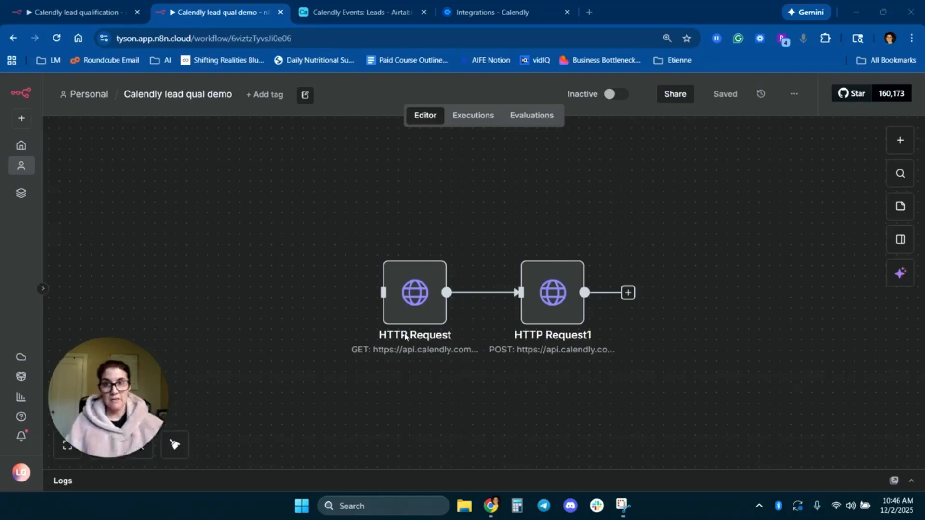
Switch to Calendly and open the personal access tokens page of its API and webhooks integration.
click(496, 10)
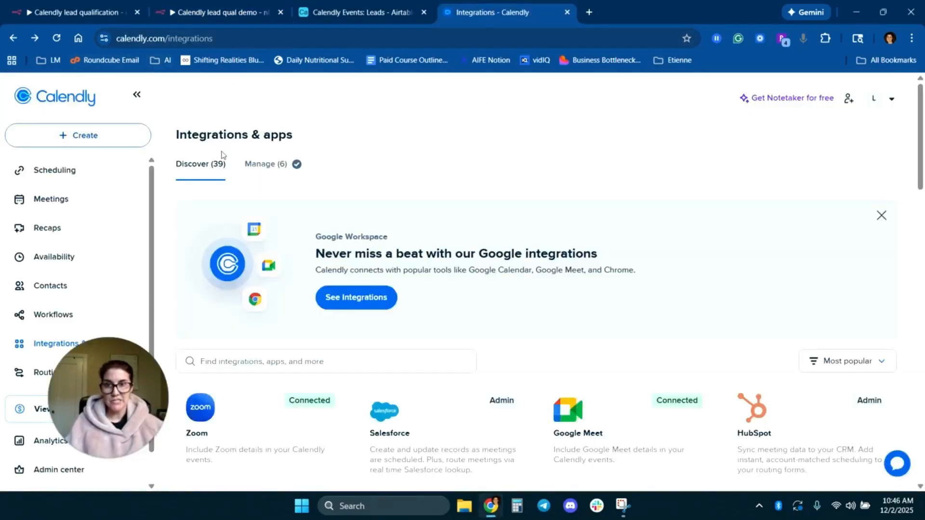
scroll(324, 285, down, 10)
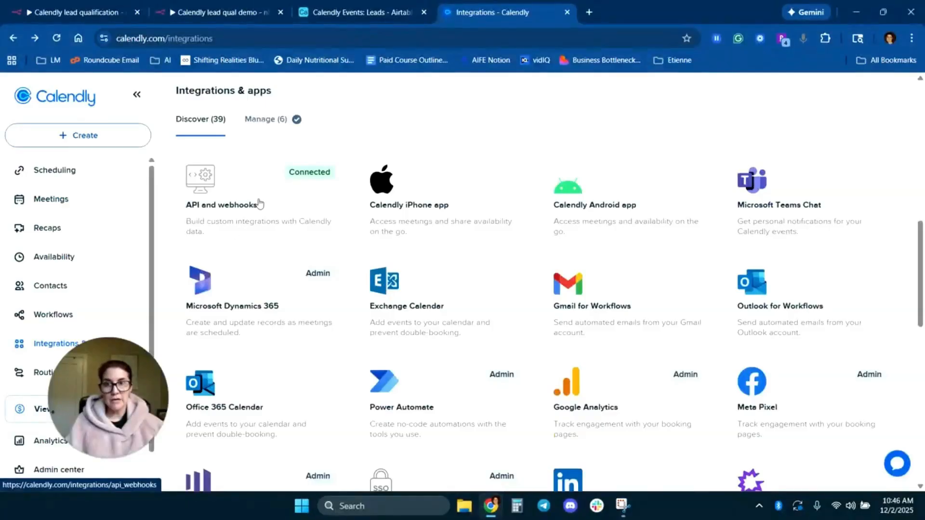
click(268, 207)
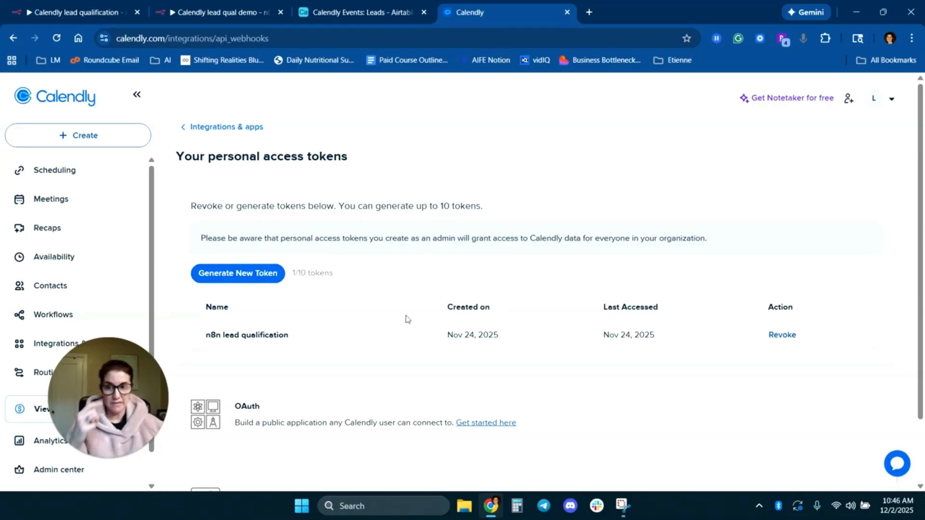
click(210, 12)
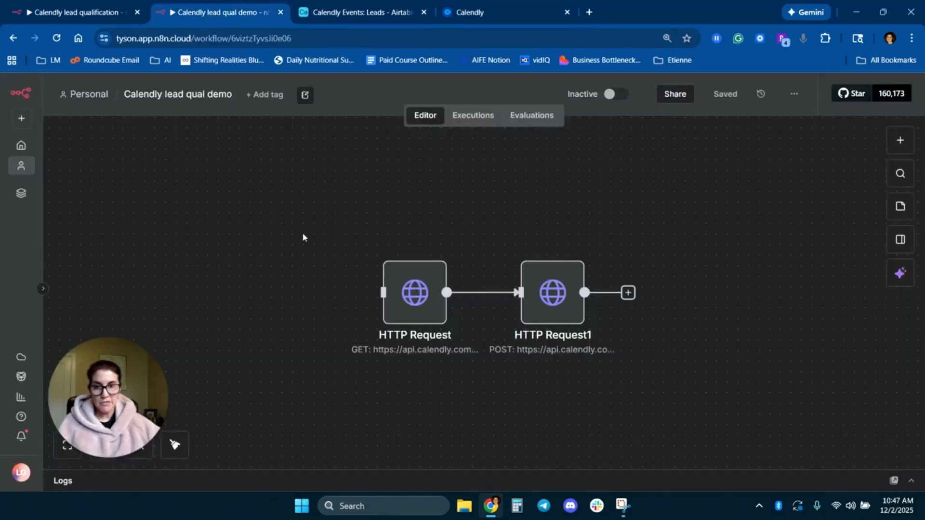
drag(506, 366, 664, 380)
click(508, 390)
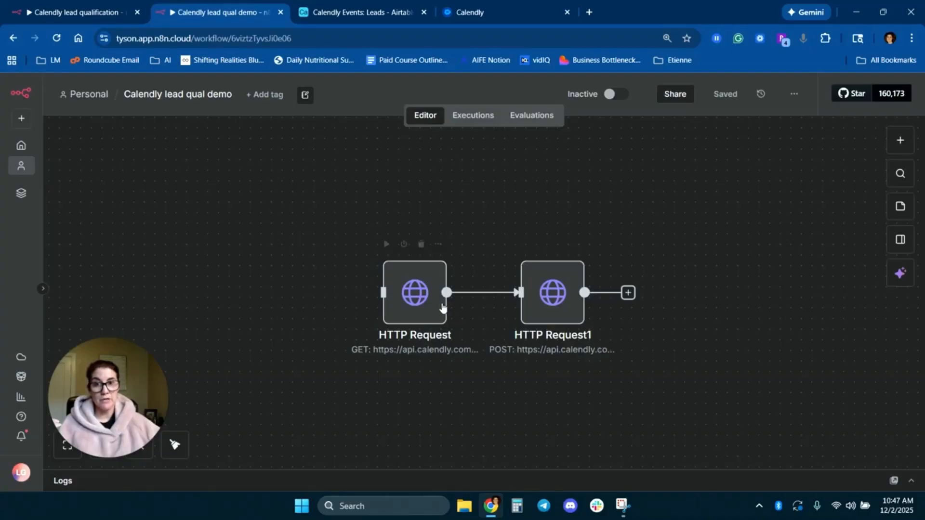
double_click(411, 284)
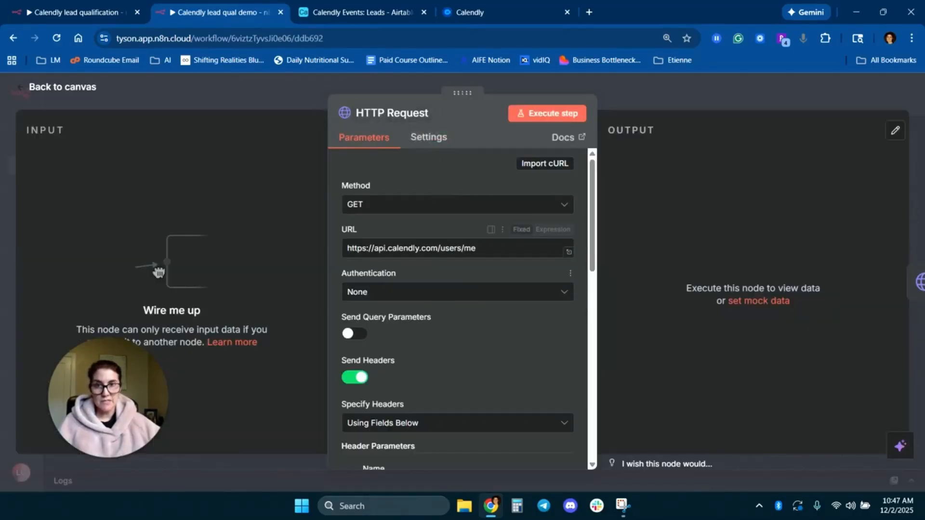
drag(476, 248, 338, 249)
click(438, 225)
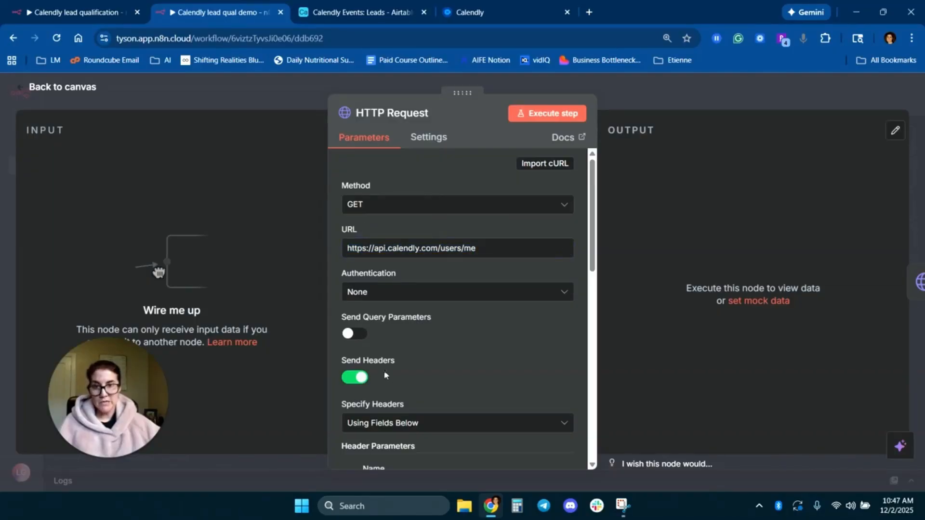
scroll(465, 311, down, 5)
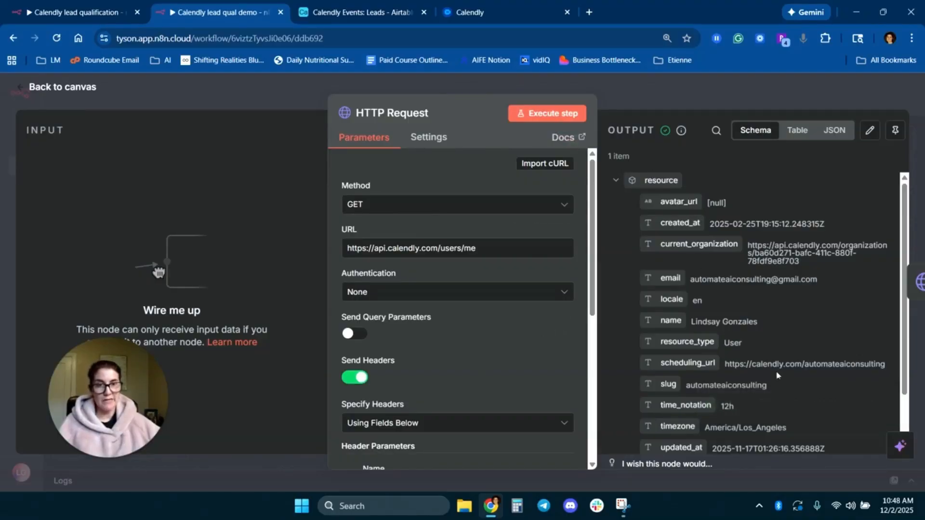
click(57, 91)
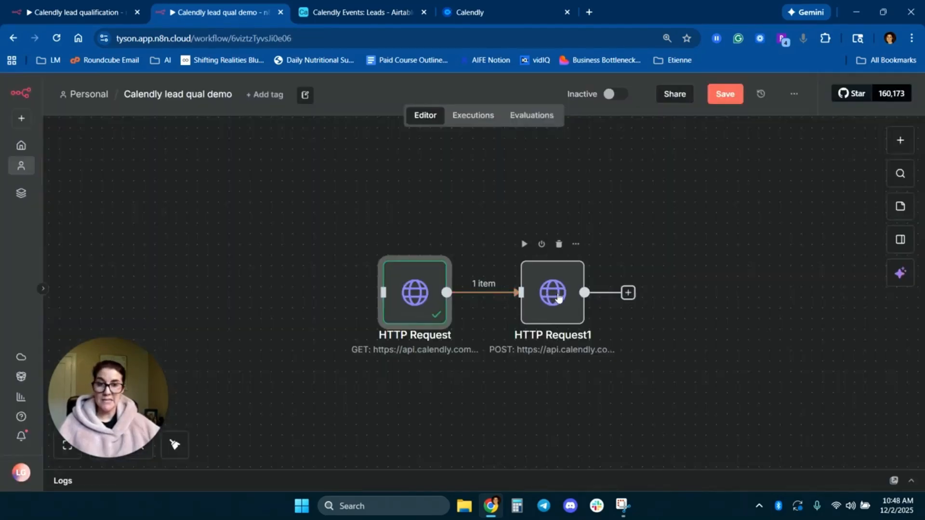
Examine the webhook_subscriptions URL, authorization header and body settings of the HTTP Request1 node.
double_click(553, 291)
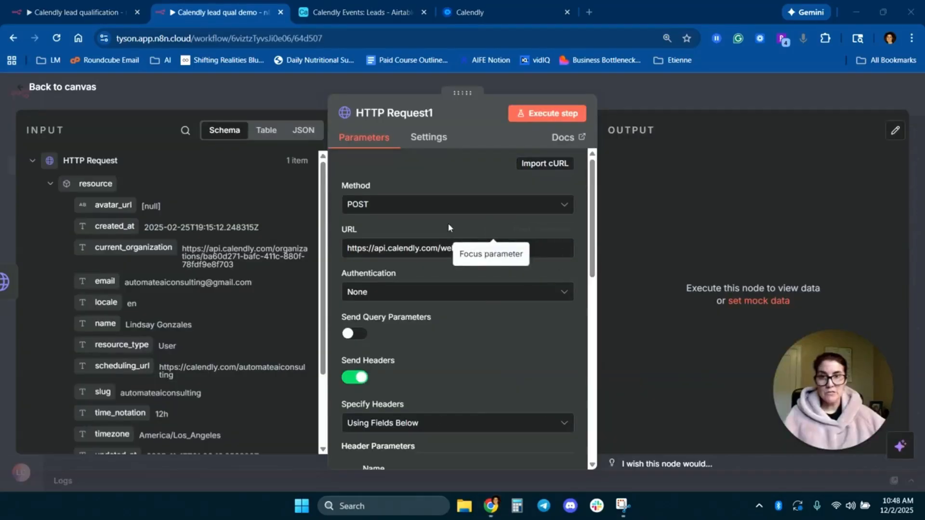
drag(530, 248, 347, 248)
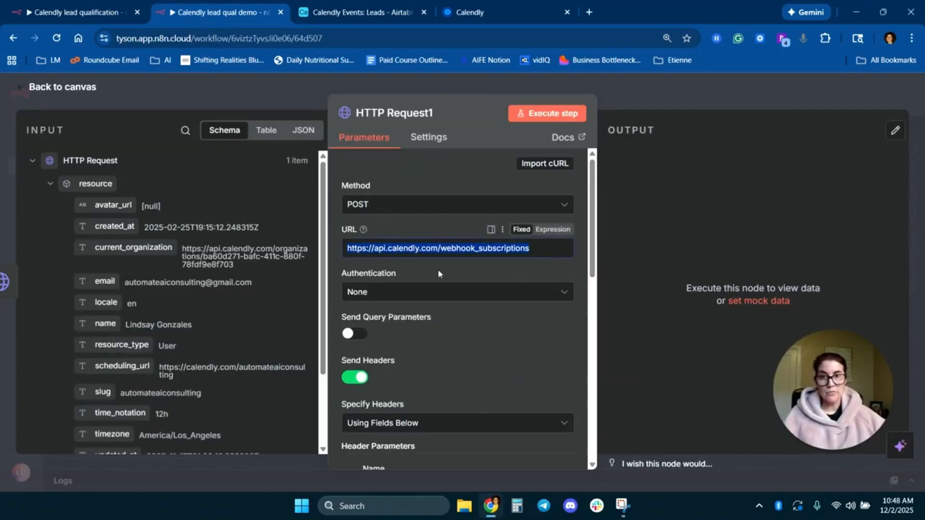
click(461, 271)
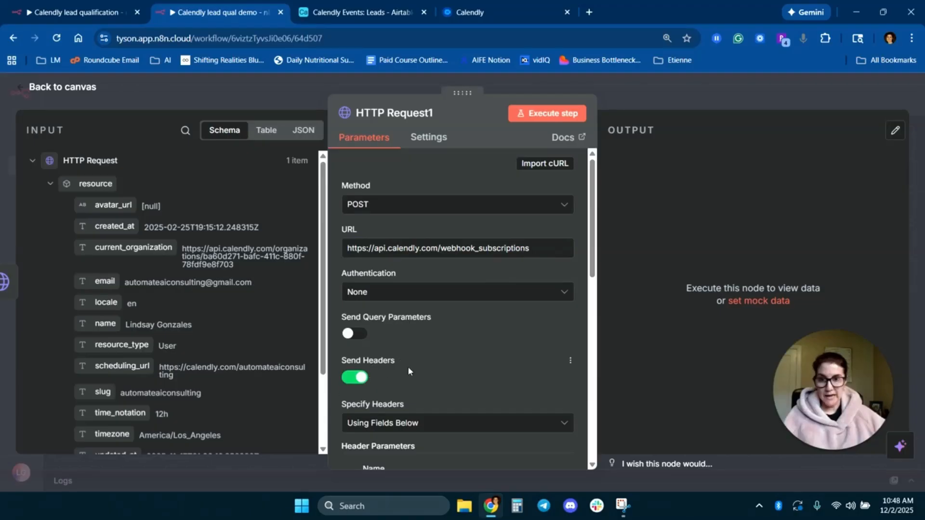
scroll(505, 323, down, 3)
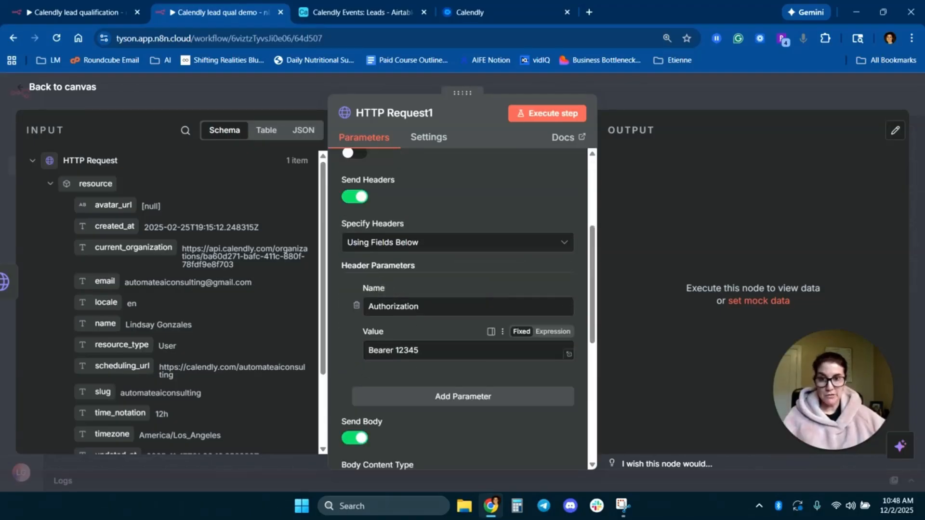
scroll(402, 219, down, 4)
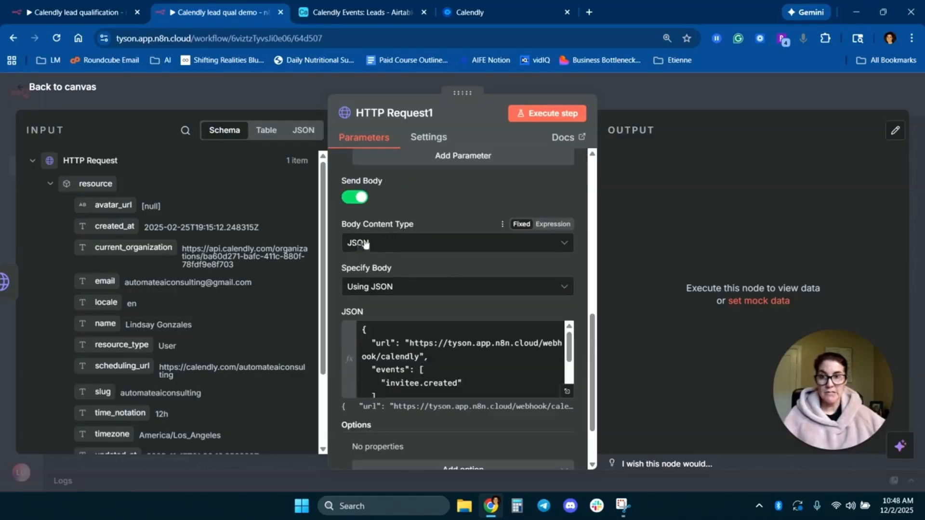
Expand the JSON body of HTTP Request1, examine its webhook URL value, and return to the canvas.
click(568, 392)
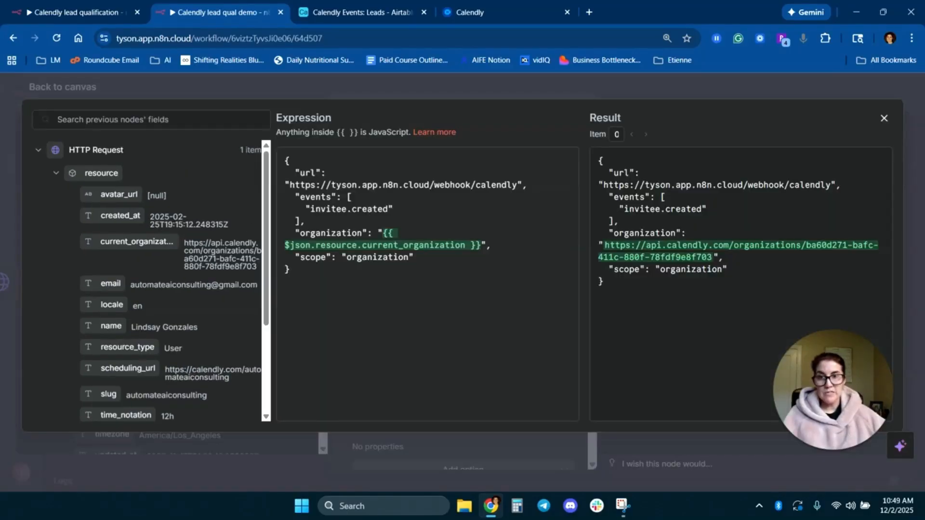
drag(290, 184, 517, 185)
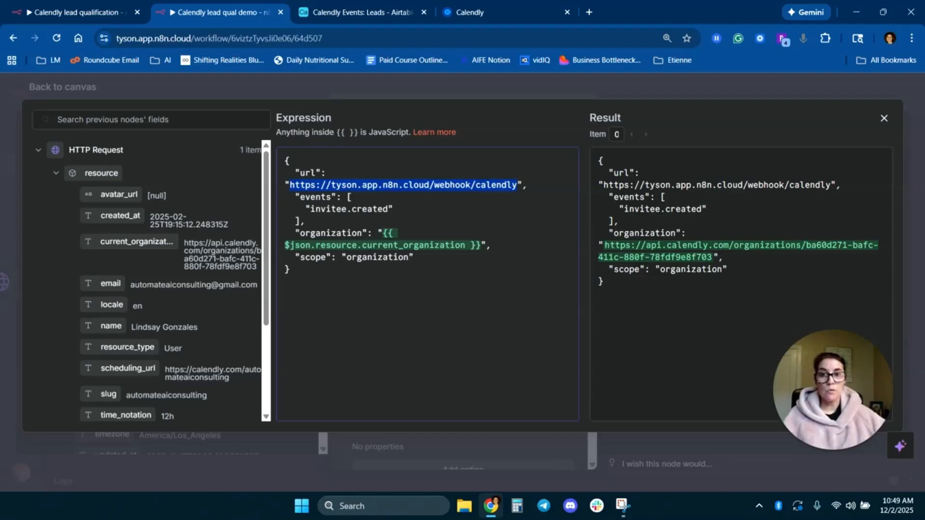
click(367, 185)
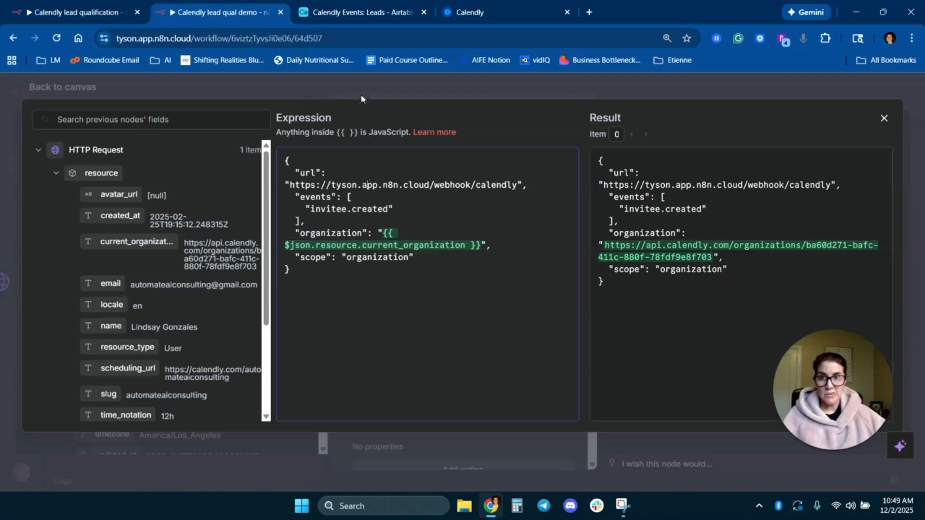
click(308, 85)
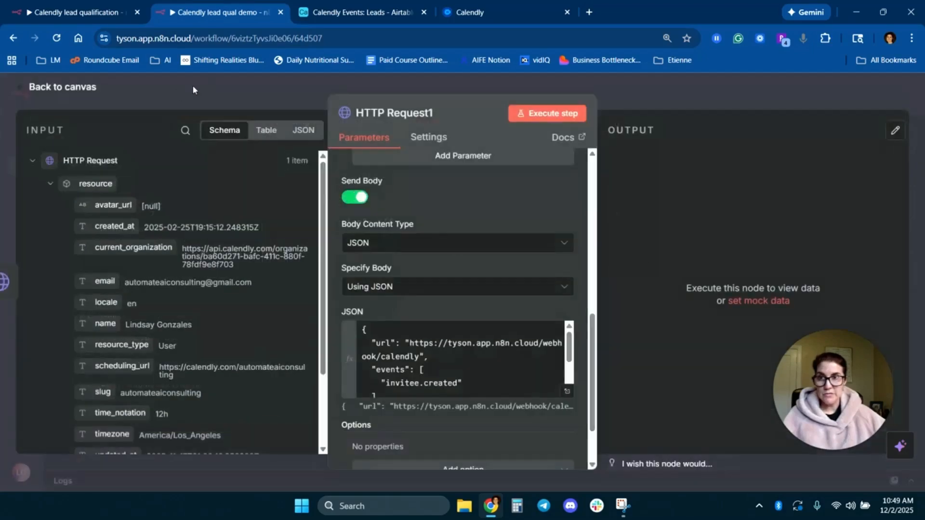
click(76, 87)
Add an on-webhook-call trigger to the workflow and display its production URL.
right_click(194, 191)
click(226, 209)
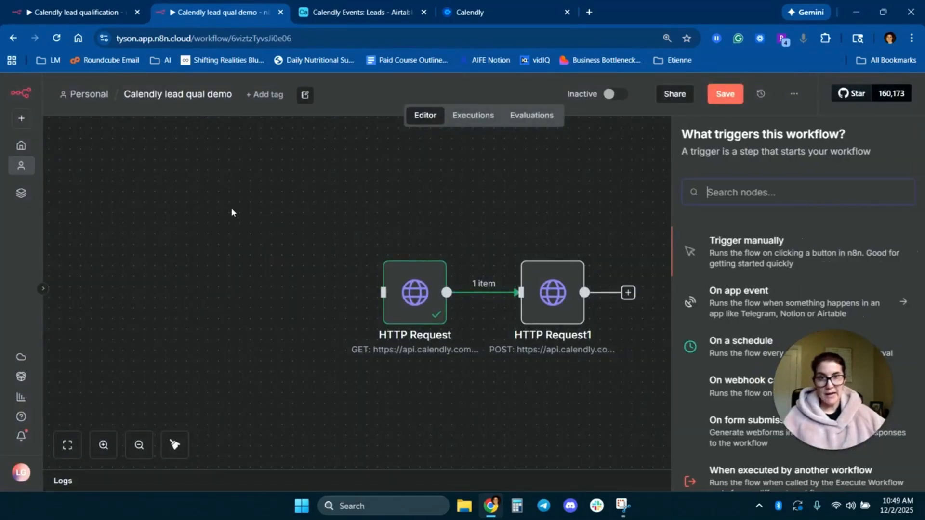
click(767, 388)
click(373, 185)
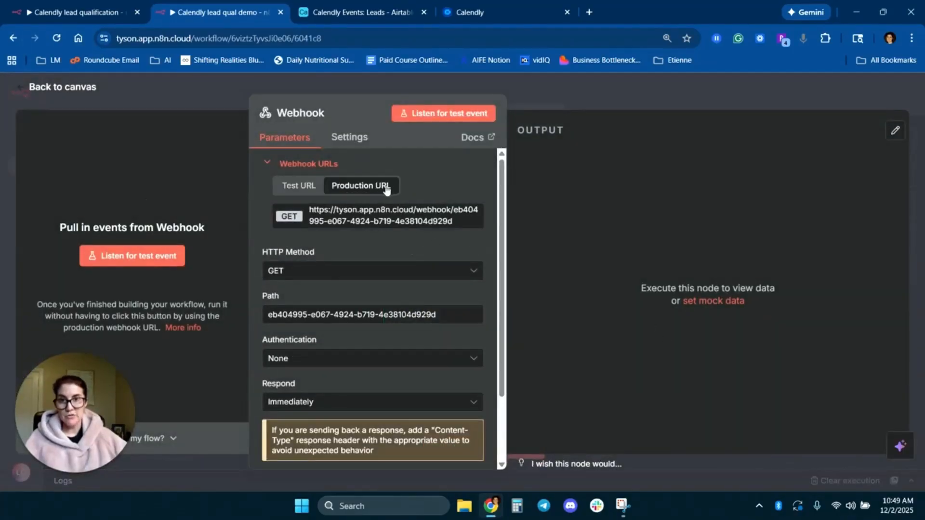
Set the Webhook node's HTTP method to POST and its path to test.
click(344, 270)
click(299, 398)
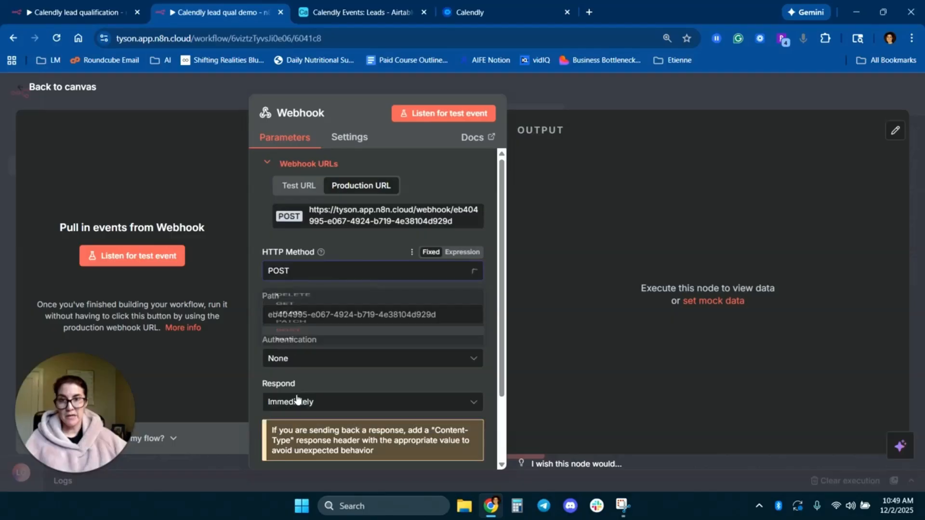
drag(436, 314, 232, 316)
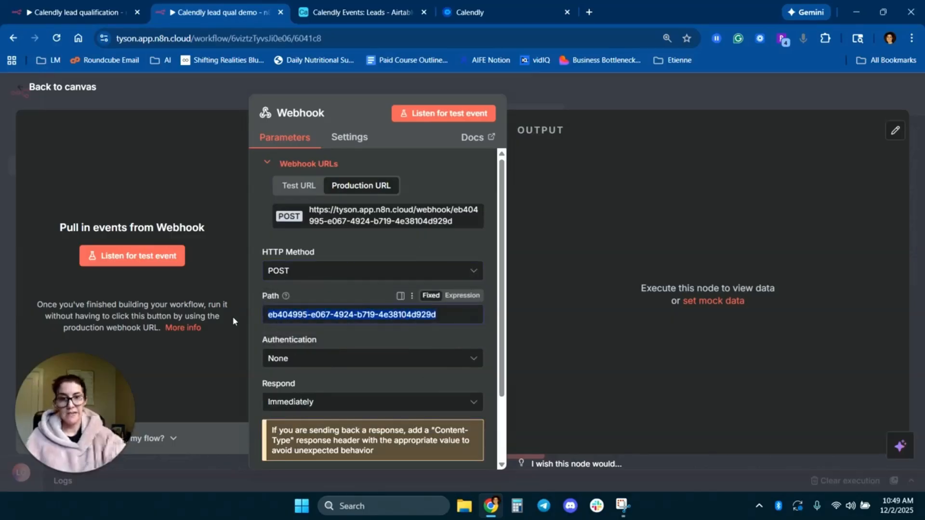
text(test)
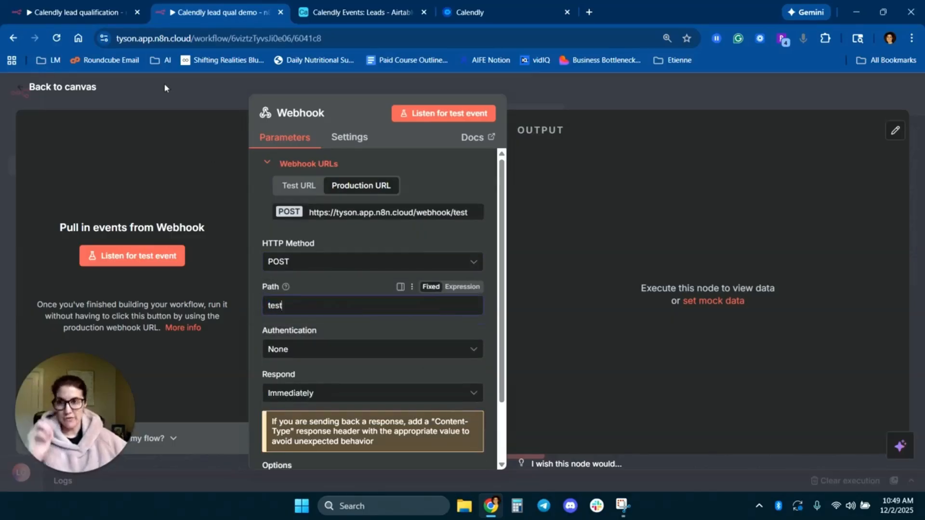
Copy the Webhook node's production URL and return to the canvas.
click(48, 86)
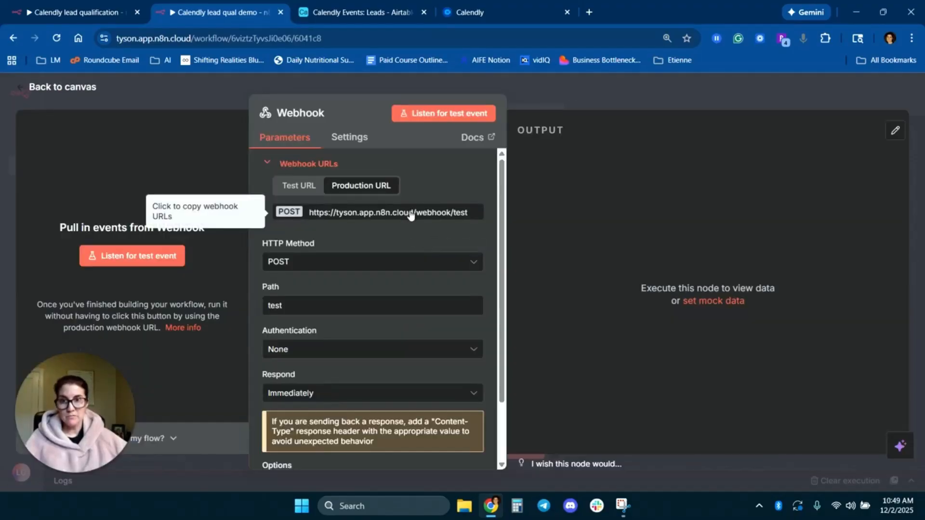
click(411, 216)
click(62, 88)
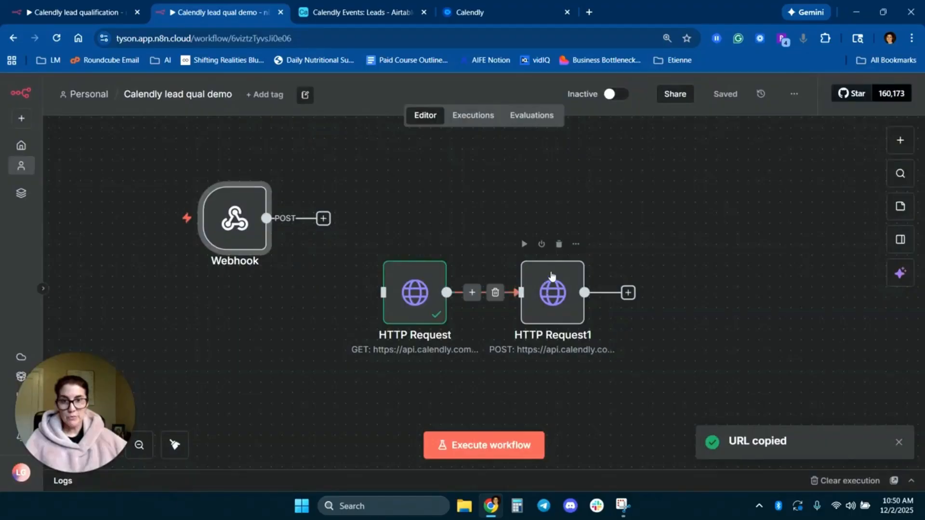
Reopen the expanded JSON body of HTTP Request1 and highlight the url value where the webhook address belongs.
double_click(550, 285)
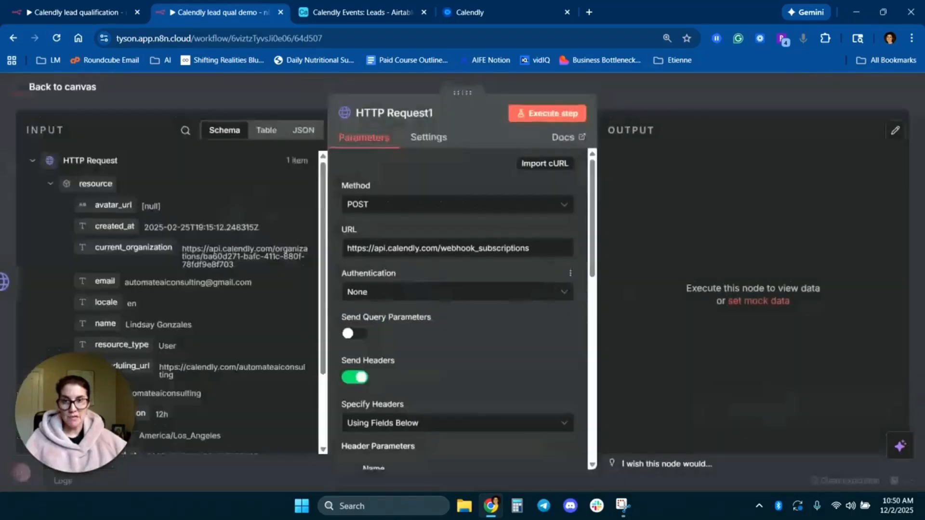
scroll(567, 333, down, 8)
click(566, 333)
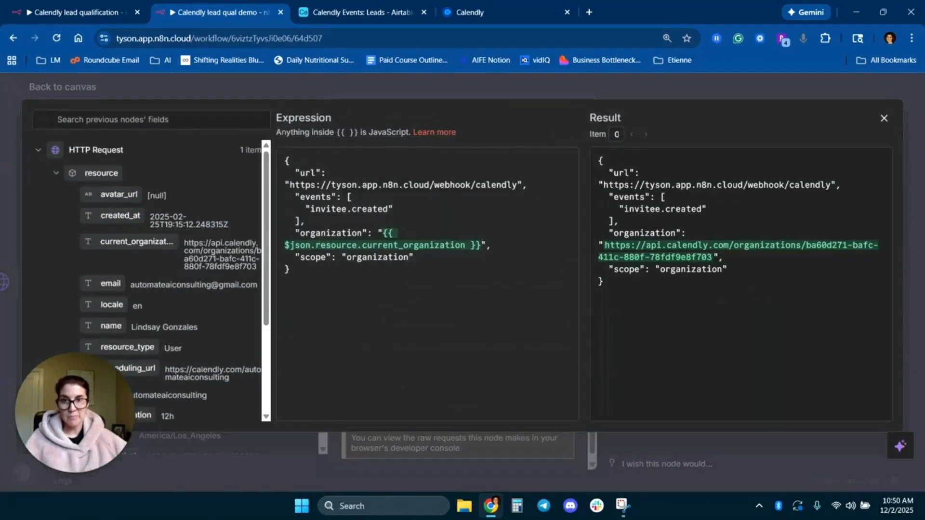
drag(517, 185, 444, 185)
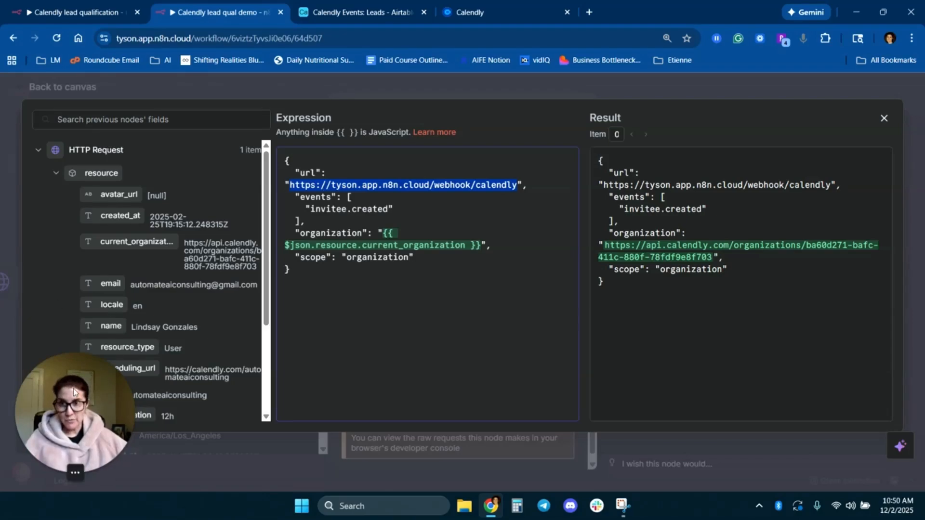
drag(84, 399, 837, 396)
Examine the organization expression in the JSON body and the current_organization input field it is mapped from.
drag(316, 245, 490, 247)
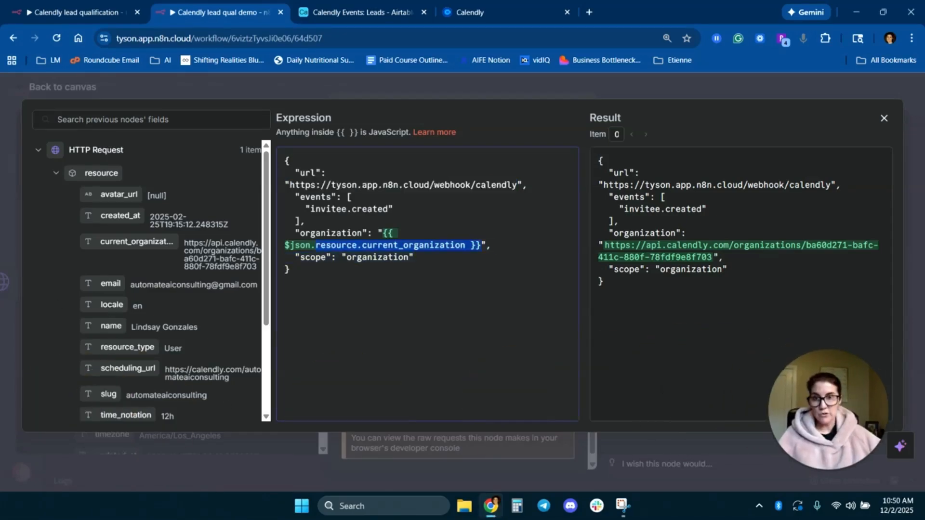
click(434, 245)
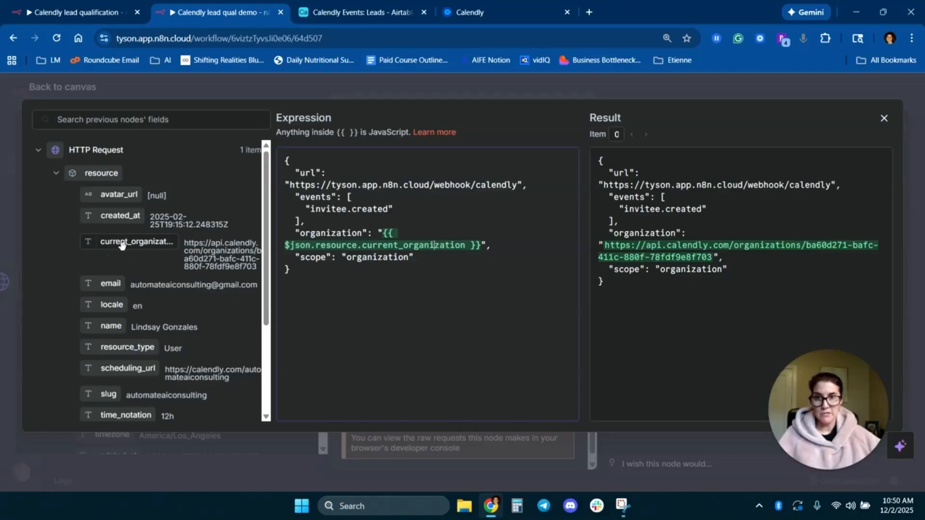
drag(122, 246, 385, 241)
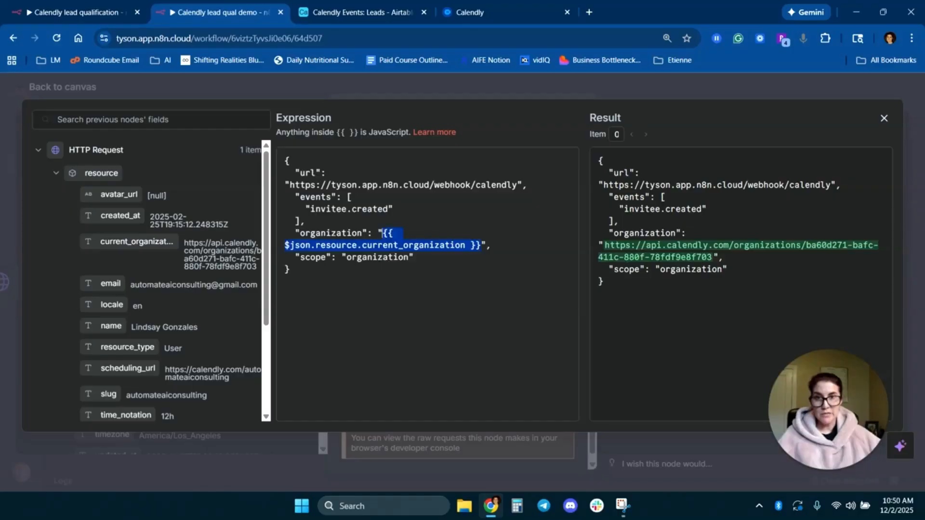
click(415, 258)
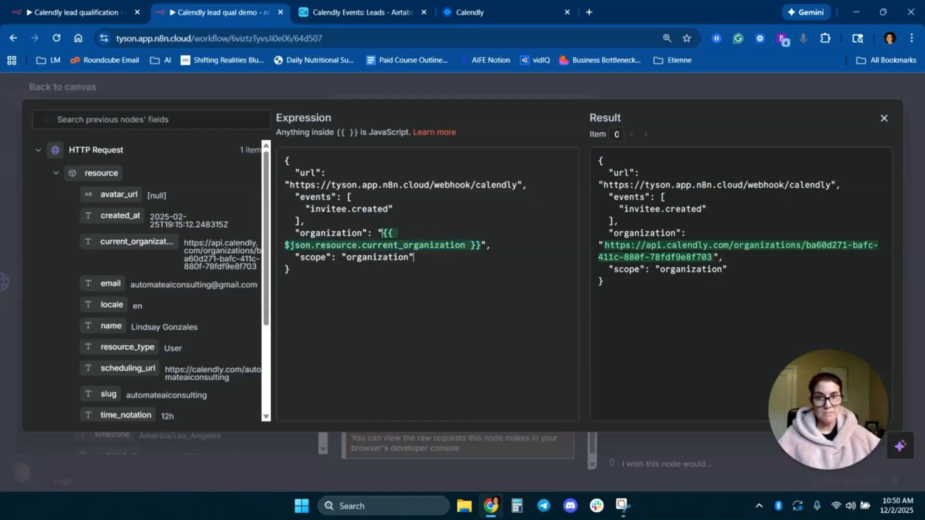
Close the JSON body editor, execute the HTTP Request1 node and read the message in its output.
click(475, 86)
click(543, 116)
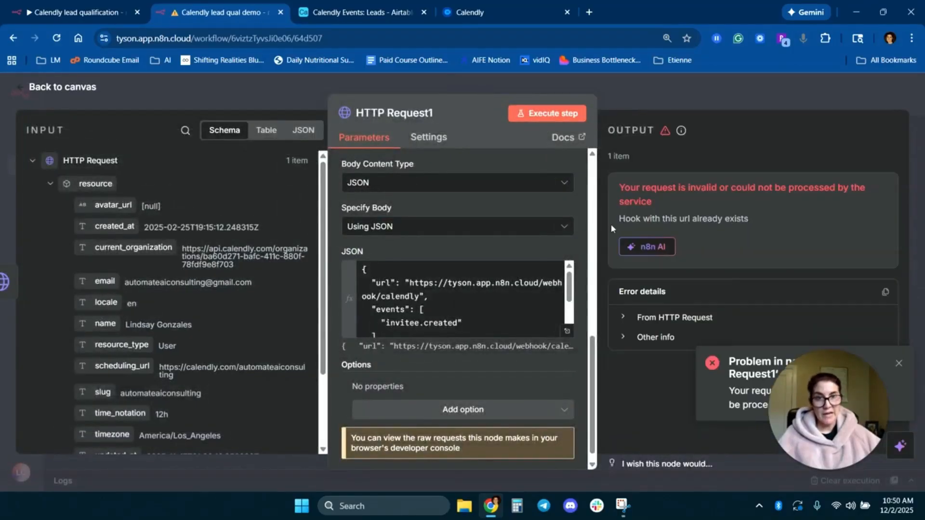
drag(619, 222, 729, 220)
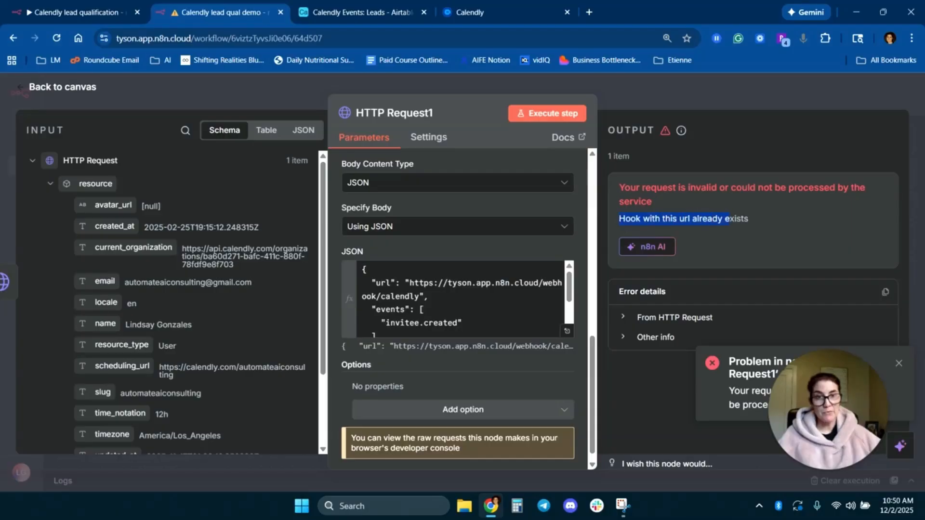
click(764, 224)
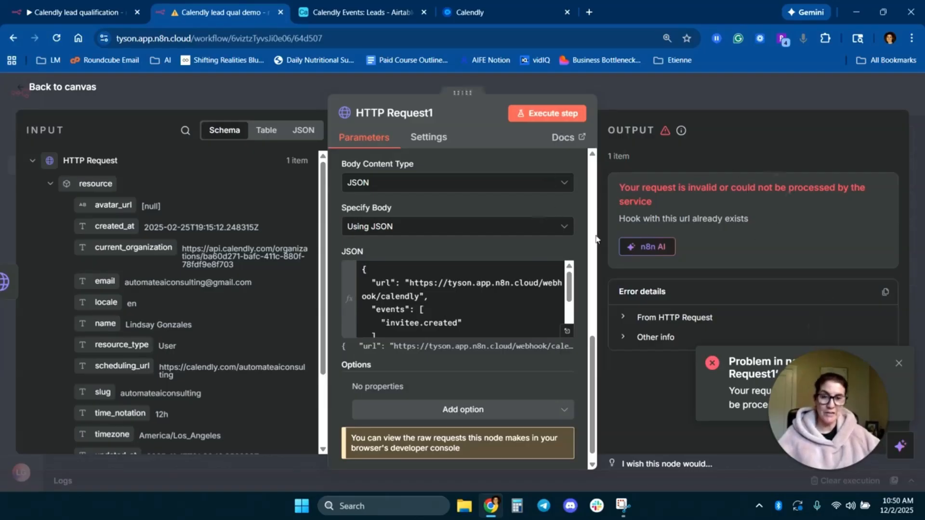
Return to the canvas, delete both HTTP Request nodes and dismiss the error notification.
click(95, 88)
drag(659, 239, 327, 377)
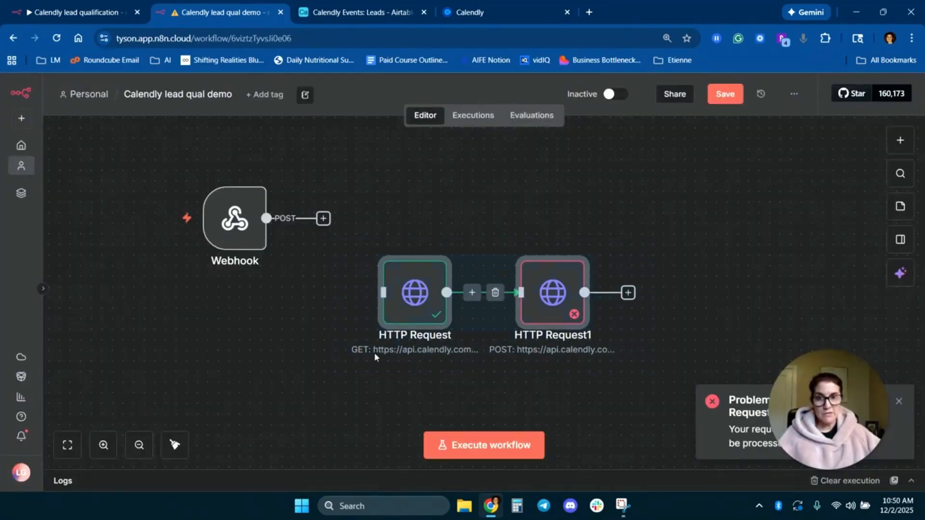
click(715, 236)
mouse_move(250, 201)
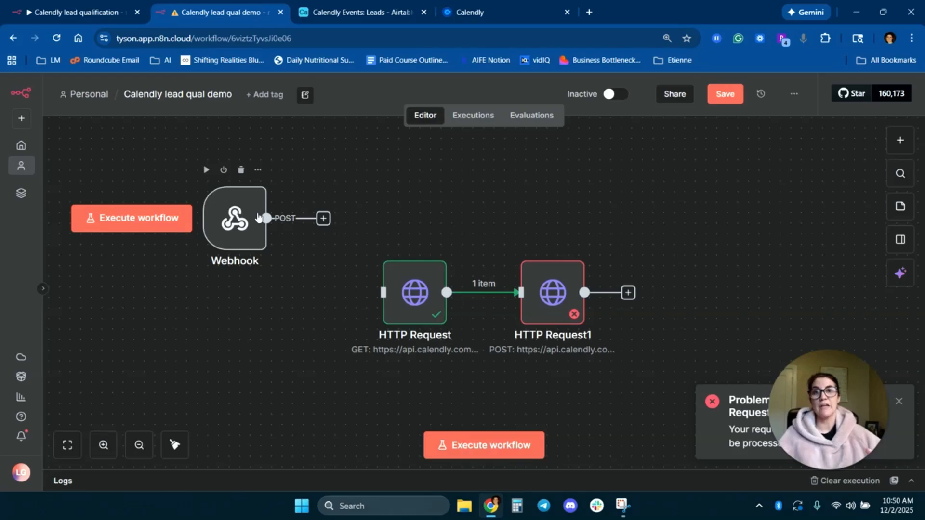
click(558, 244)
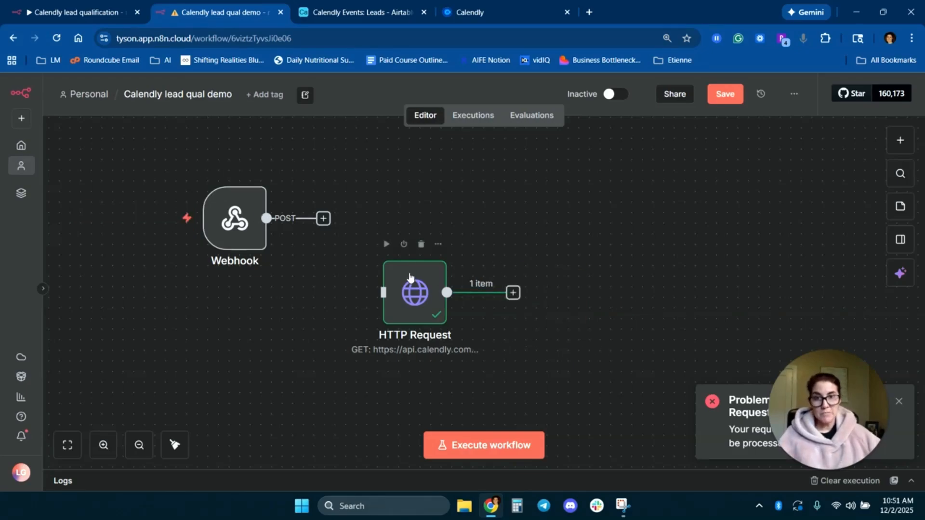
click(421, 244)
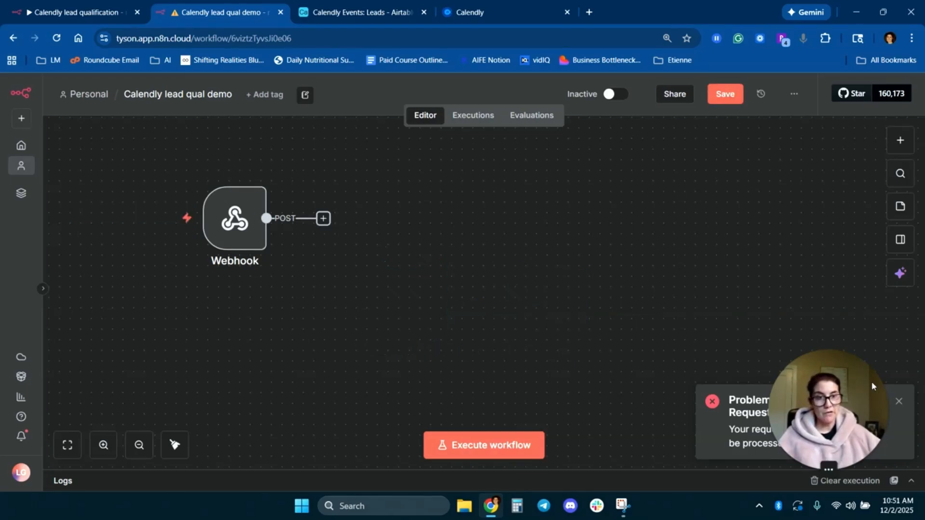
click(899, 402)
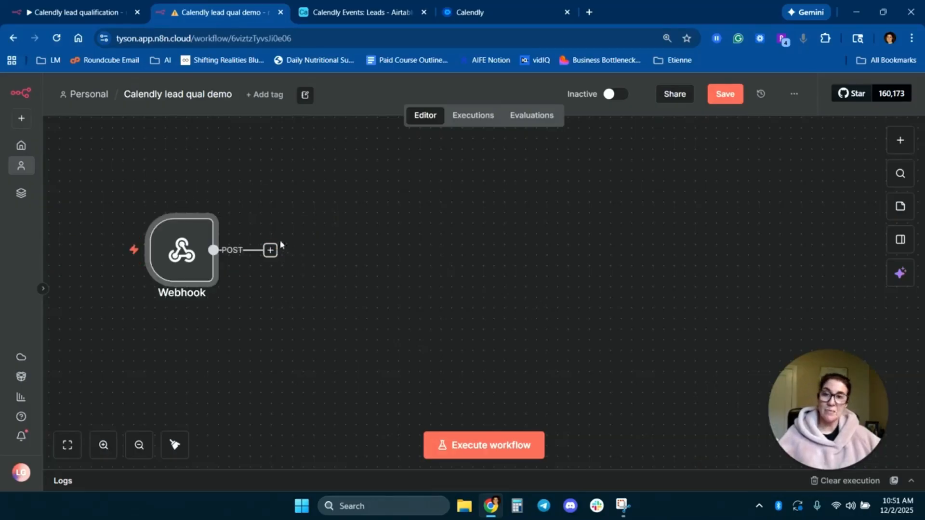
Add an Airtable Create a record node after the Webhook and look over the Leads table in Airtable.
click(270, 250)
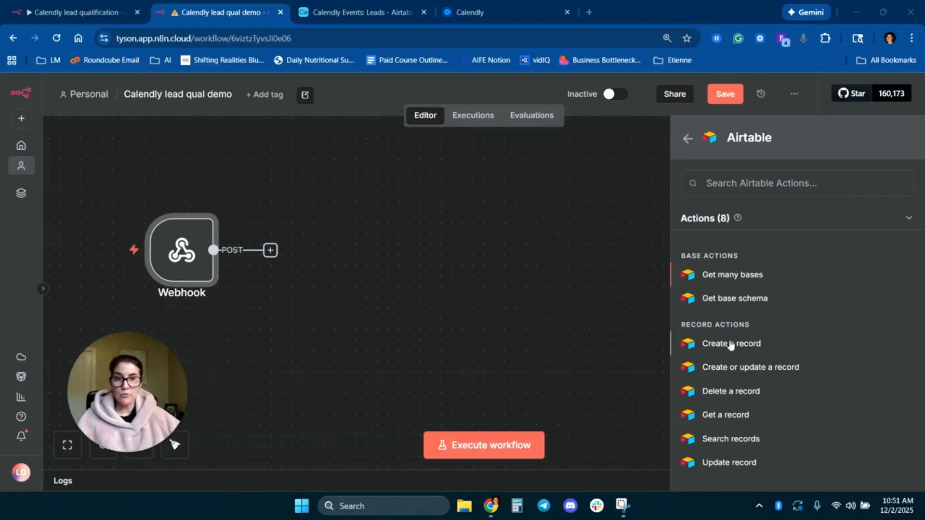
click(741, 344)
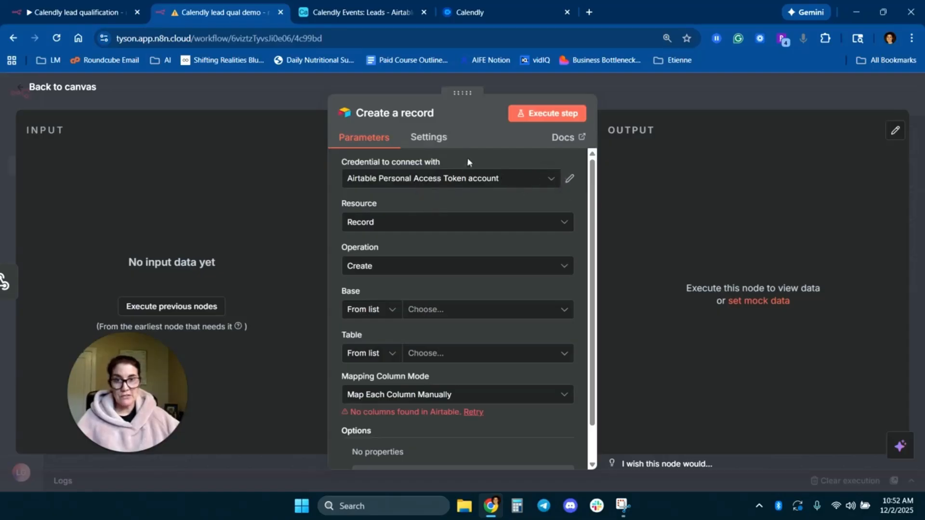
key(ctrl+Tab)
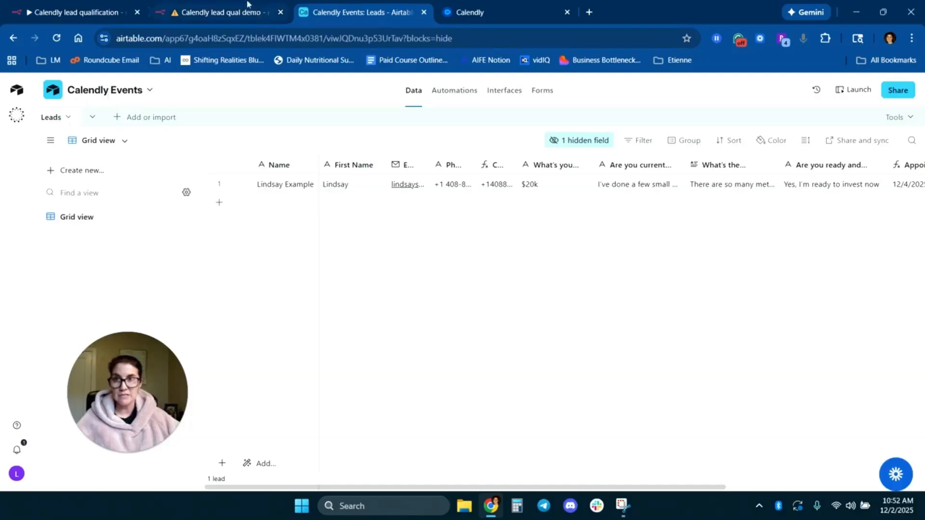
click(250, 12)
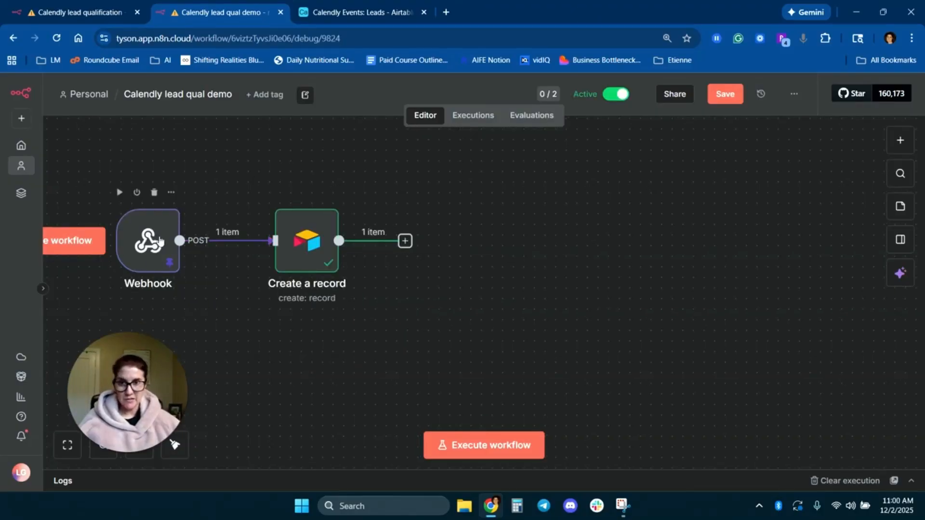
Move the Create a record node closer to the Webhook, and remove First Name and Qualified Status from its values to send.
drag(308, 239, 268, 235)
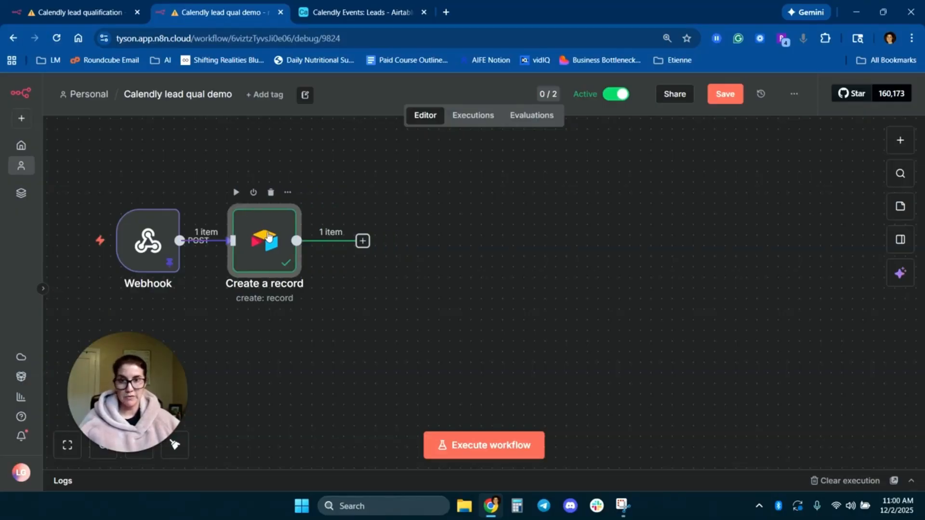
double_click(269, 235)
scroll(379, 268, down, 5)
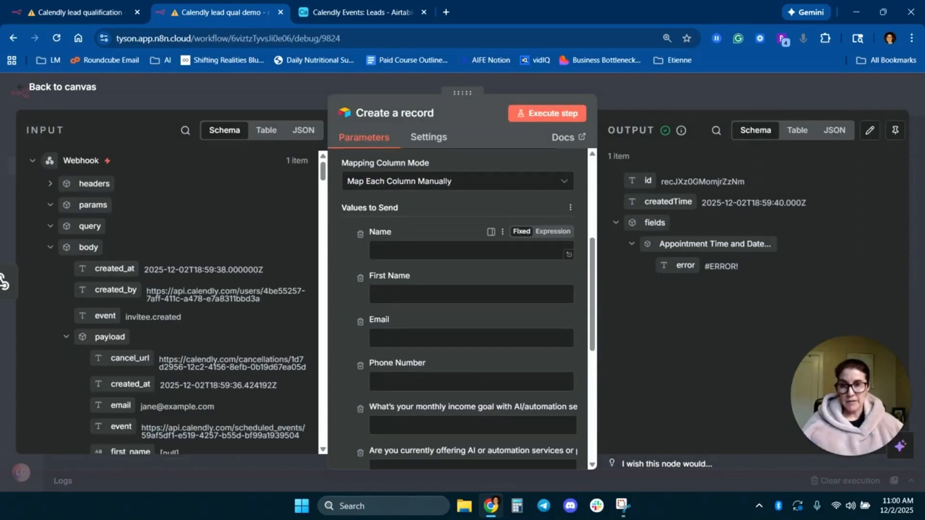
scroll(378, 270, down, 1)
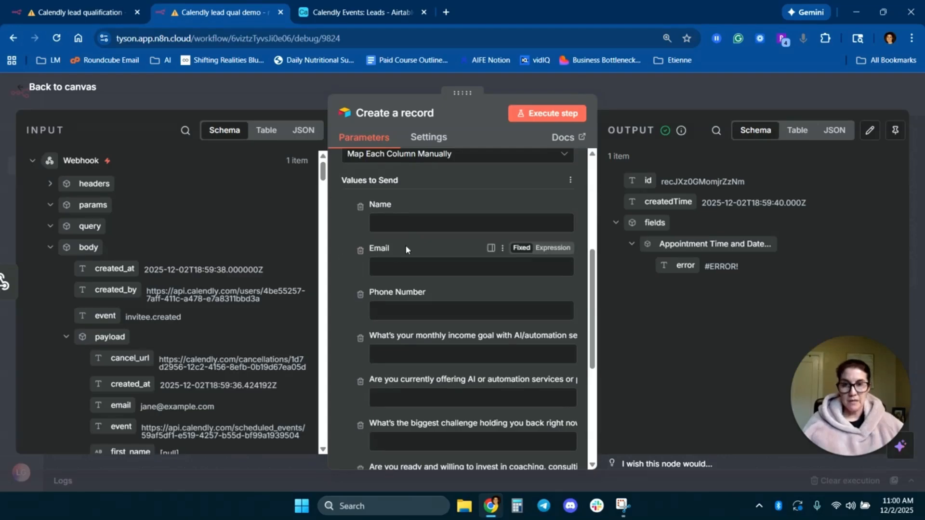
scroll(413, 306, down, 1)
scroll(383, 279, down, 1)
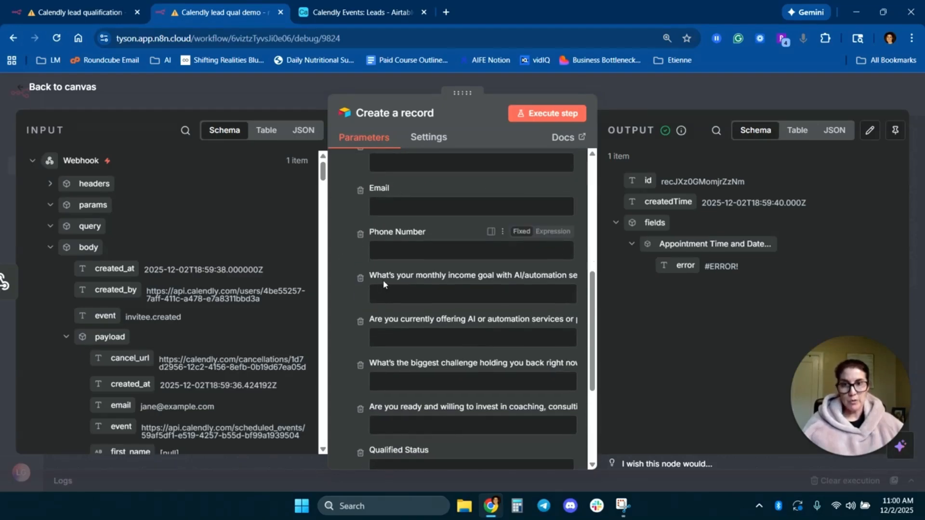
scroll(427, 379, down, 1)
scroll(427, 380, down, 1)
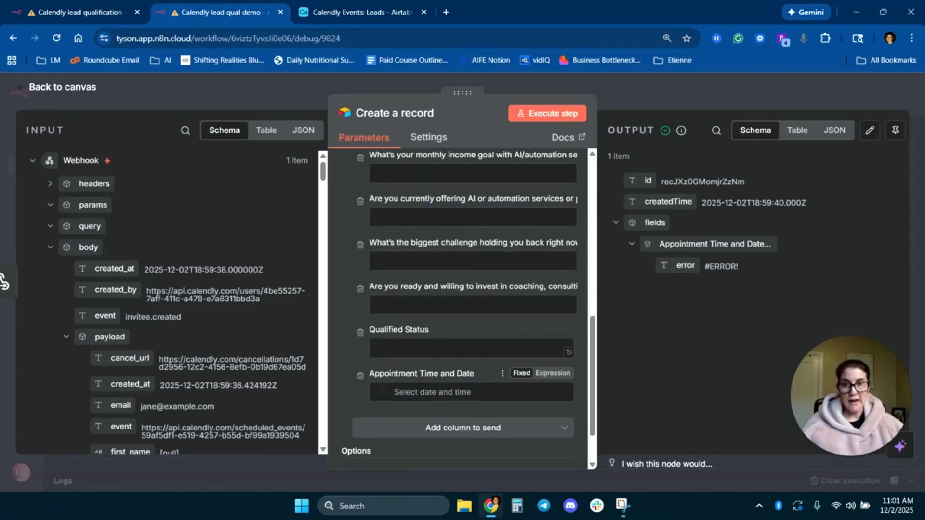
click(360, 333)
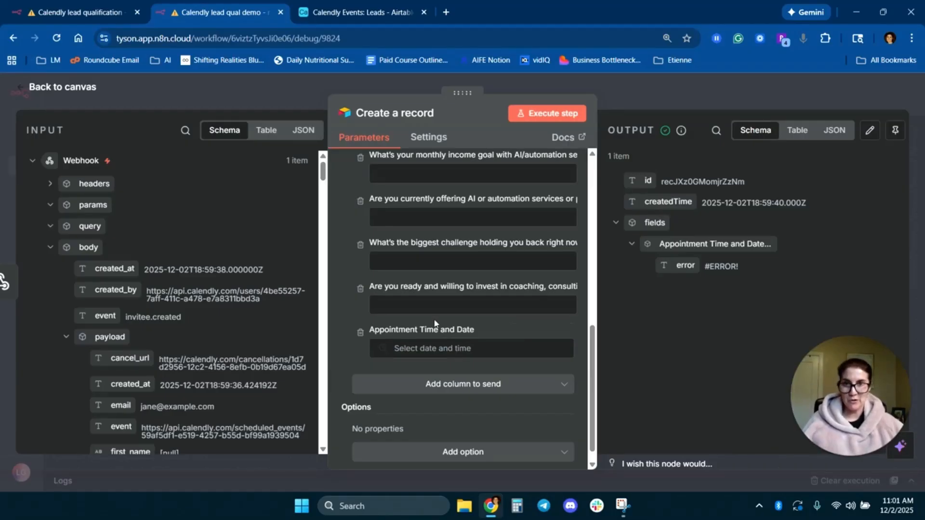
Map the webhook payload's name, email and four question answers to the matching columns of the Create a record node.
scroll(433, 328, up, 4)
scroll(111, 285, down, 2)
drag(110, 286, 385, 266)
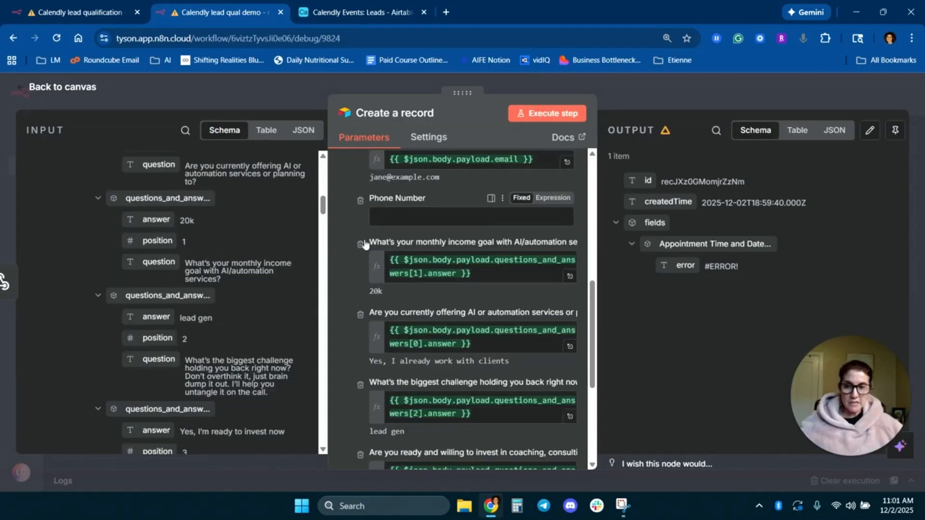
scroll(462, 308, down, 1)
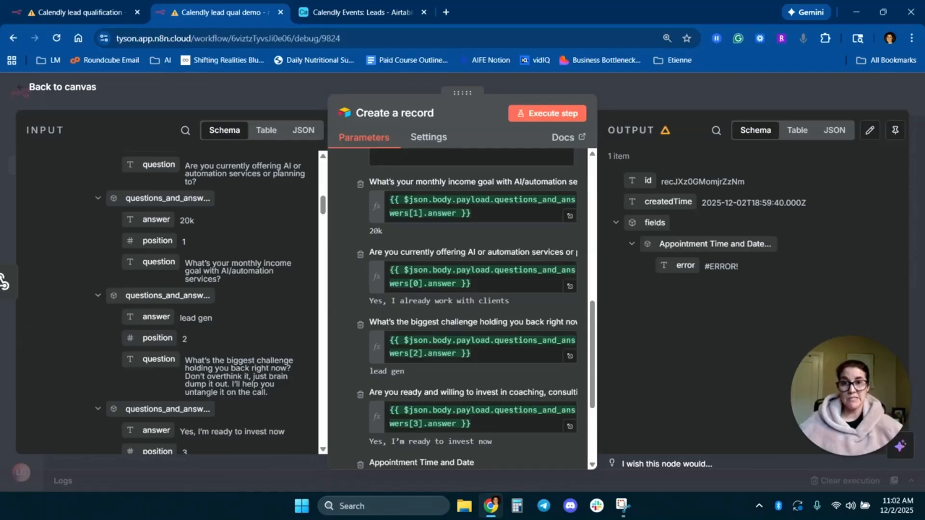
Switch to Airtable, examine the full name of the monthly income goal field without changing it, and return to n8n.
click(361, 12)
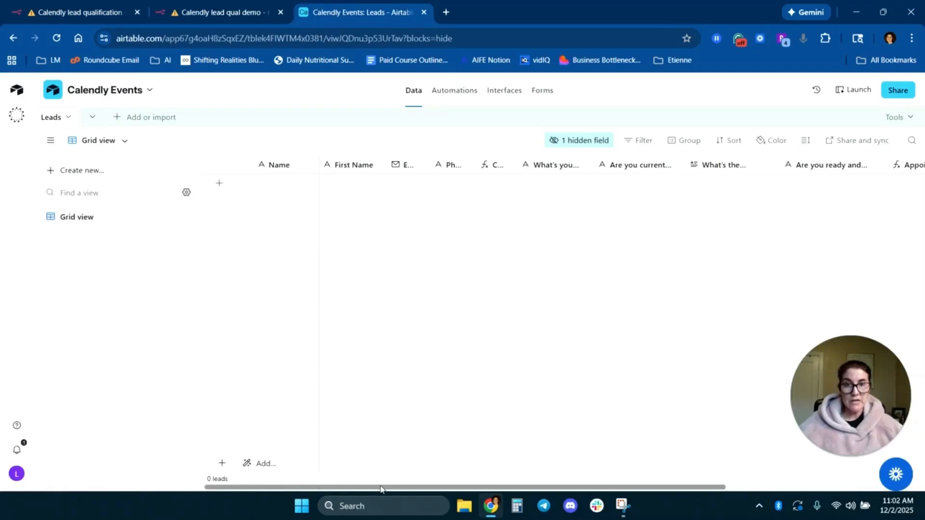
drag(380, 486, 487, 486)
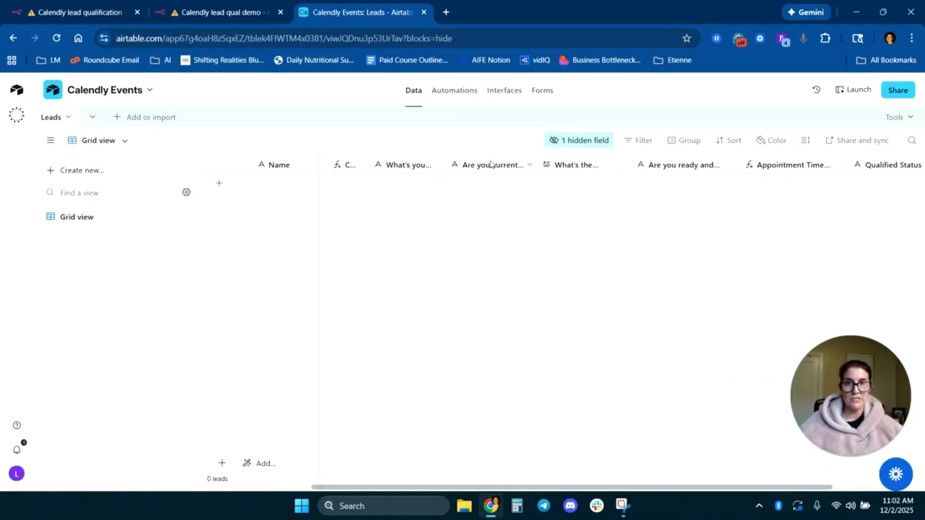
double_click(426, 166)
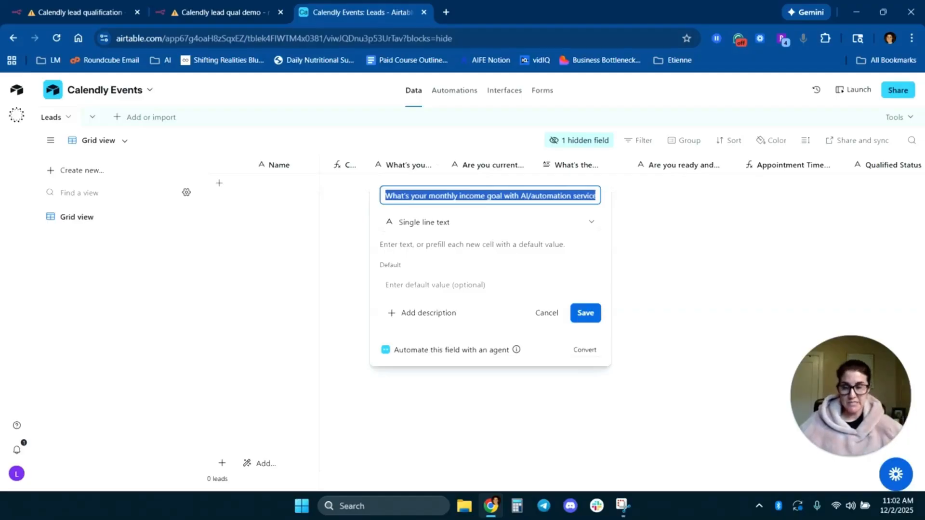
click(544, 314)
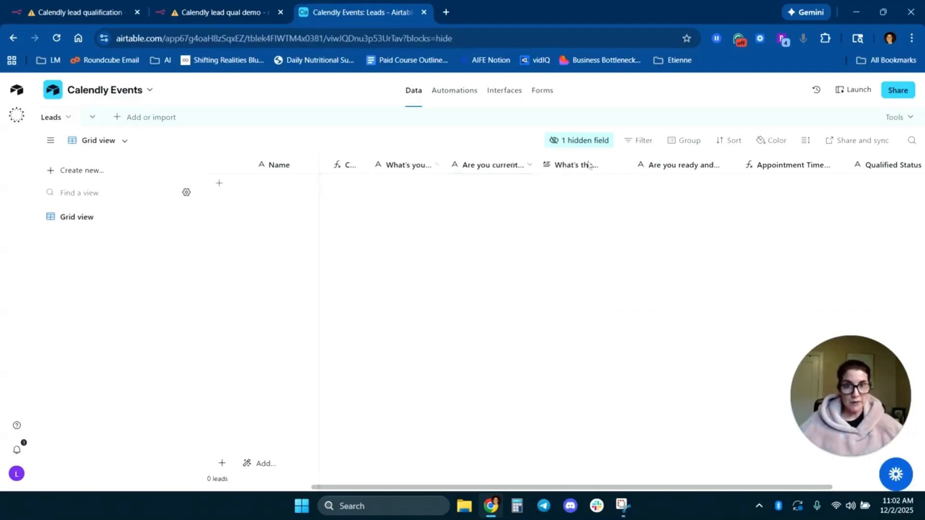
key(ctrl+Page_Up)
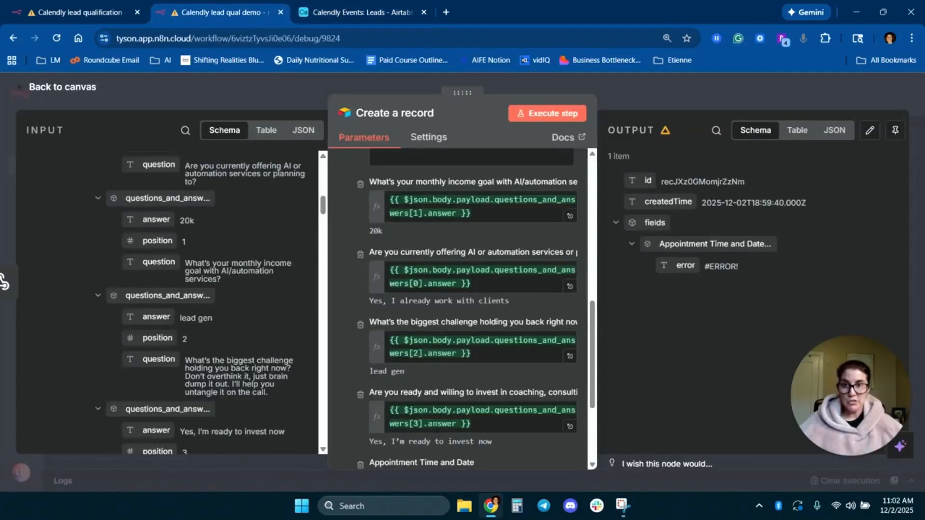
Map the scheduled event's start_time from the webhook payload to the Appointment Time and Date column.
scroll(154, 316, up, 3)
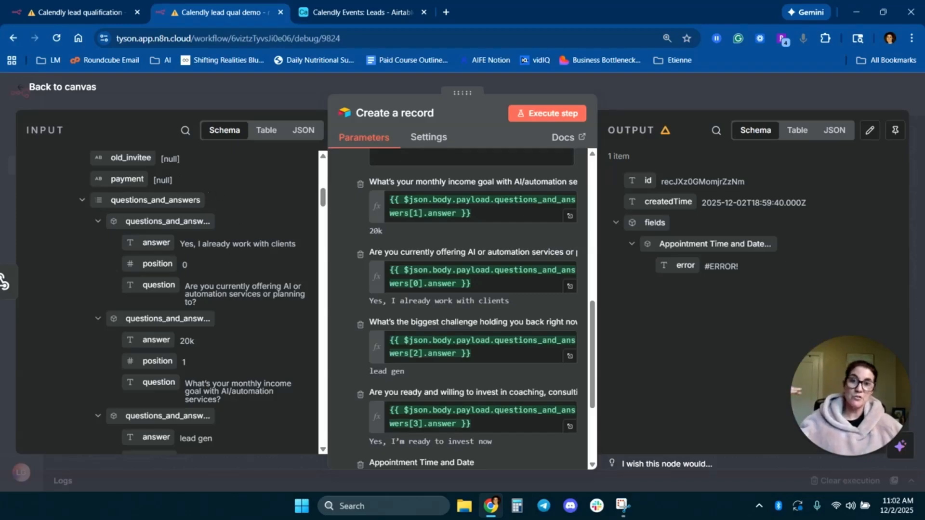
scroll(346, 317, down, 3)
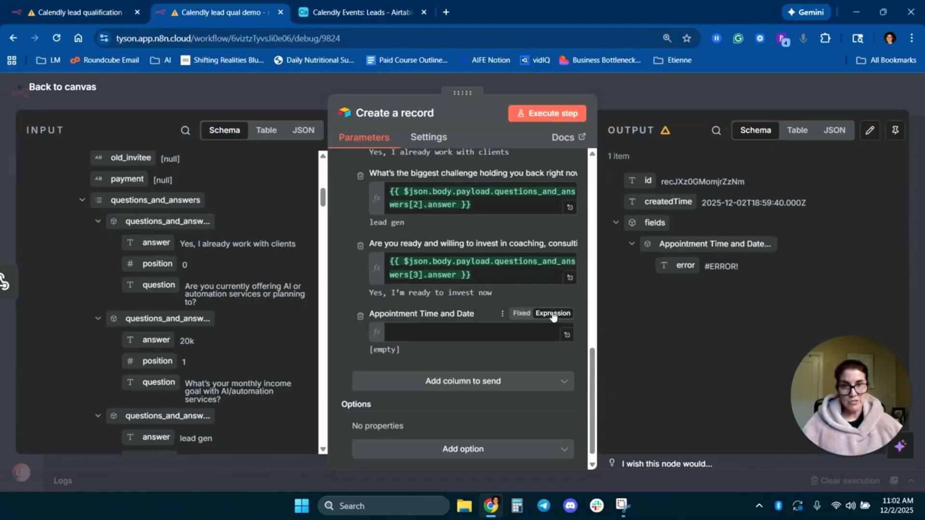
scroll(225, 288, up, 5)
scroll(225, 288, down, 10)
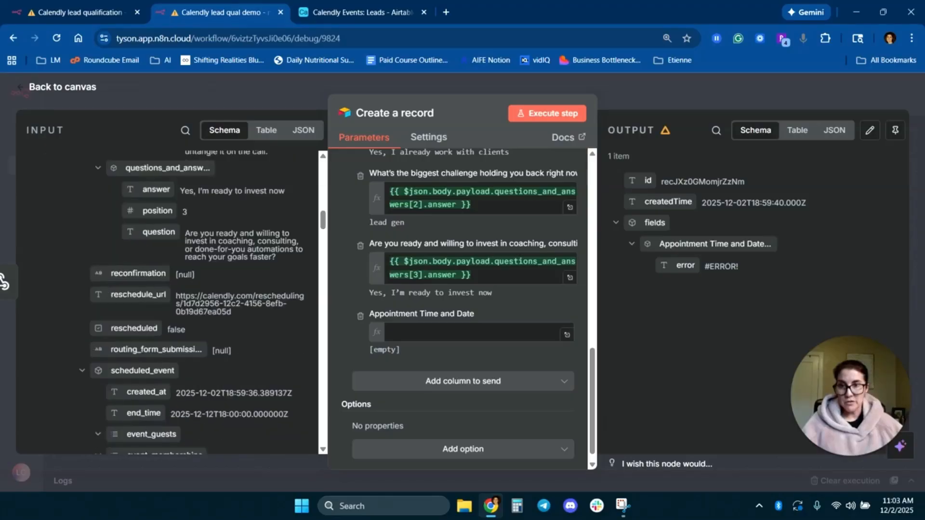
scroll(241, 305, down, 5)
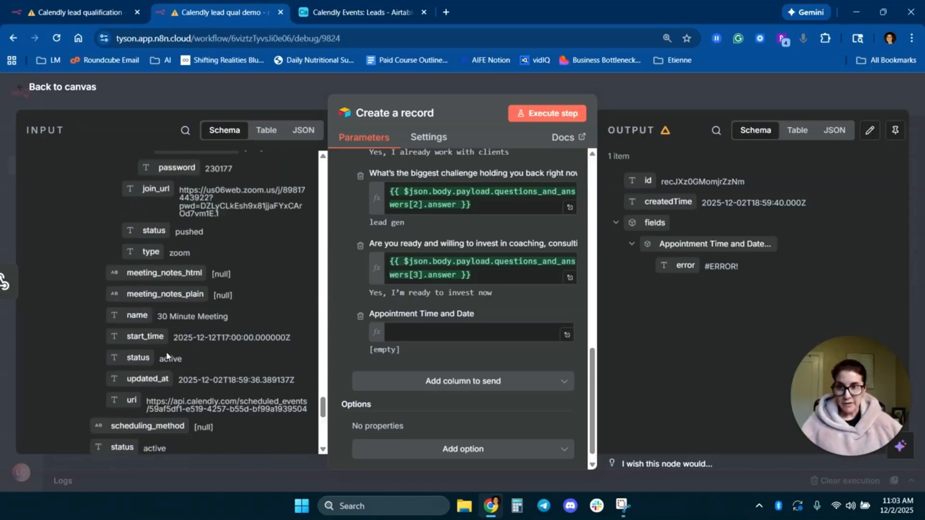
drag(131, 337, 444, 347)
Map text_reminder_number from the webhook payload to the Phone Number column.
scroll(115, 288, down, 5)
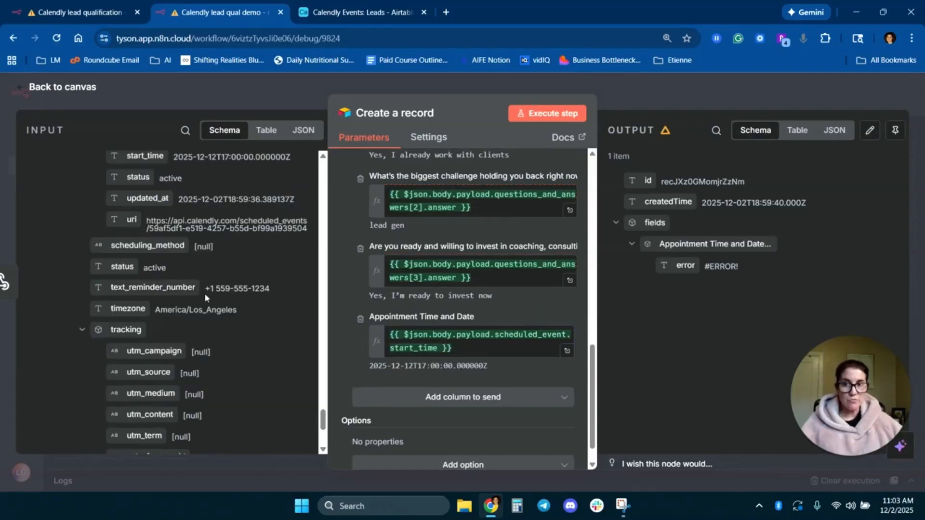
scroll(366, 346, up, 10)
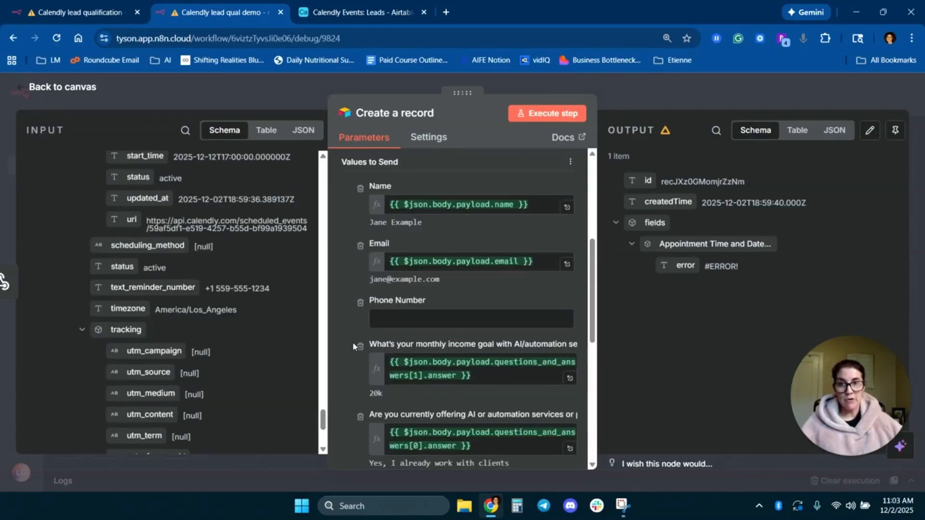
scroll(355, 345, down, 5)
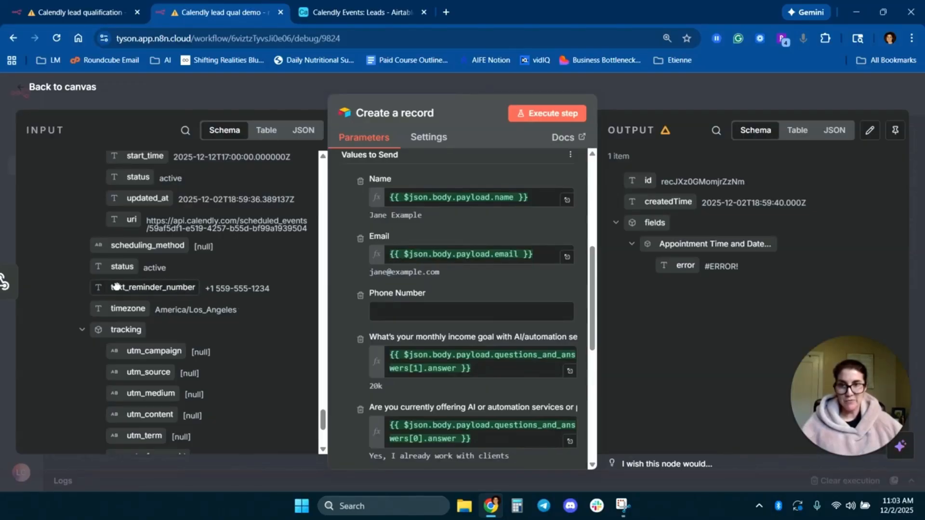
drag(114, 281, 394, 314)
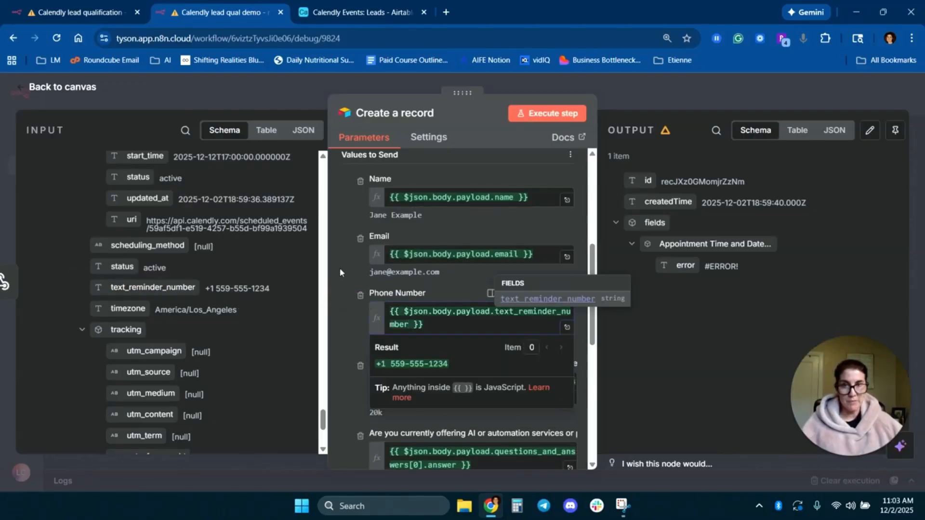
click(341, 270)
Execute the Create a record node, check the new lead in the Airtable Leads table and return to the n8n canvas.
scroll(341, 268, up, 8)
click(544, 114)
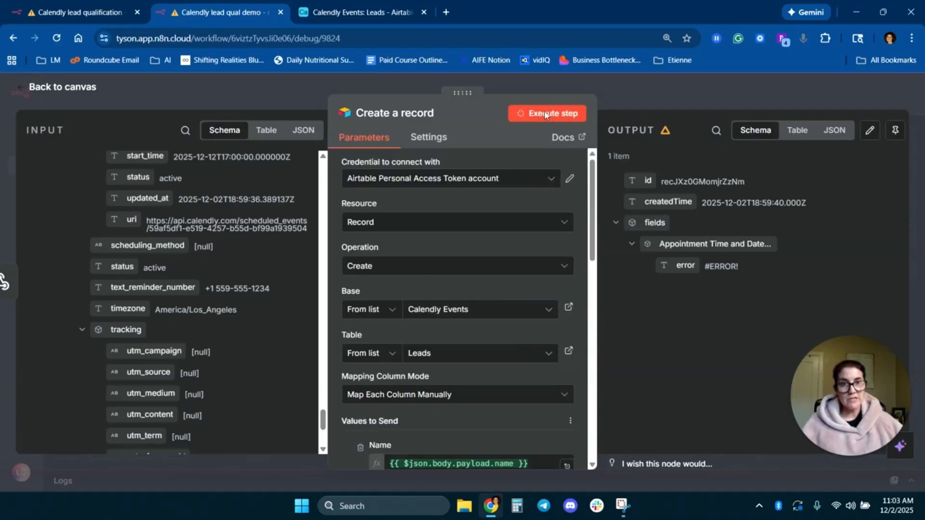
click(364, 13)
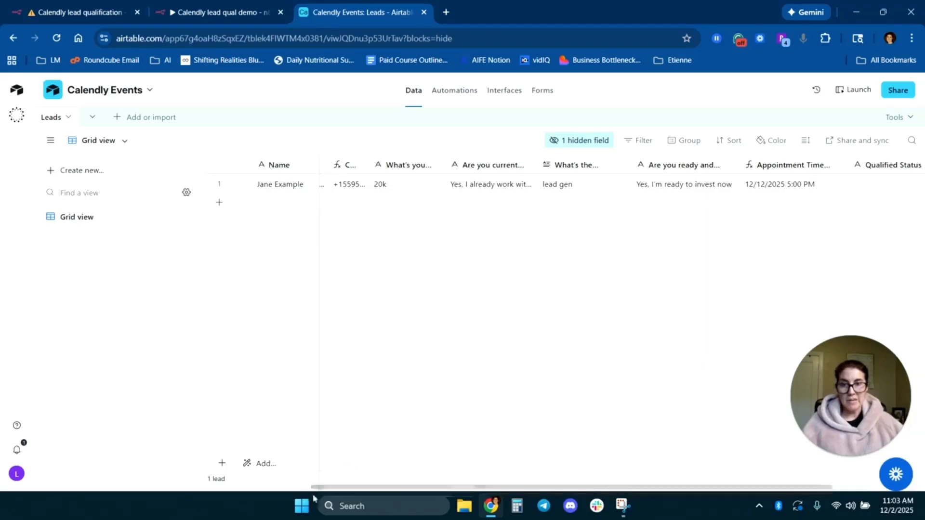
click(219, 12)
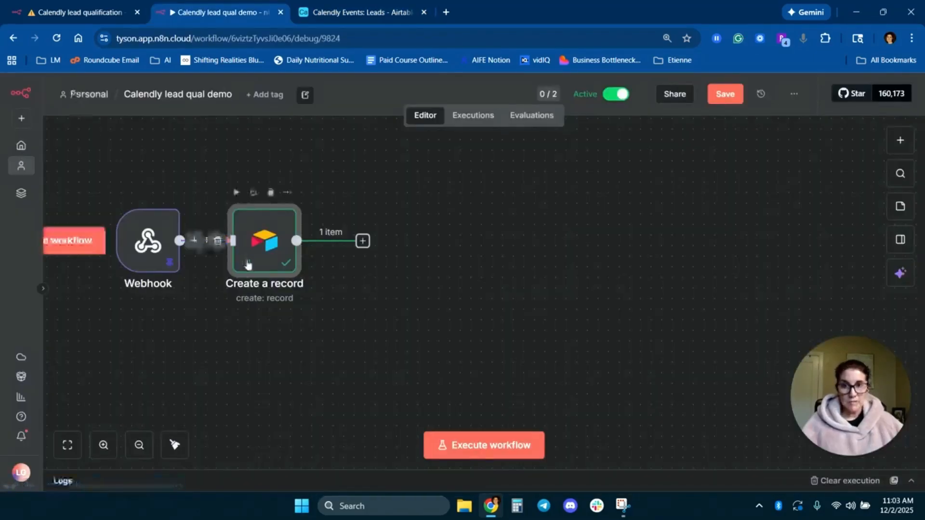
Add an OpenAI Message a model node after the Create a record node.
click(363, 241)
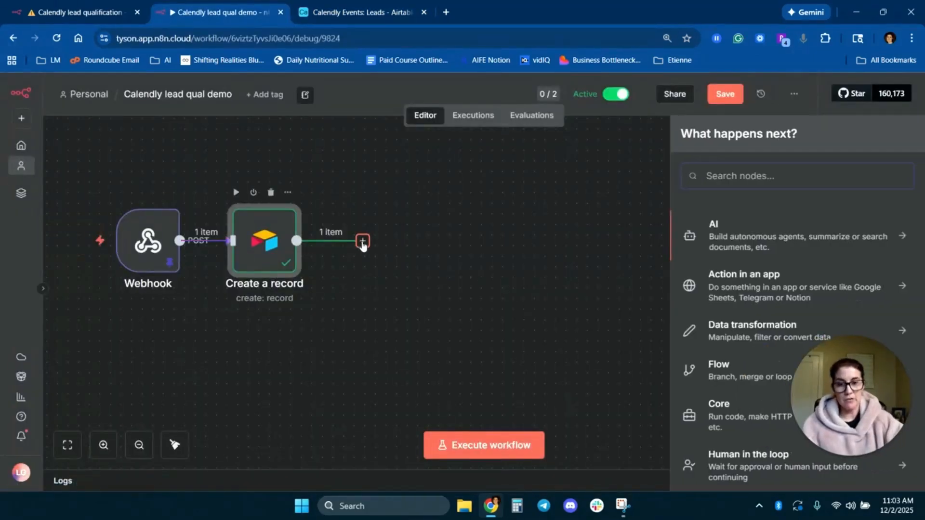
text(open)
click(744, 230)
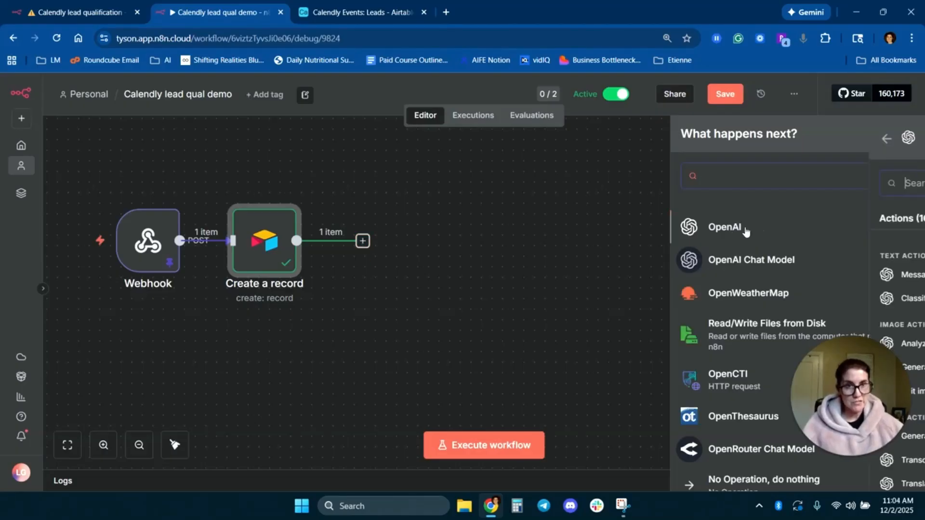
click(735, 275)
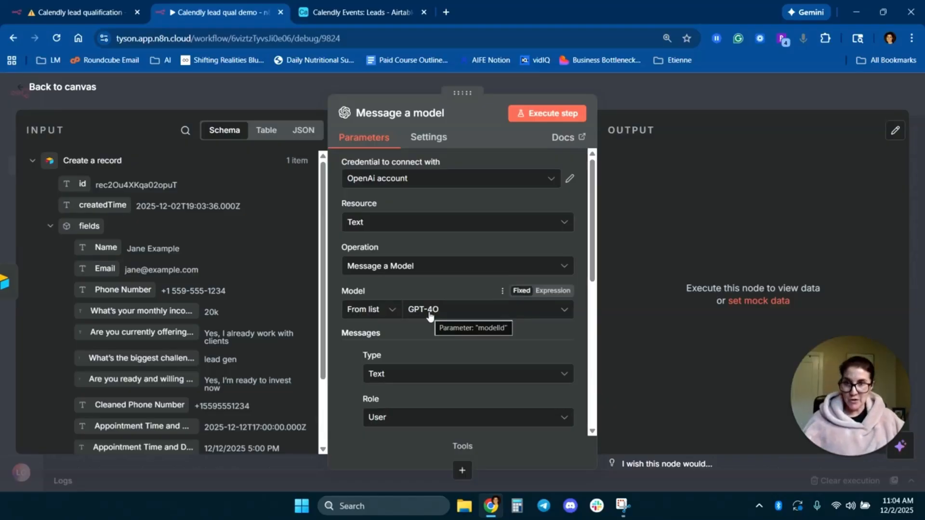
Write the User prompt with a Full name label and the four qualification questions, and map the record's Name field after Full name.
scroll(430, 316, down, 4)
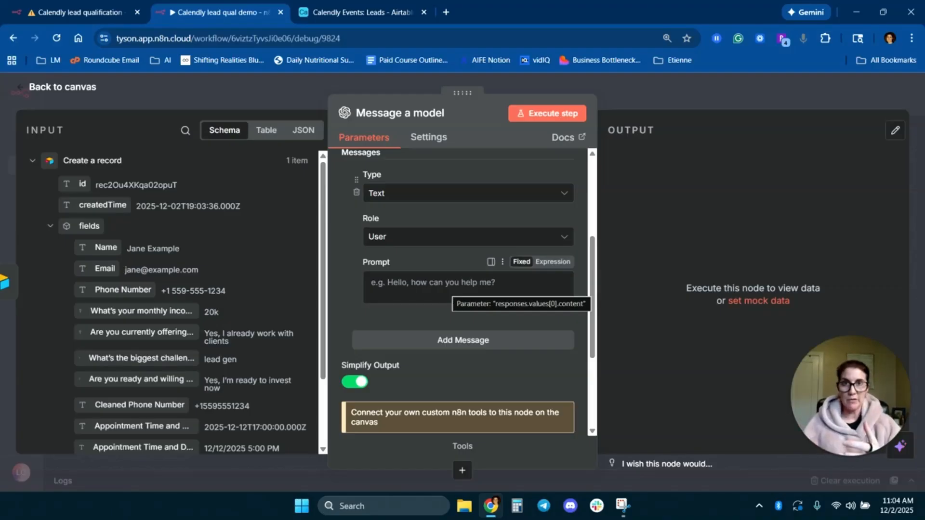
scroll(485, 308, up, 3)
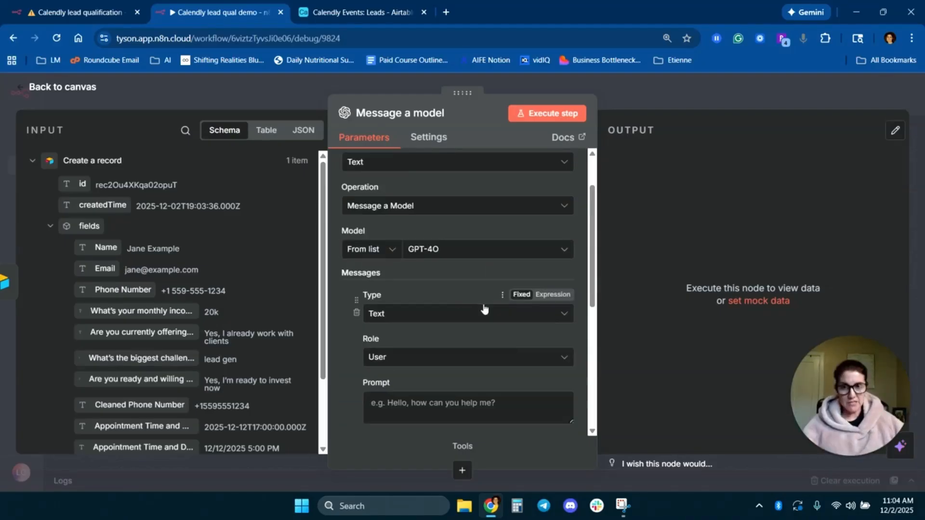
scroll(485, 308, down, 3)
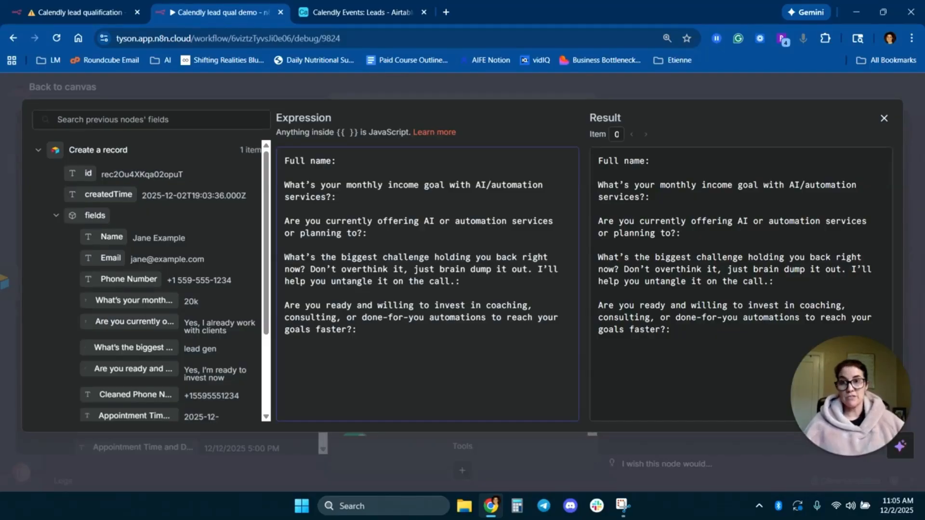
drag(284, 185, 362, 330)
click(364, 330)
click(343, 162)
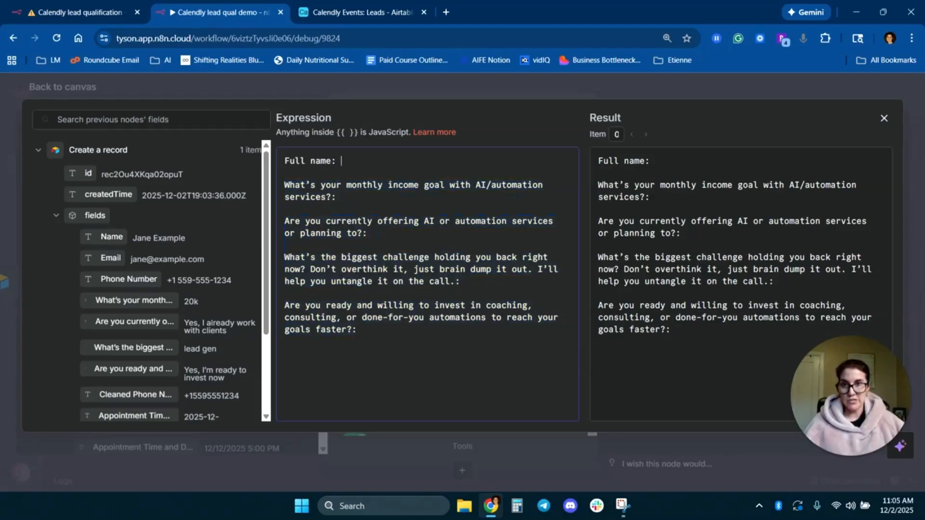
scroll(180, 325, down, 2)
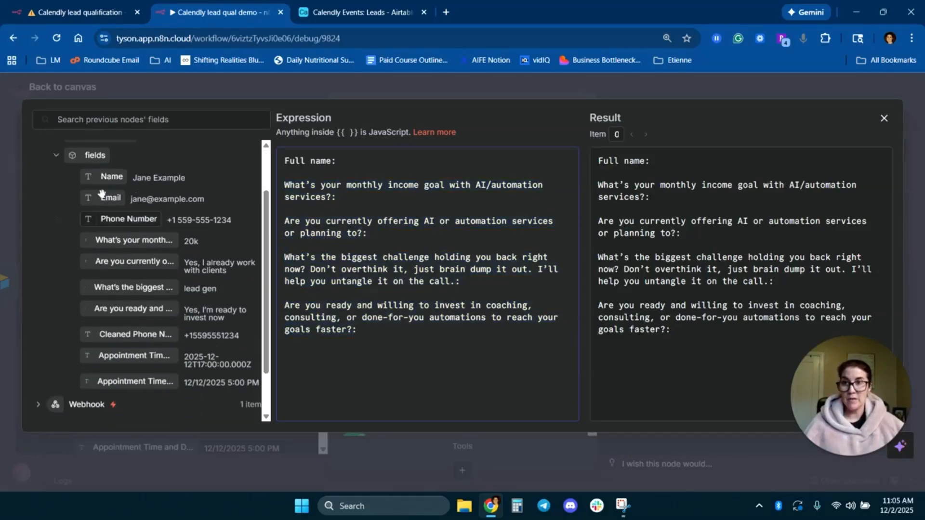
scroll(144, 240, up, 2)
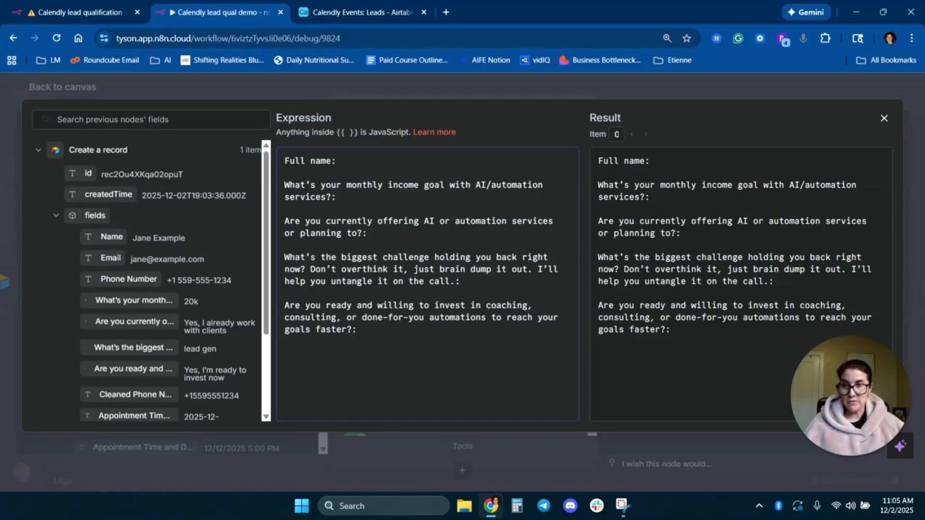
scroll(145, 241, down, 2)
drag(112, 177, 359, 161)
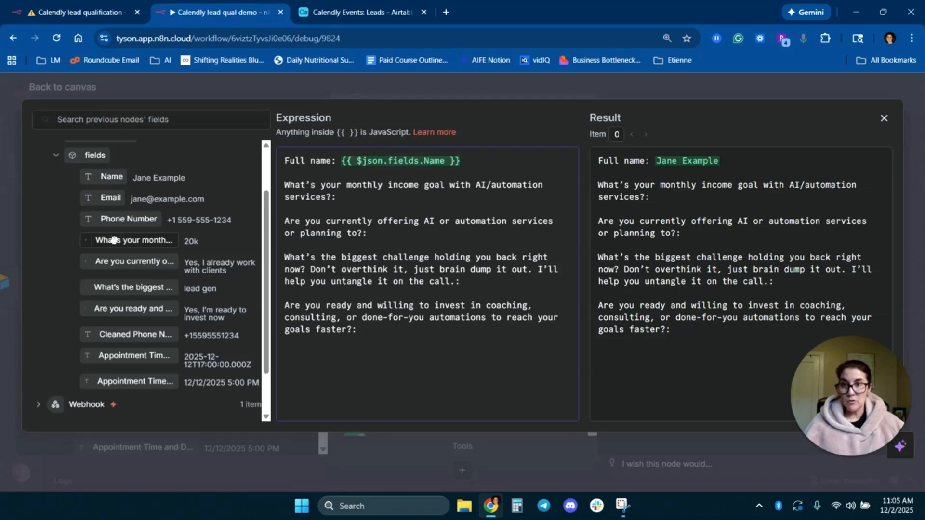
Map the record's income goal, current offering, biggest challenge and ready-to-invest answers after their matching questions in the User prompt.
drag(113, 239, 343, 197)
drag(135, 261, 373, 245)
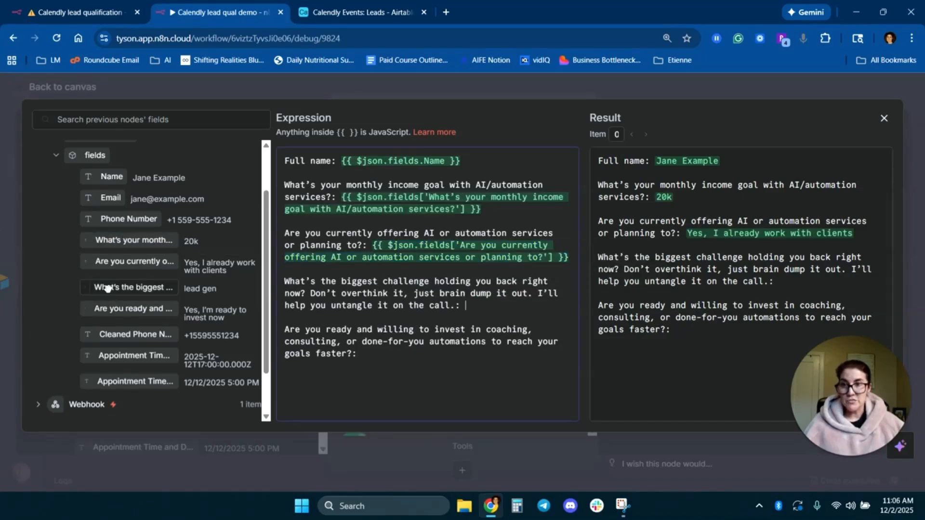
drag(111, 288, 465, 306)
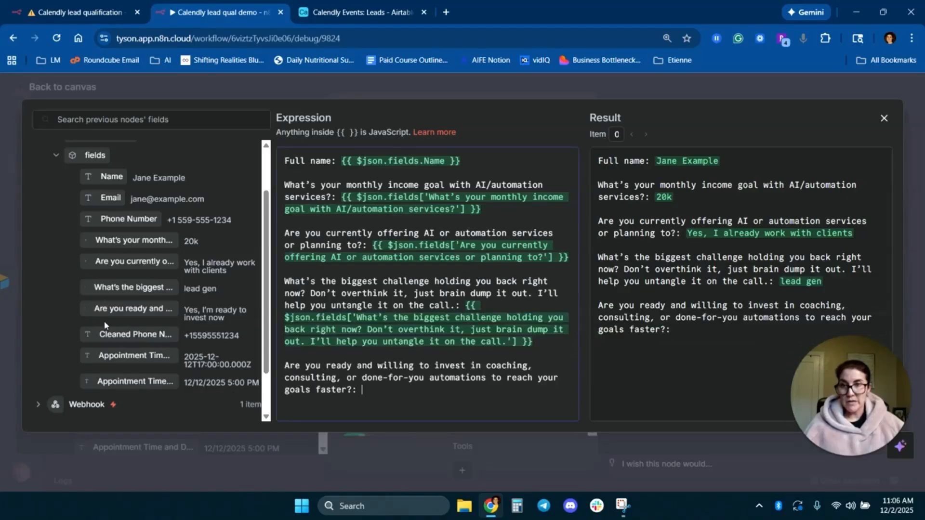
drag(95, 309, 369, 391)
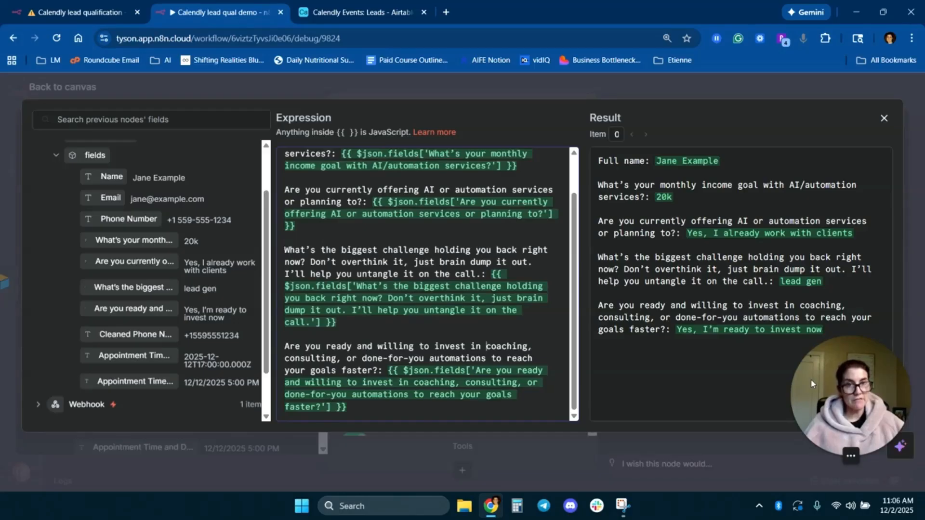
click(884, 118)
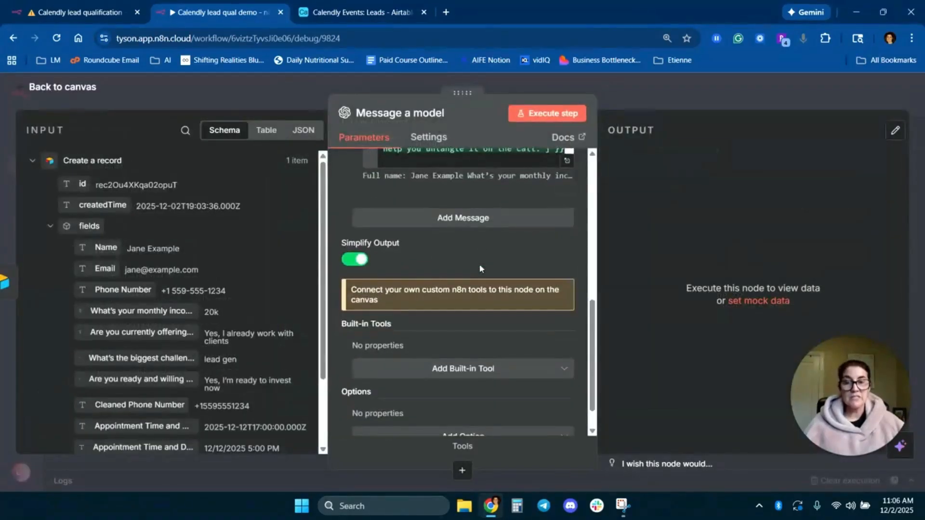
Add a second message with the System role and a lead qualification prompt as an expression, requesting only JSON with status and first_name.
click(464, 217)
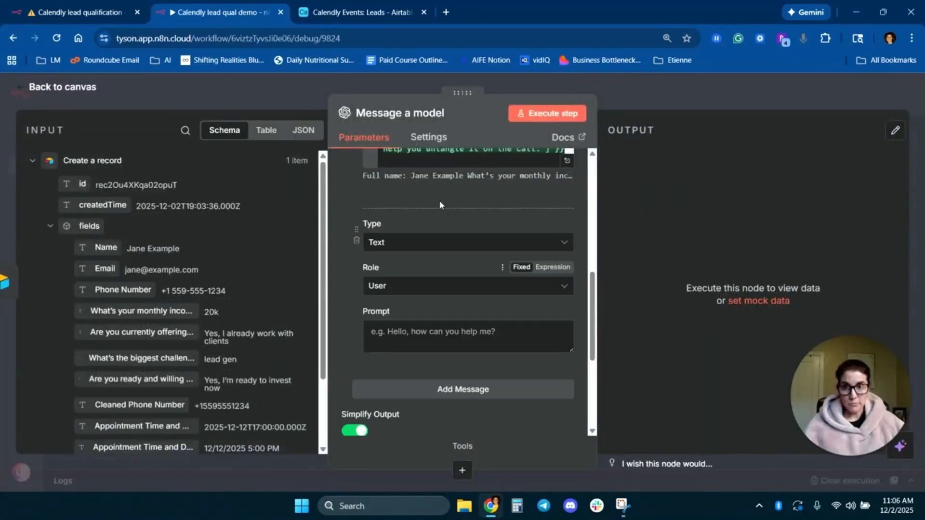
click(409, 287)
click(417, 389)
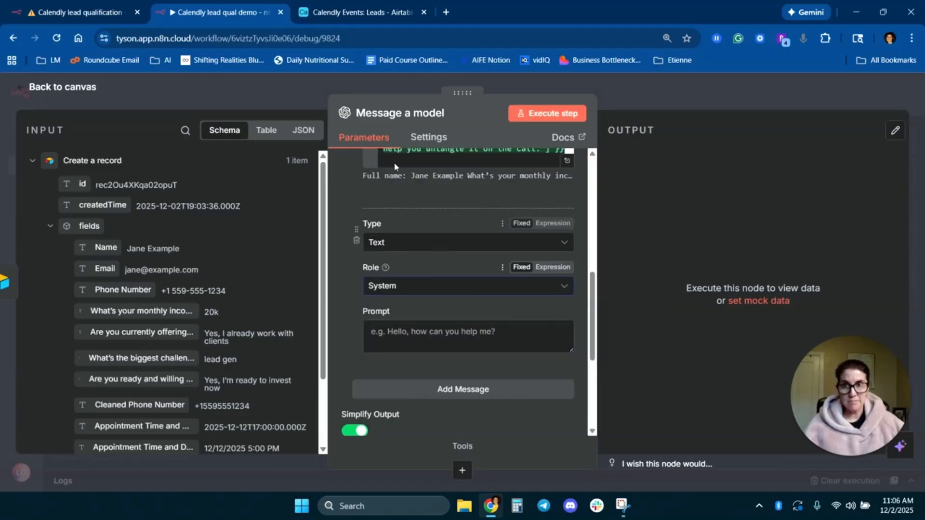
click(412, 336)
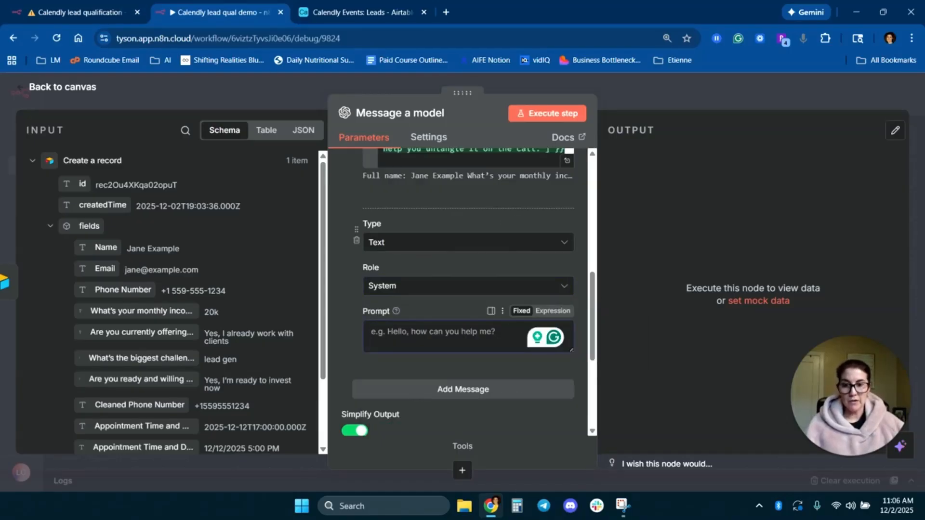
text(Extract the first name from the full name provided. Do not include any other text or formatting in your response.)
click(552, 311)
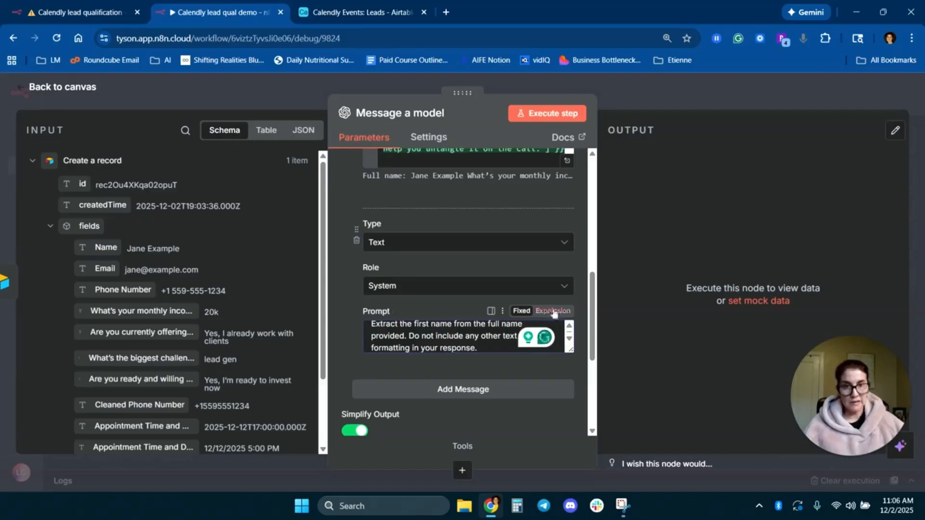
click(570, 360)
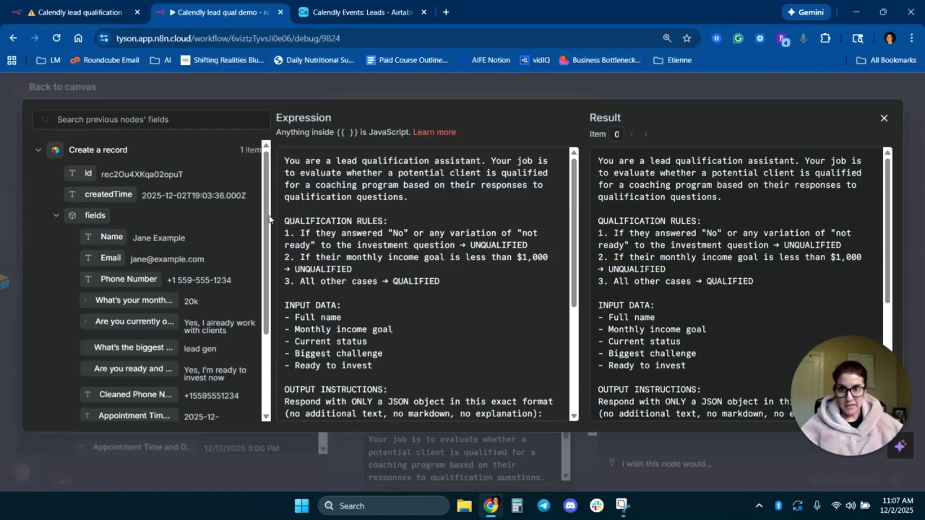
Examine the three qualification rules in the System prompt.
drag(283, 221, 353, 269)
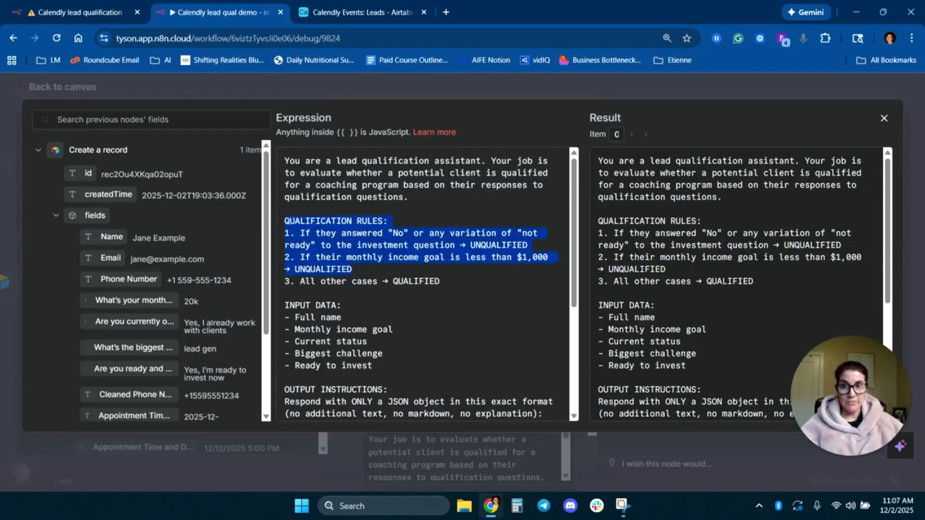
click(448, 281)
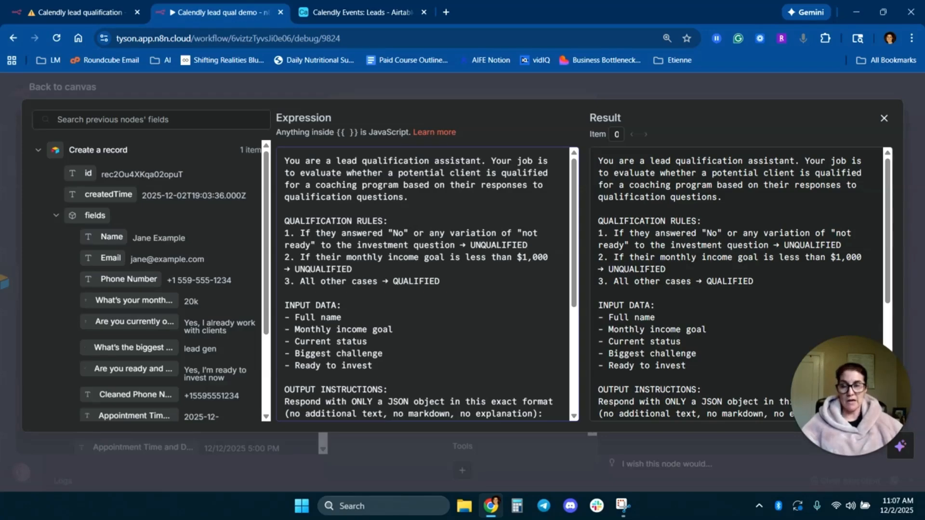
drag(285, 258, 353, 269)
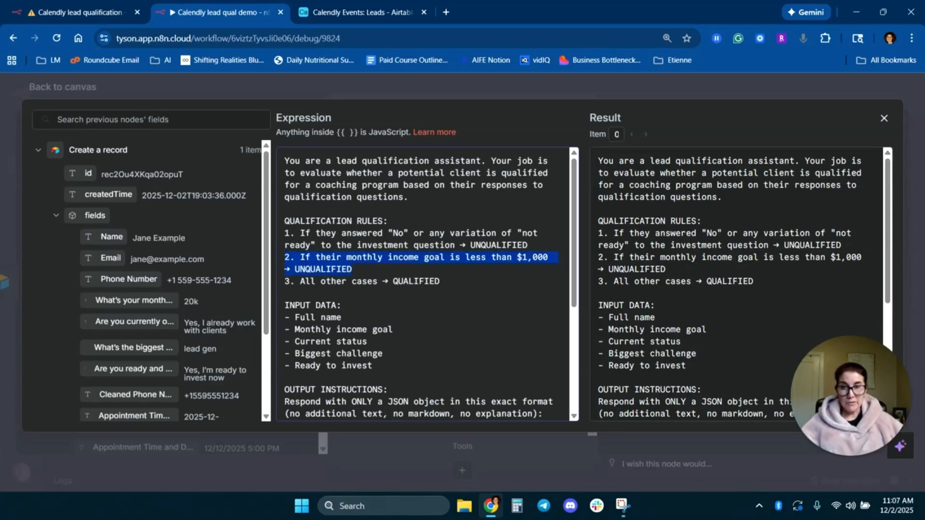
click(352, 269)
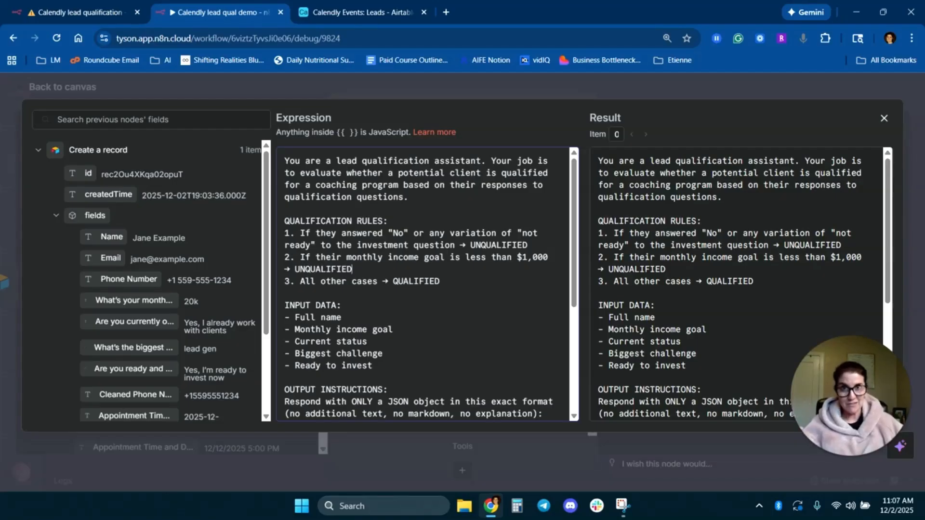
drag(311, 269, 439, 281)
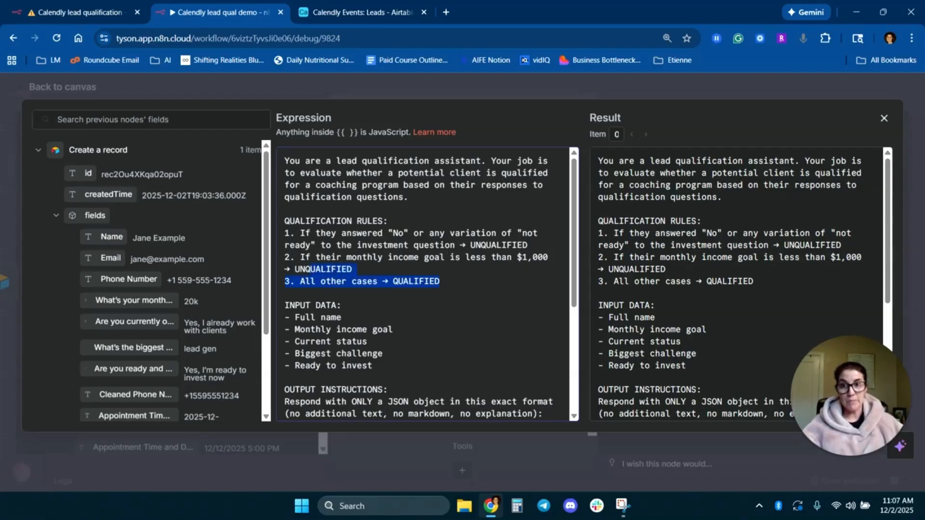
click(285, 293)
Review the System prompt's input data list, its qualified and unqualified JSON output formats, and the first name extraction instruction.
scroll(427, 284, down, 3)
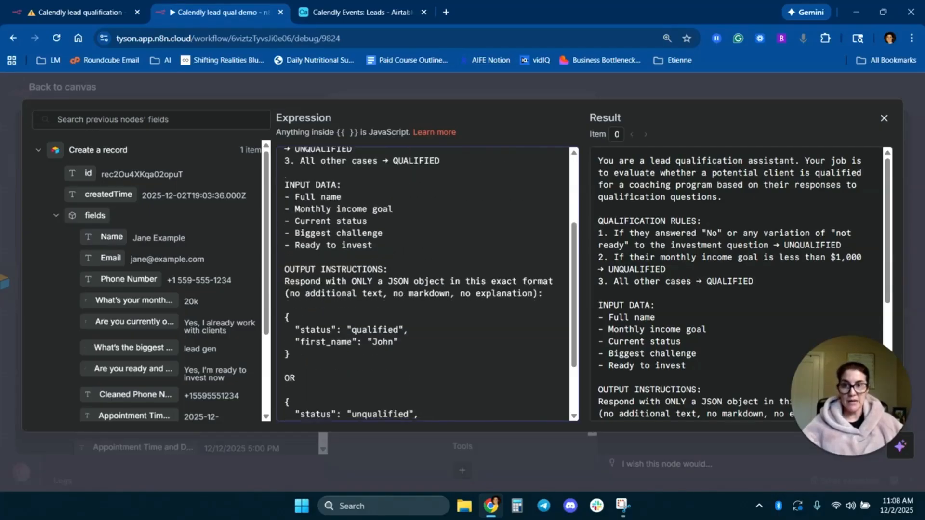
drag(352, 209, 374, 245)
click(373, 245)
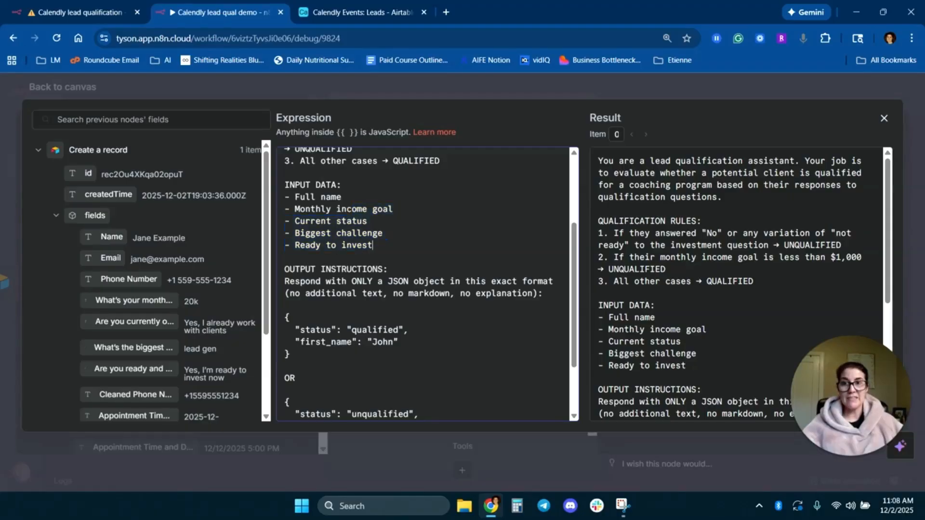
scroll(427, 284, down, 2)
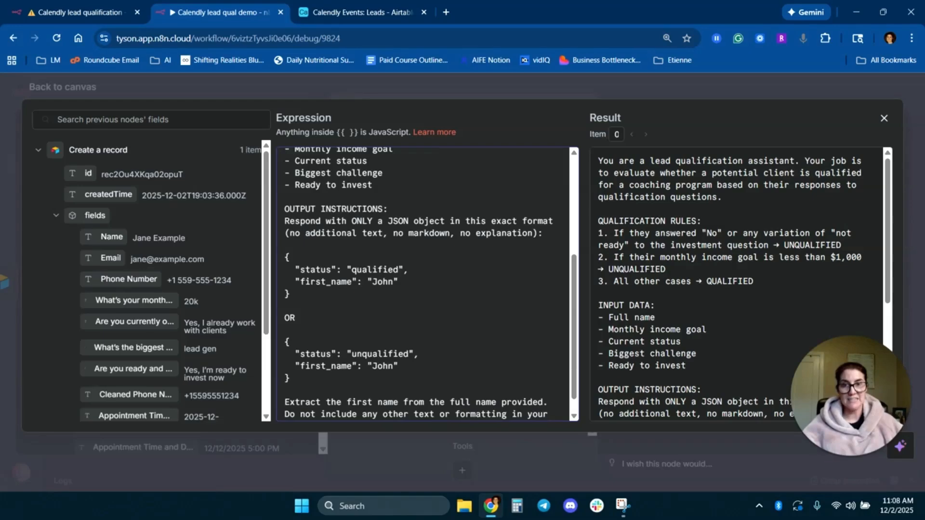
drag(398, 283, 278, 270)
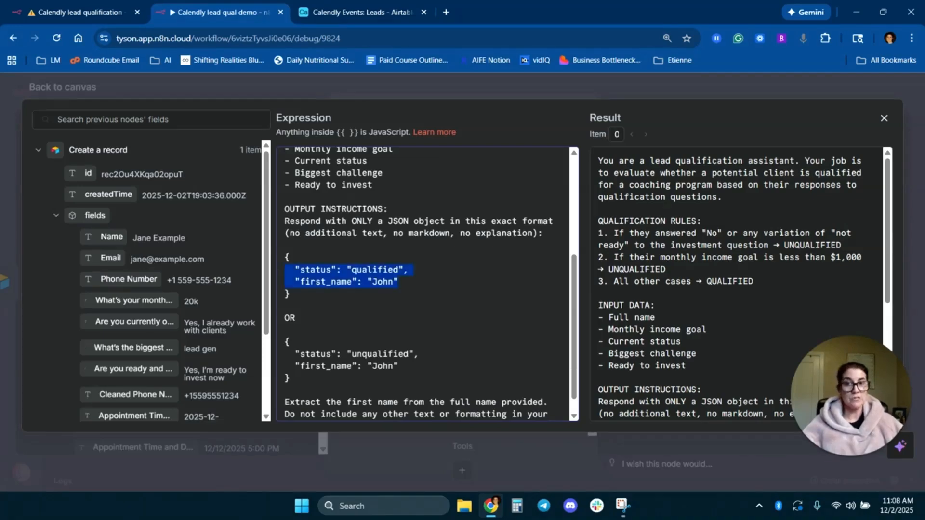
click(347, 282)
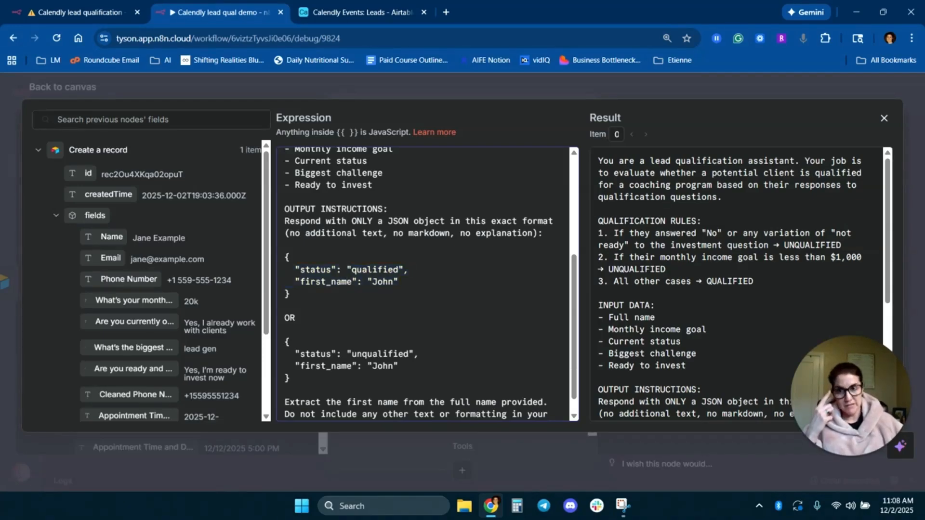
drag(290, 294, 274, 252)
click(287, 330)
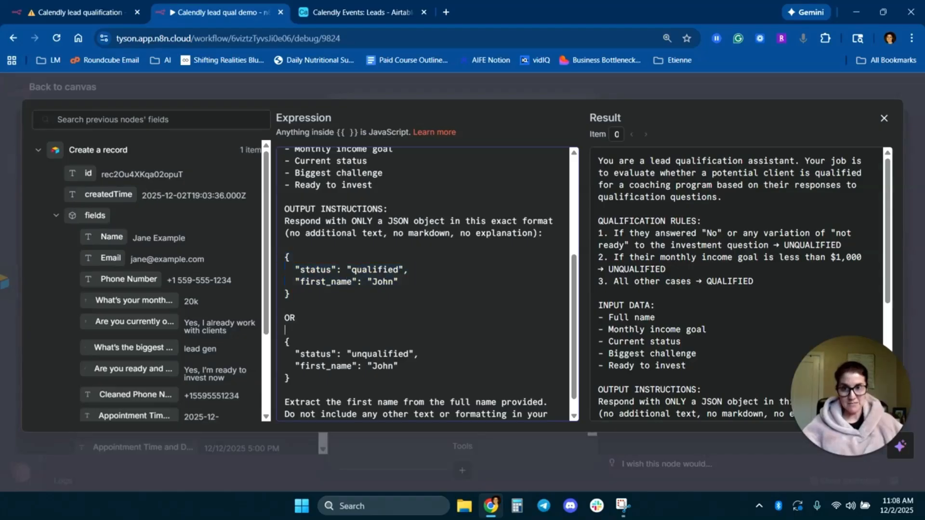
scroll(289, 337, down, 1)
drag(290, 360, 271, 316)
drag(331, 407, 276, 384)
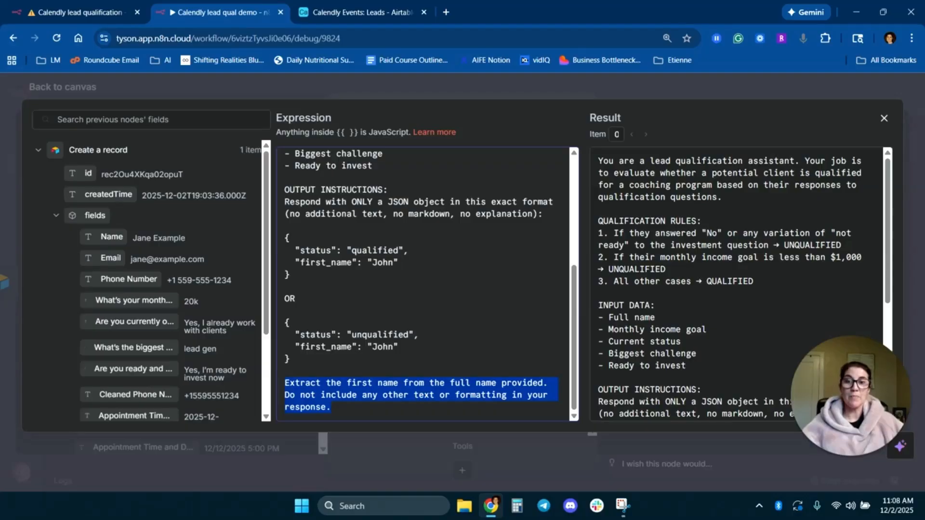
click(465, 383)
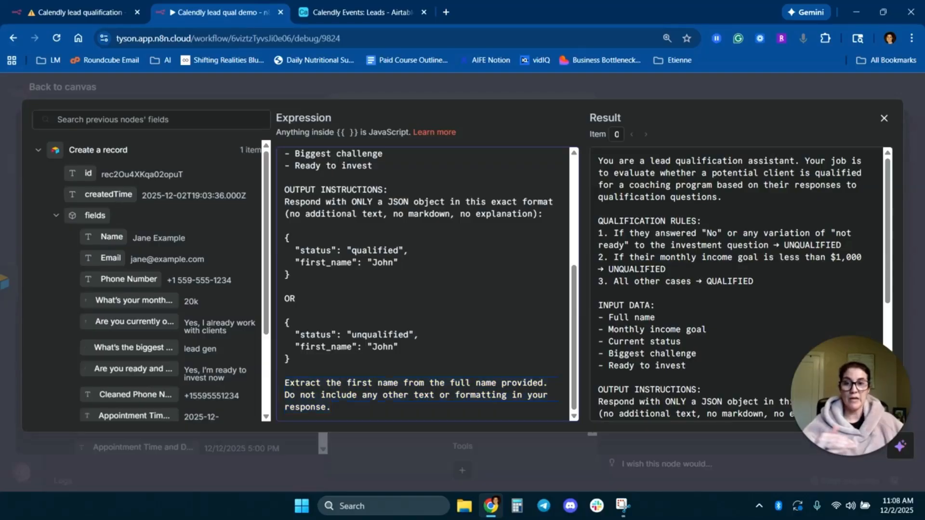
Close the prompt editor and execute the Message a model node.
click(475, 90)
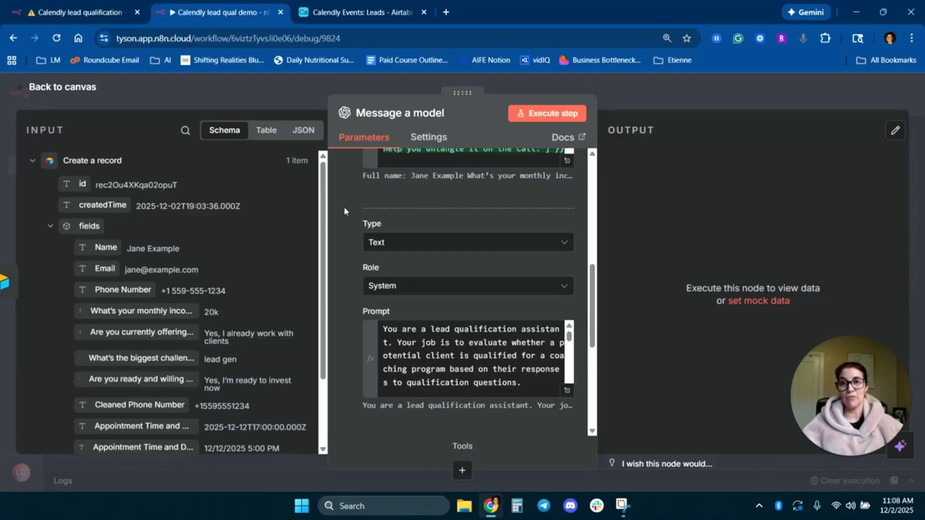
scroll(348, 268, up, 5)
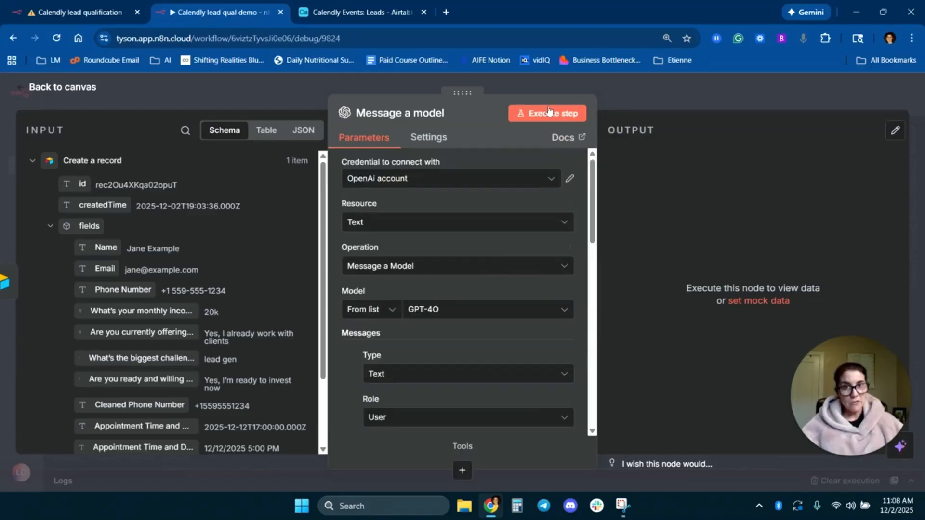
click(549, 114)
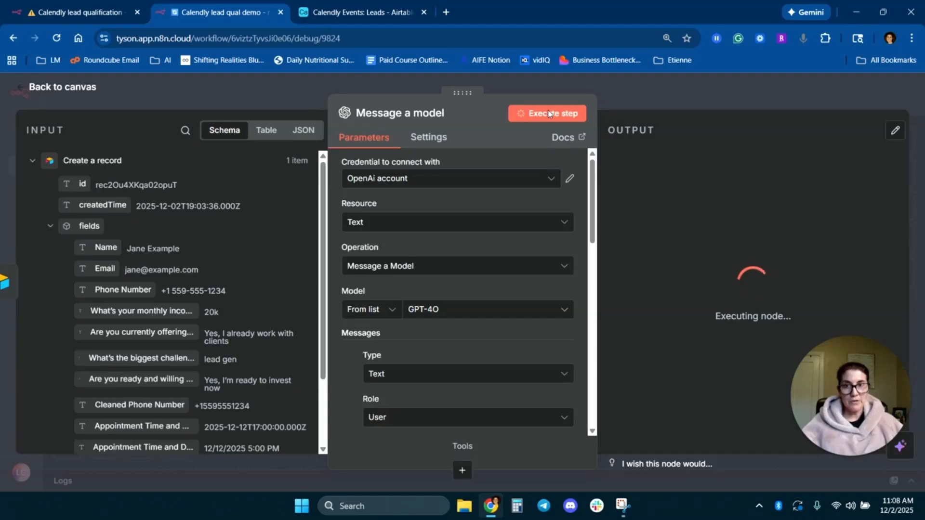
Check the JSON text returned by the model, return to the canvas and save the workflow.
drag(840, 393, 732, 385)
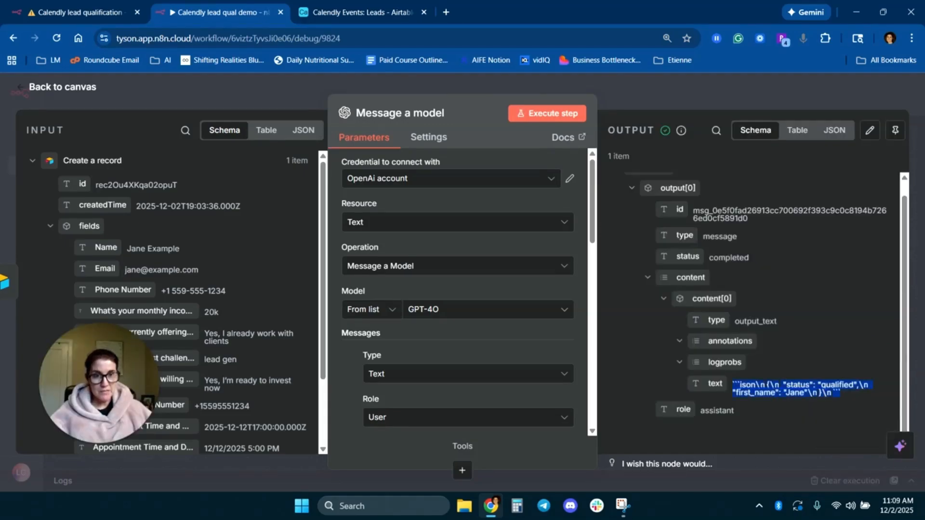
double_click(836, 385)
click(837, 385)
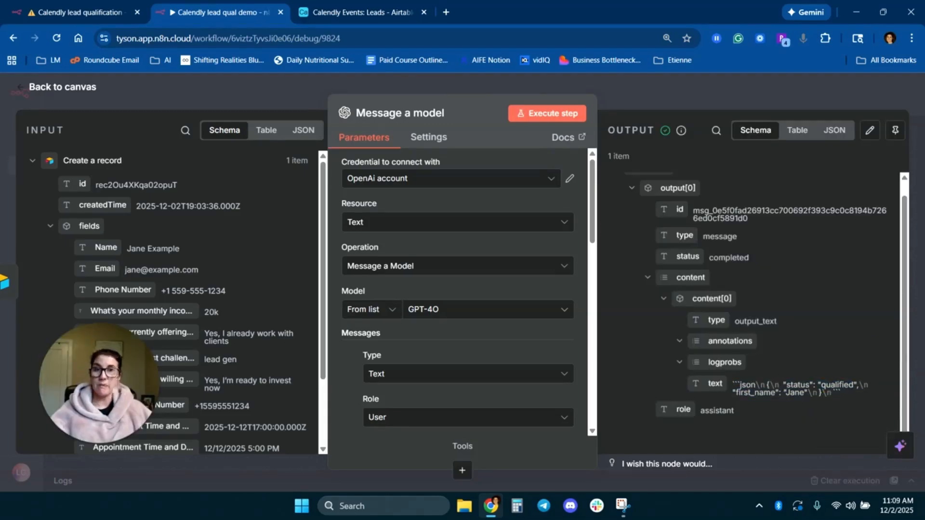
click(73, 89)
click(725, 94)
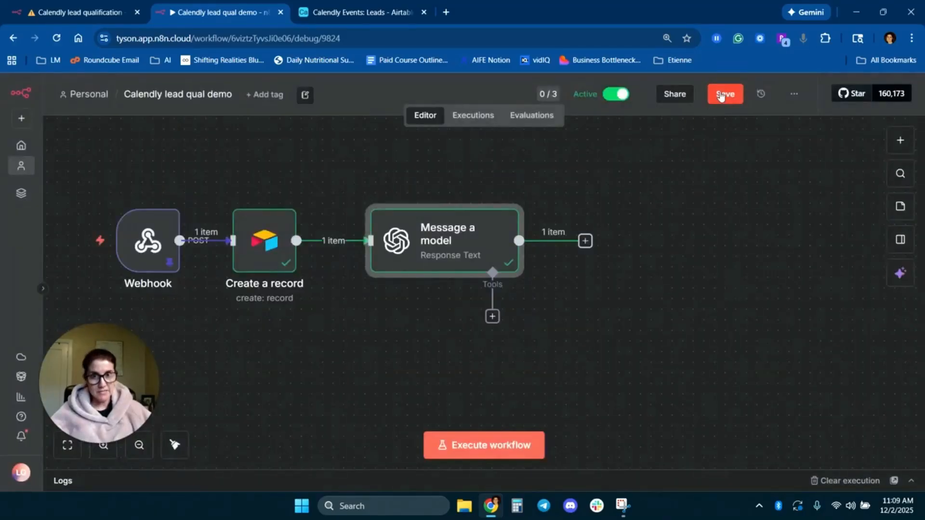
Add a Code in JavaScript node after Message a model, with code that strips the JSON fences, parses the output and returns status and first_name.
click(504, 232)
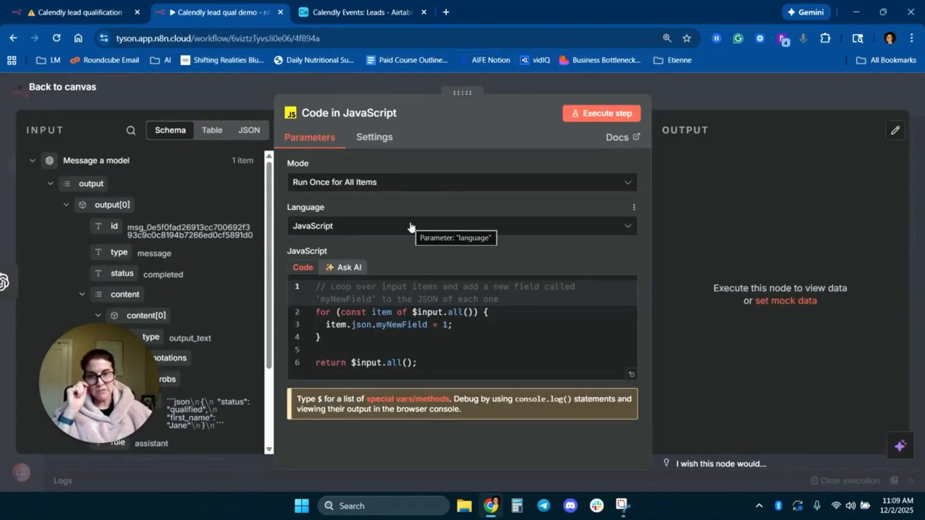
drag(417, 362, 315, 286)
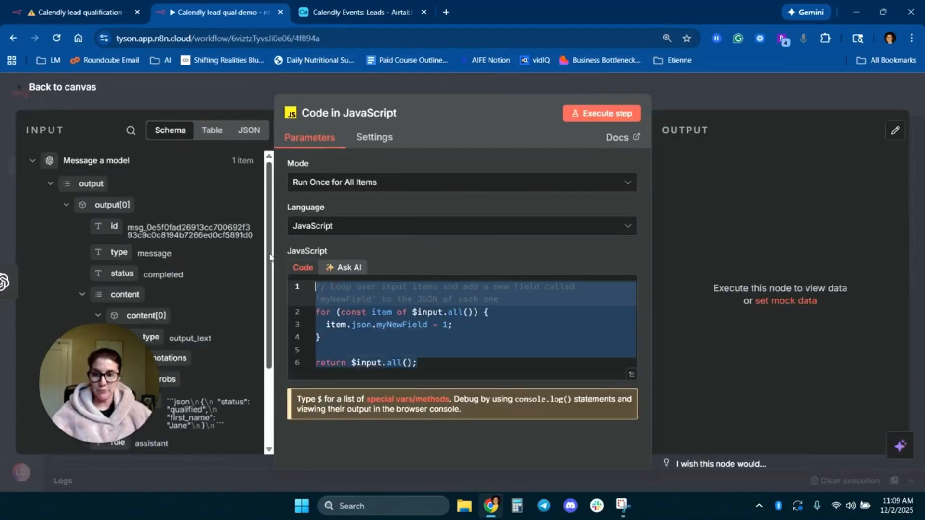
key(ctrl+v)
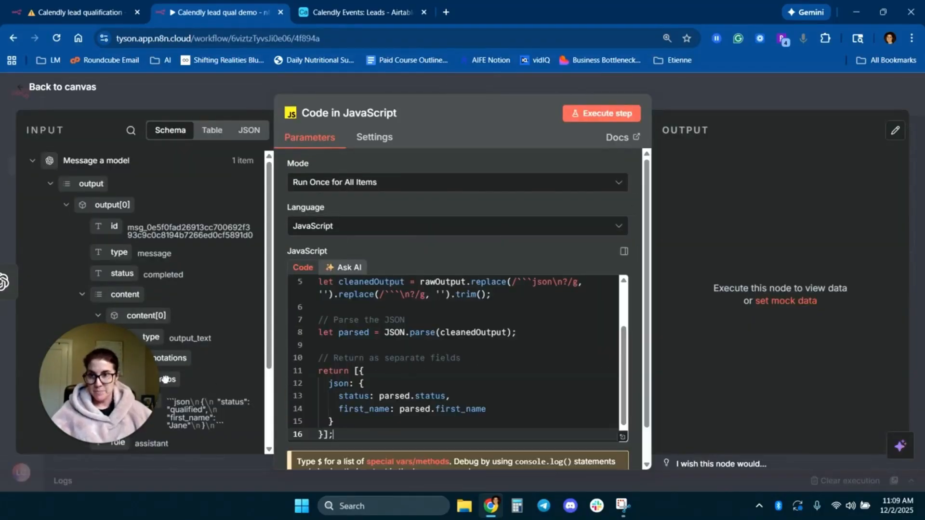
Execute the Code in JavaScript node, return to the canvas and save the workflow.
drag(113, 378, 884, 380)
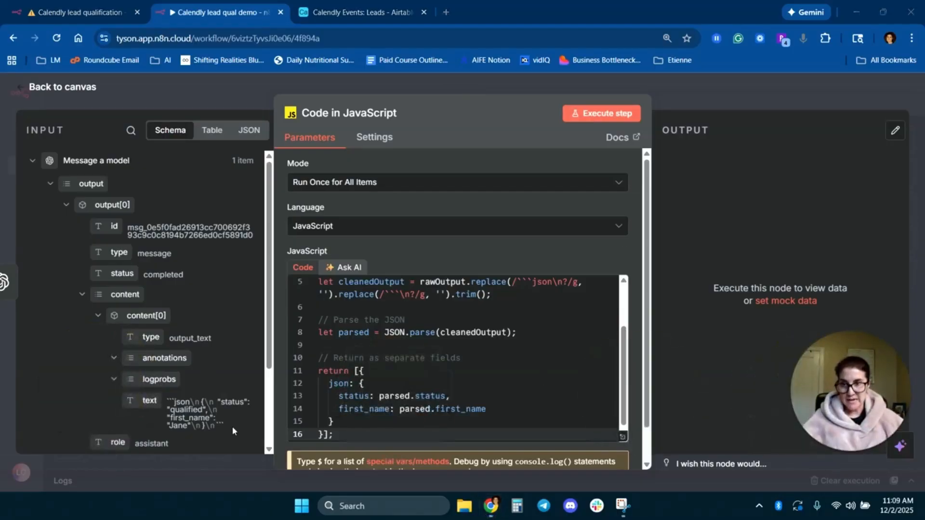
scroll(207, 385, down, 3)
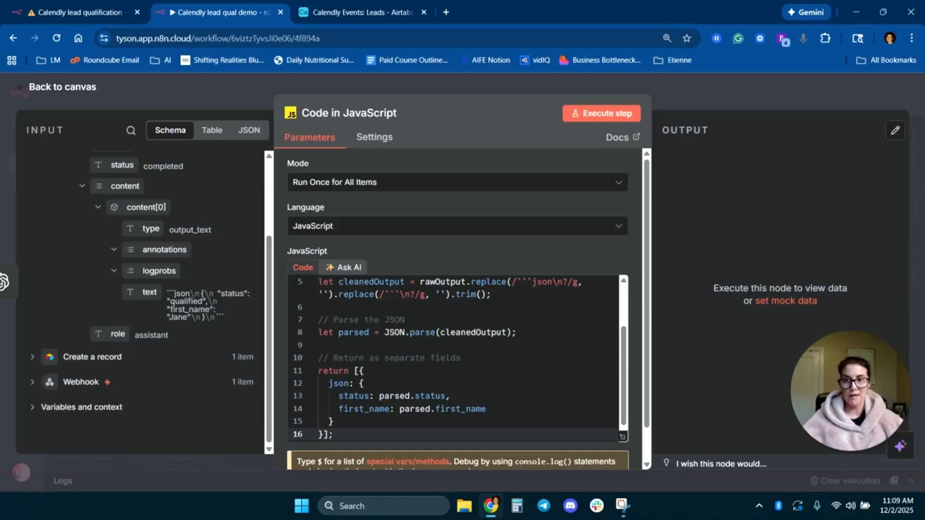
click(605, 114)
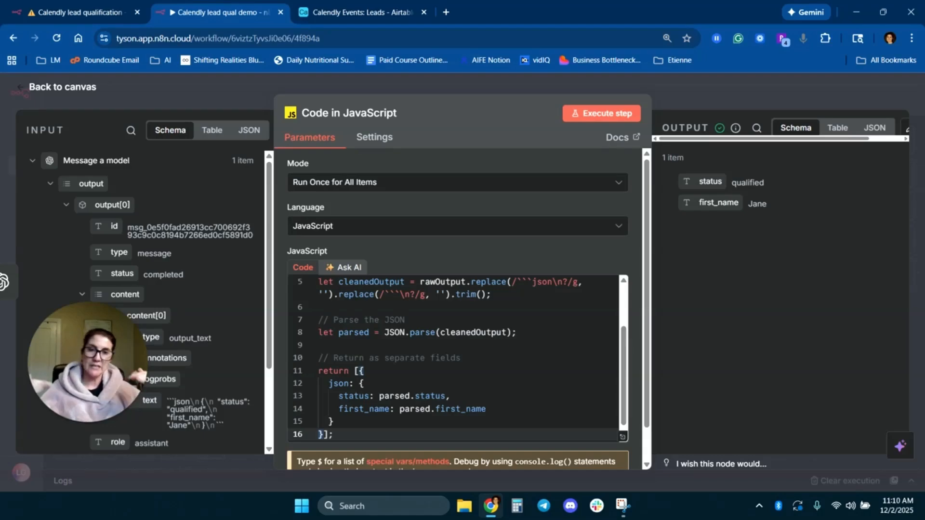
click(81, 89)
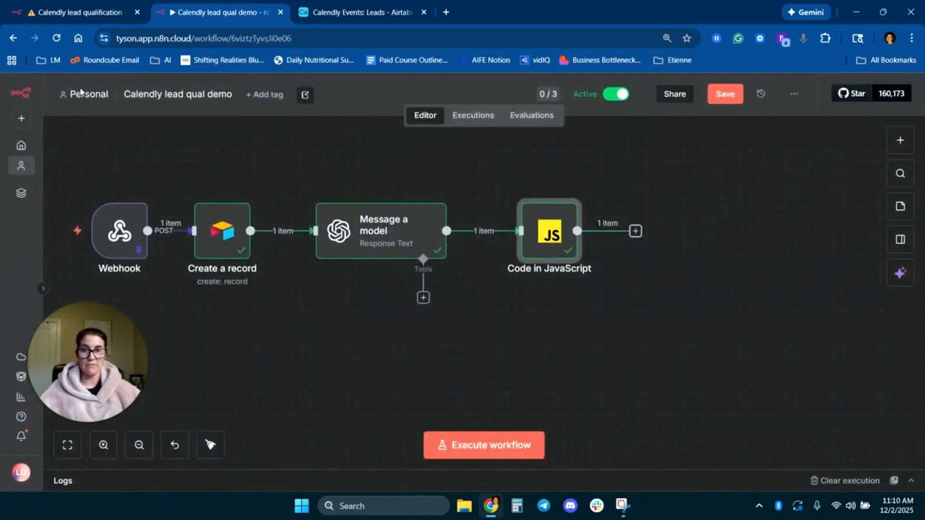
key(ctrl+s)
Add an Airtable Update record node after the Code in JavaScript node.
scroll(573, 325, down, 1)
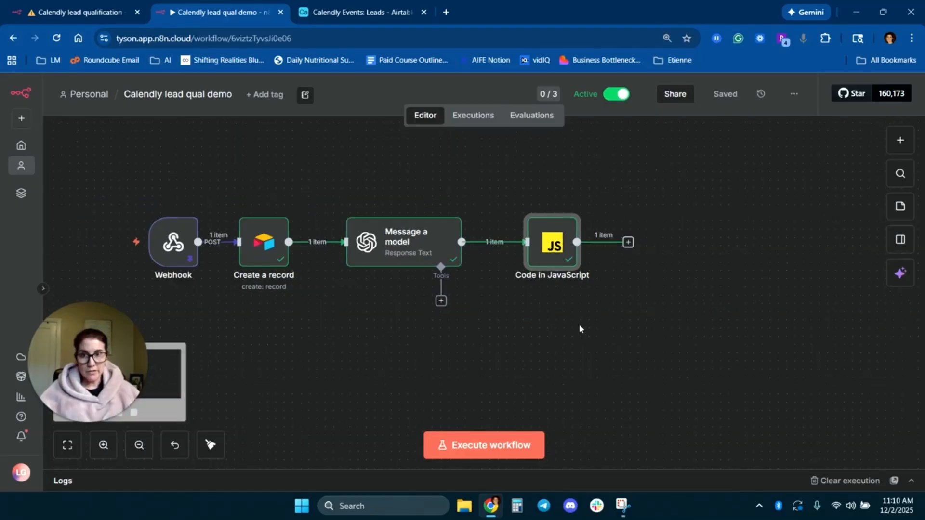
click(628, 242)
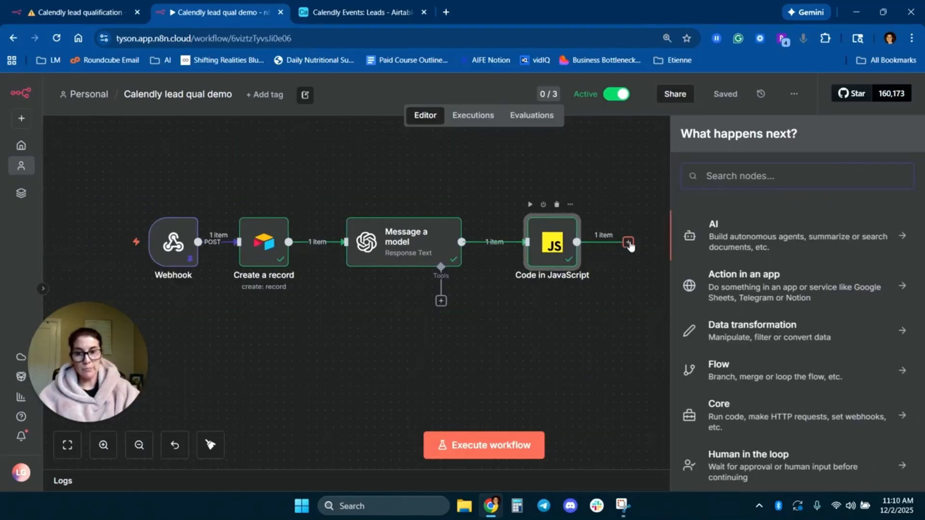
text(air)
click(727, 225)
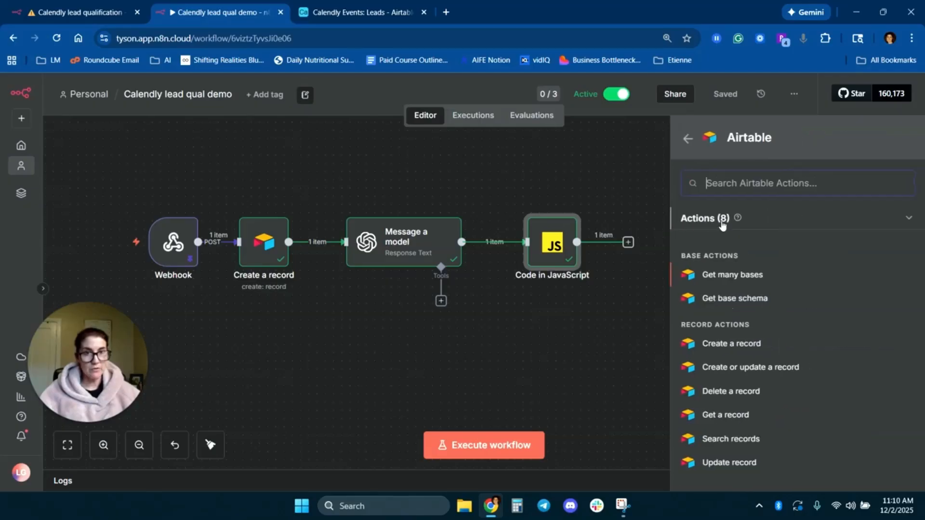
click(729, 462)
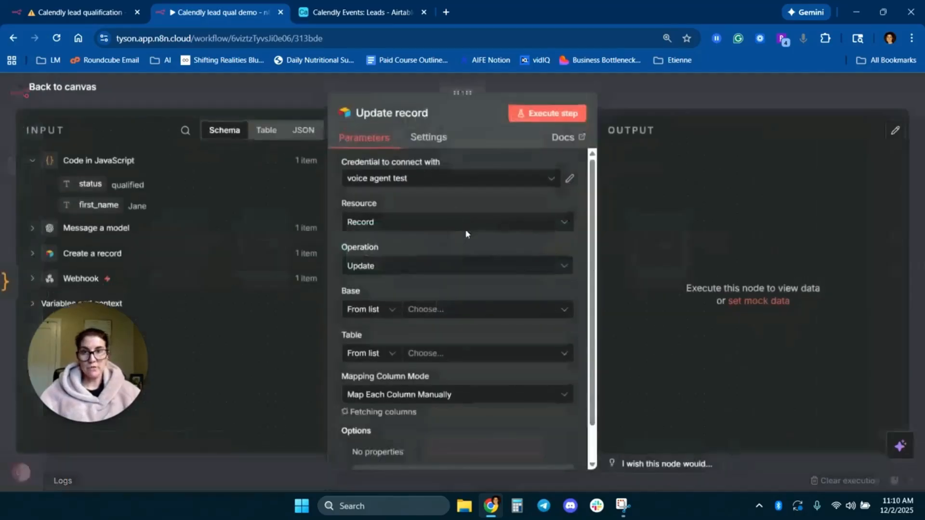
Set the Update record node's base to Calendly Events and its table to Leads.
click(430, 270)
scroll(385, 385, down, 5)
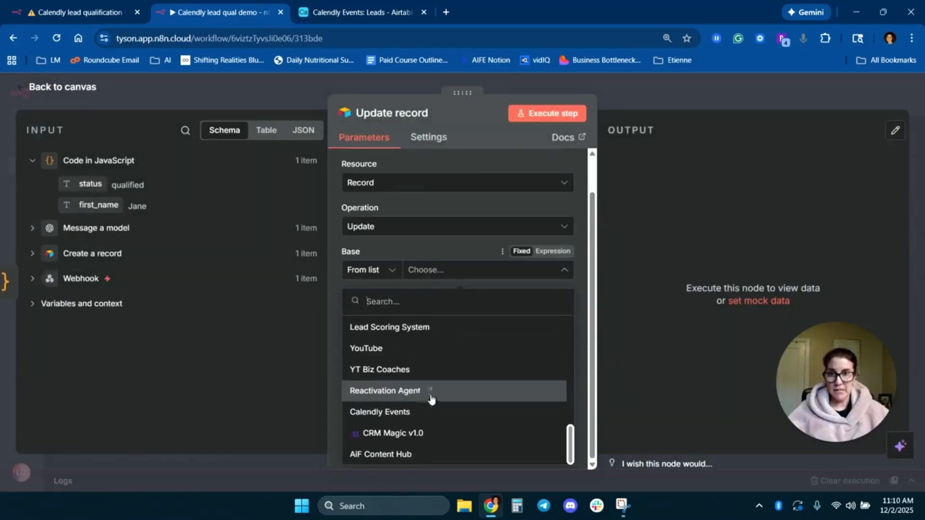
click(381, 411)
click(425, 315)
click(423, 315)
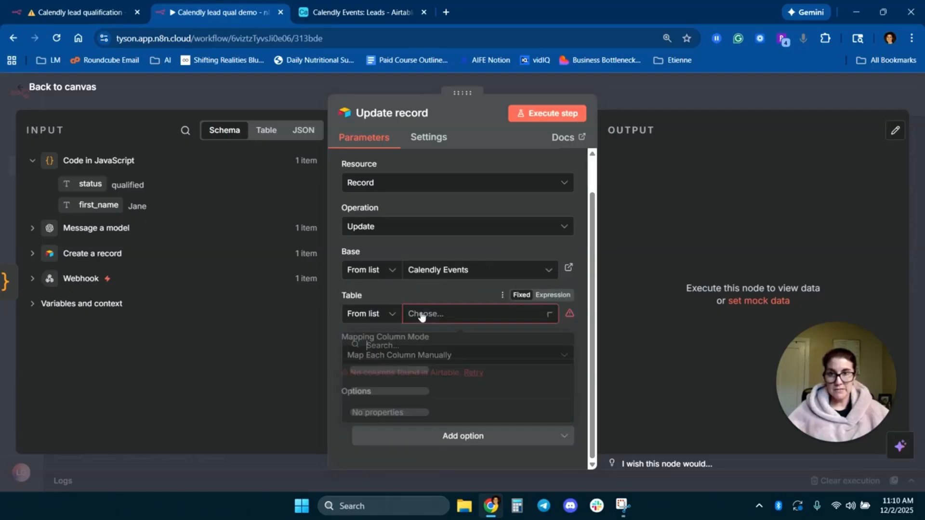
click(424, 316)
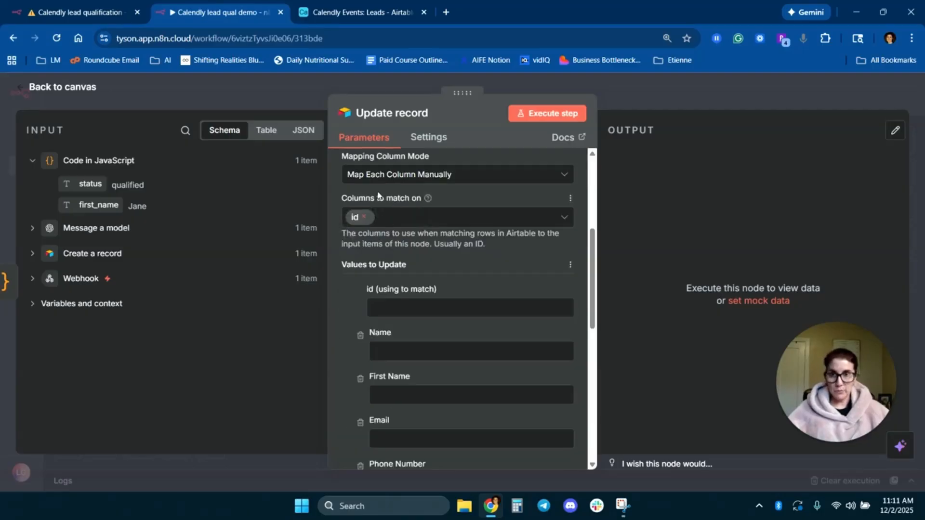
Map the matching id to the Create a record id and remove every update column except First Name and Qualified Status.
click(33, 254)
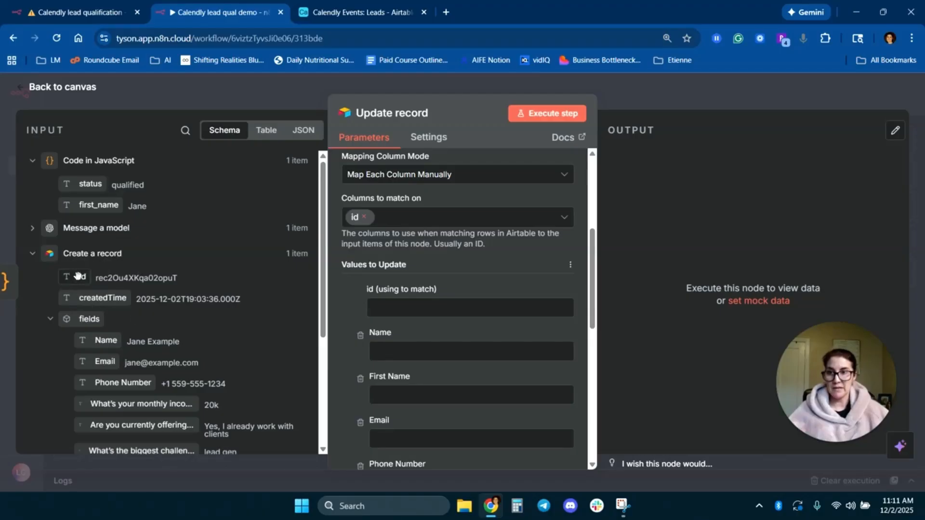
drag(81, 276, 387, 304)
scroll(344, 281, down, 3)
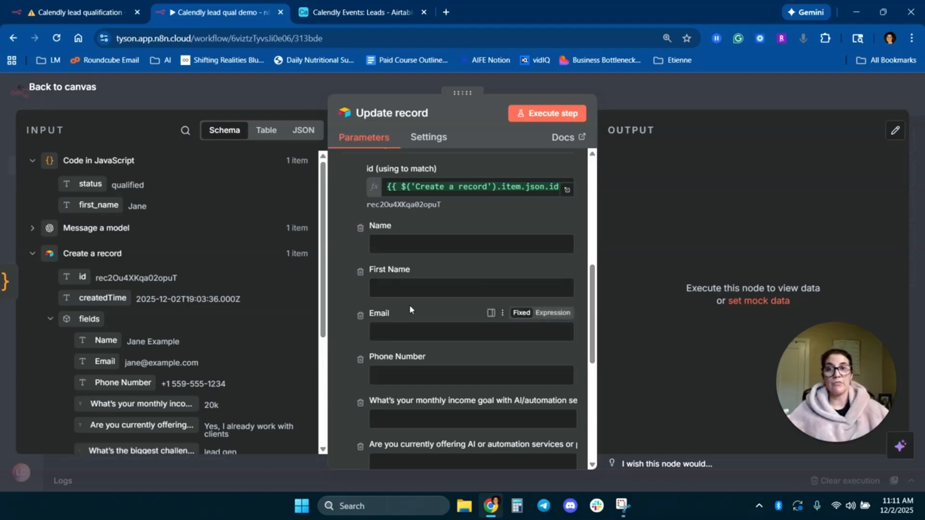
click(362, 229)
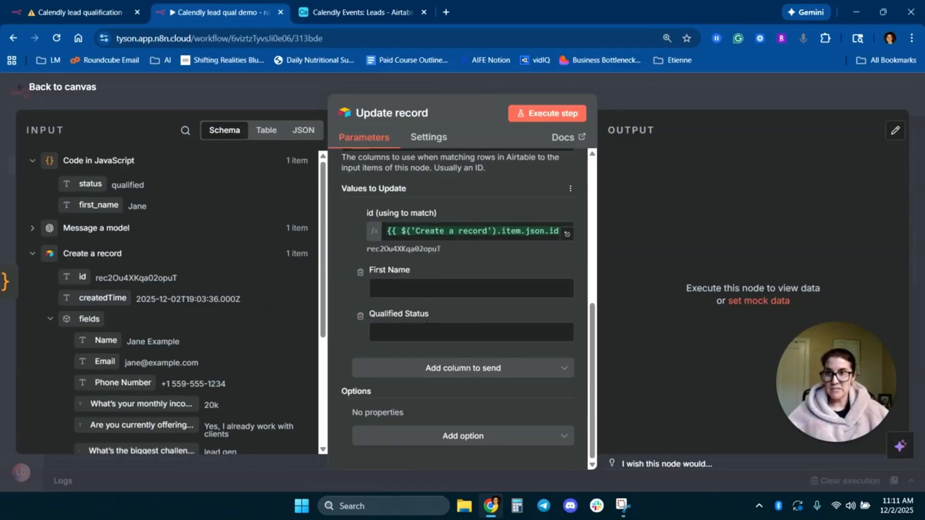
Map First Name to first_name and Qualified Status to status from the Code in JavaScript node, and execute the Update record node.
click(32, 254)
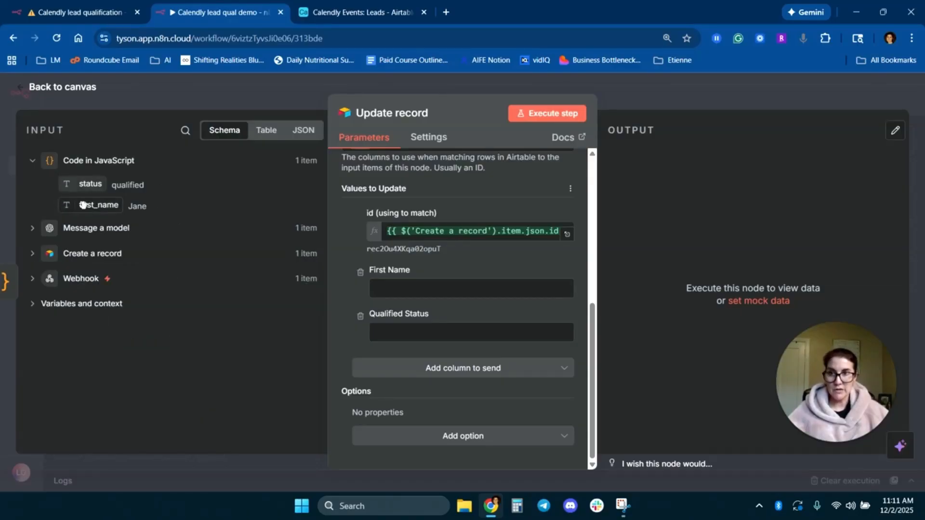
drag(85, 205, 441, 288)
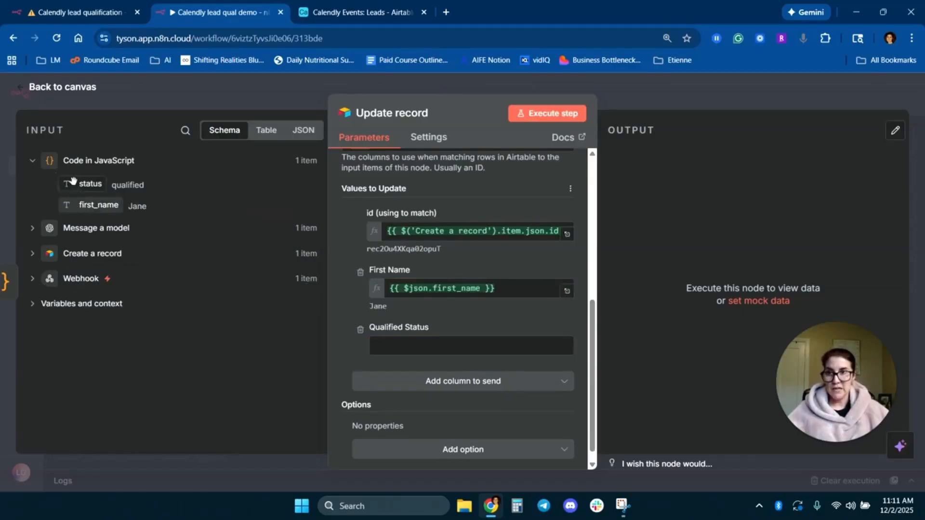
drag(89, 184, 393, 347)
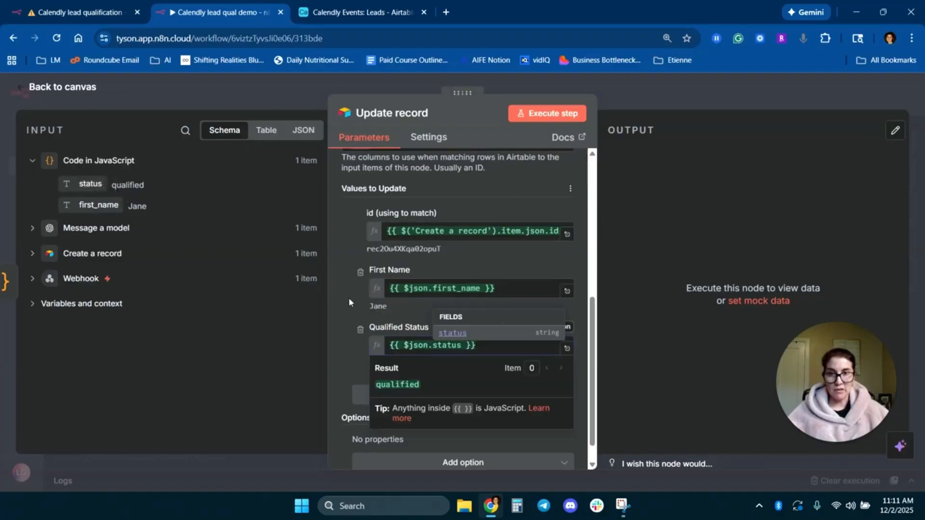
click(348, 297)
click(547, 114)
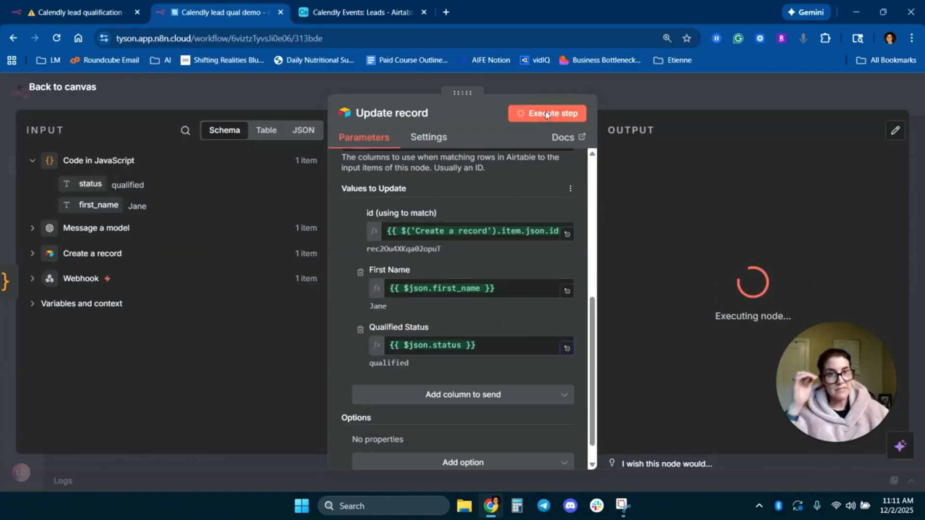
Check the lead's First Name and Qualified Status in the Airtable Leads table and return to the n8n workflow.
click(356, 13)
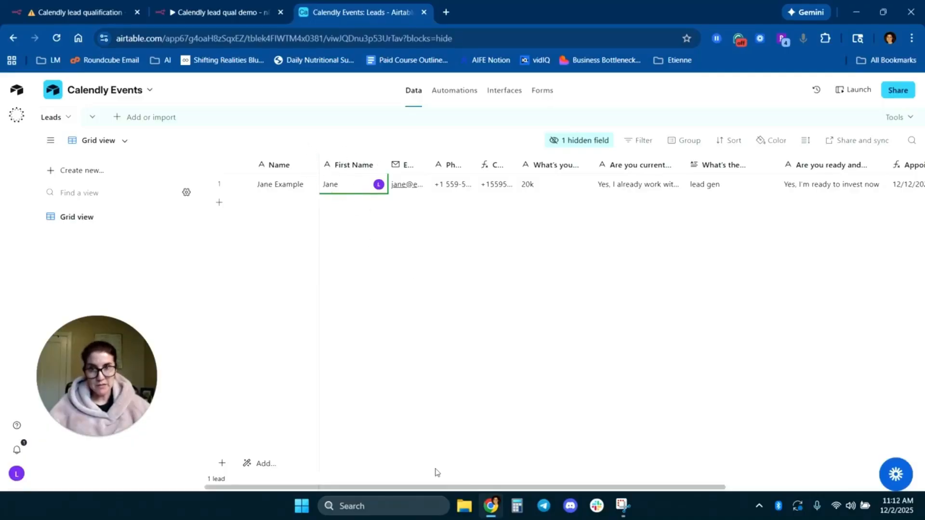
drag(435, 488, 660, 486)
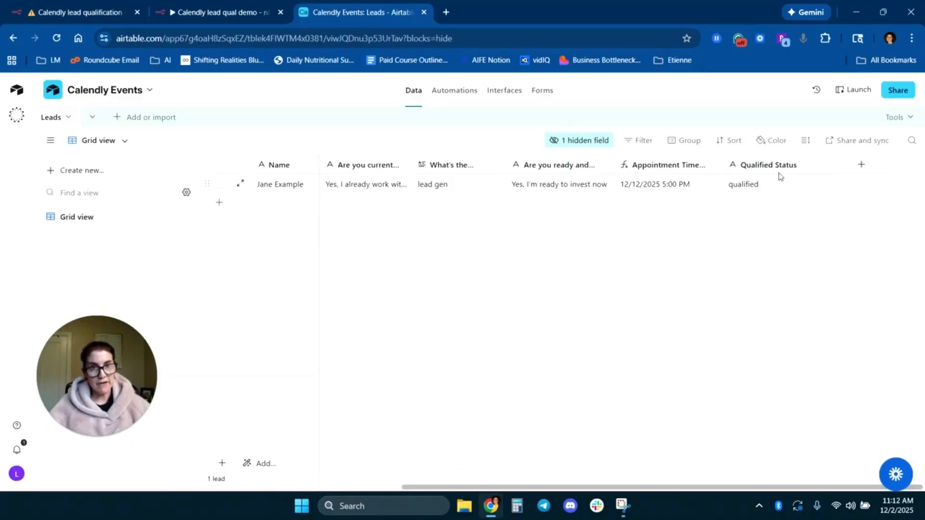
key(ctrl+shift+Tab)
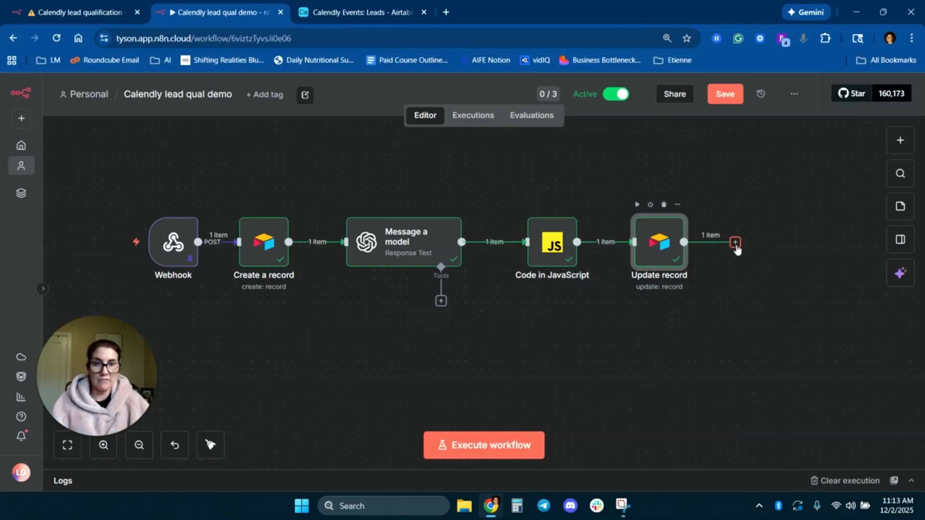
Add an If node after Update record testing whether Qualified Status is equal to qualified, execute it and return to the canvas.
click(736, 244)
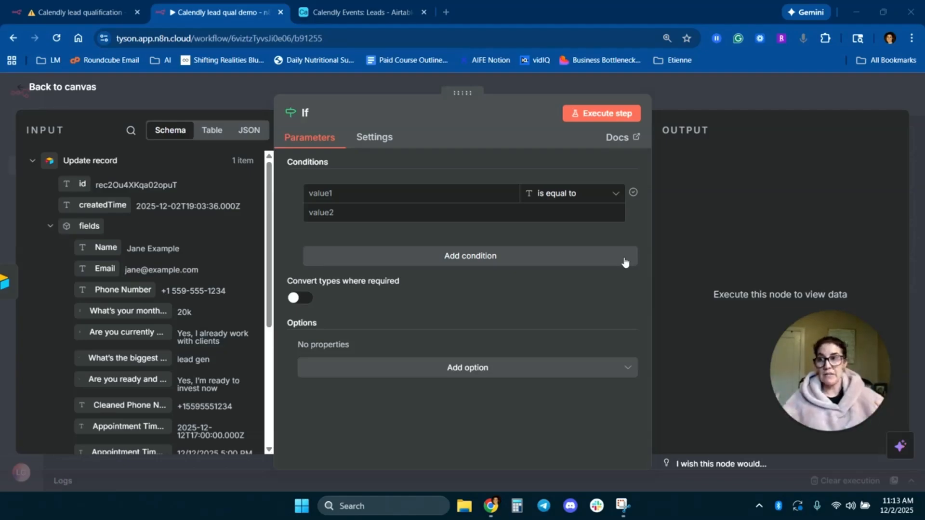
scroll(121, 345, down, 5)
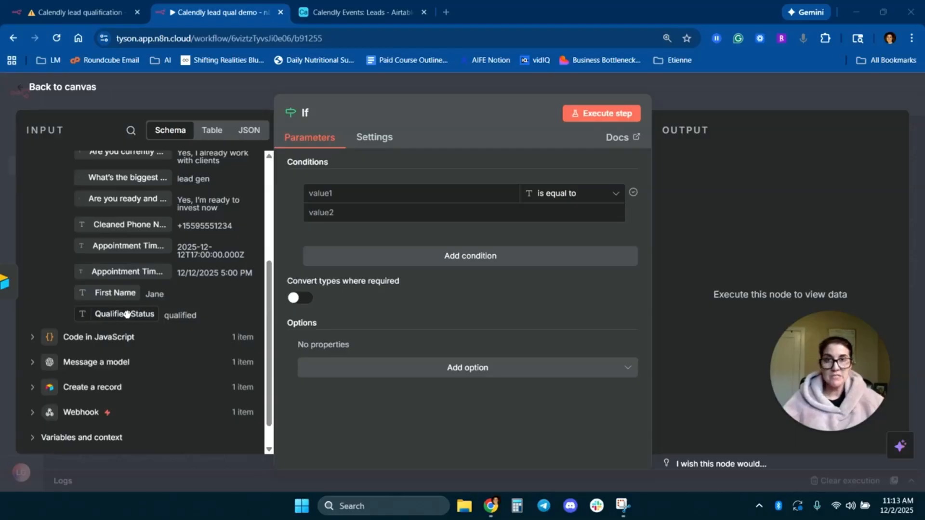
drag(108, 314, 337, 194)
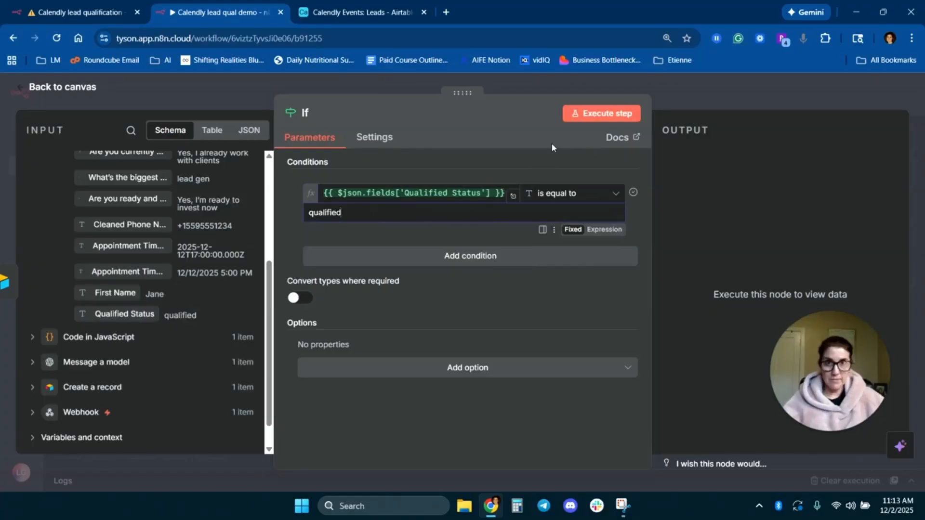
click(598, 113)
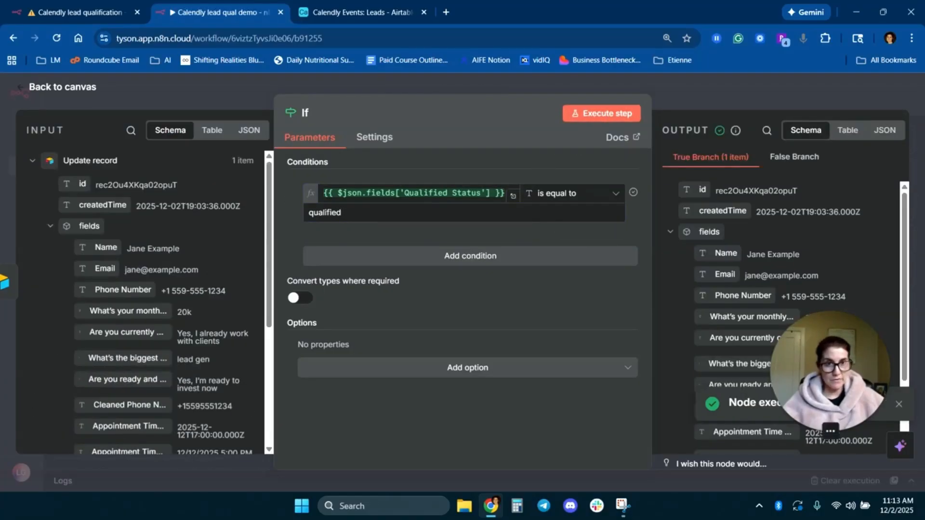
click(62, 87)
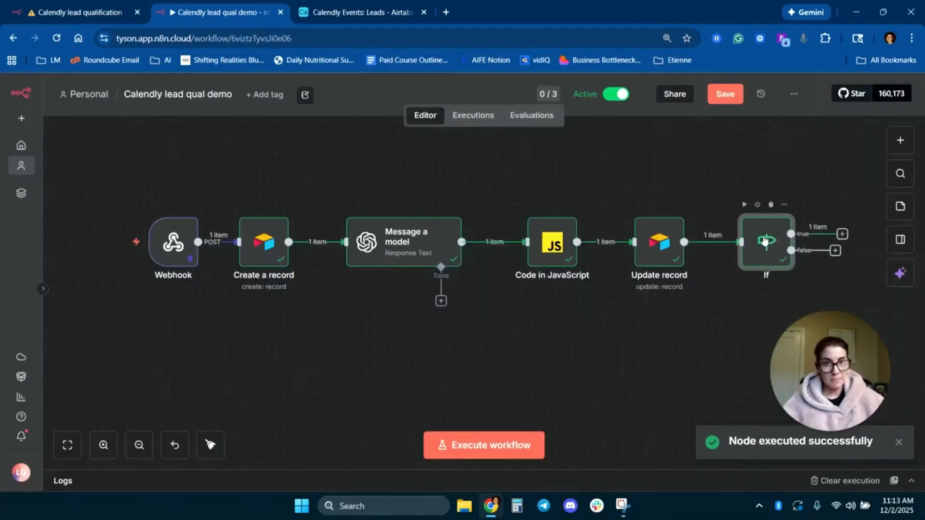
Move the If node to a second row below the Webhook node and save the workflow.
drag(767, 244, 164, 360)
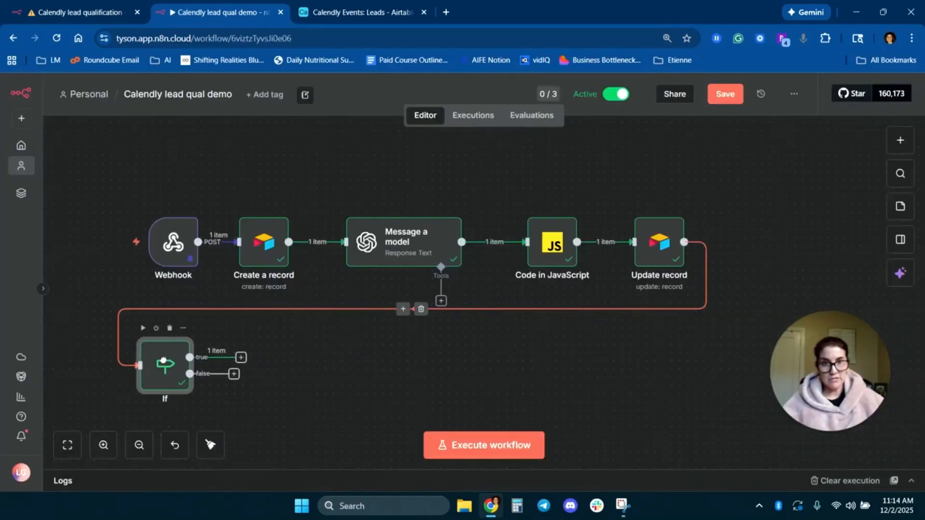
drag(821, 374, 837, 398)
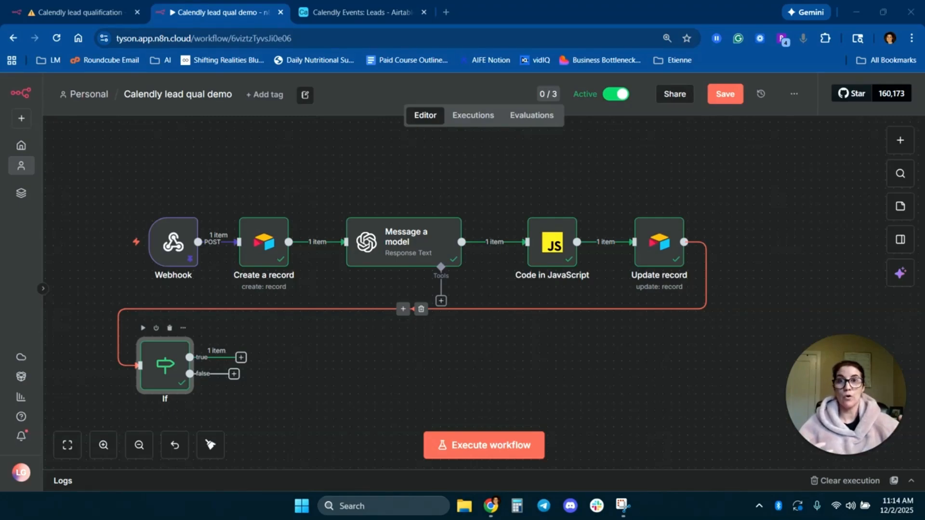
key(ctrl+s)
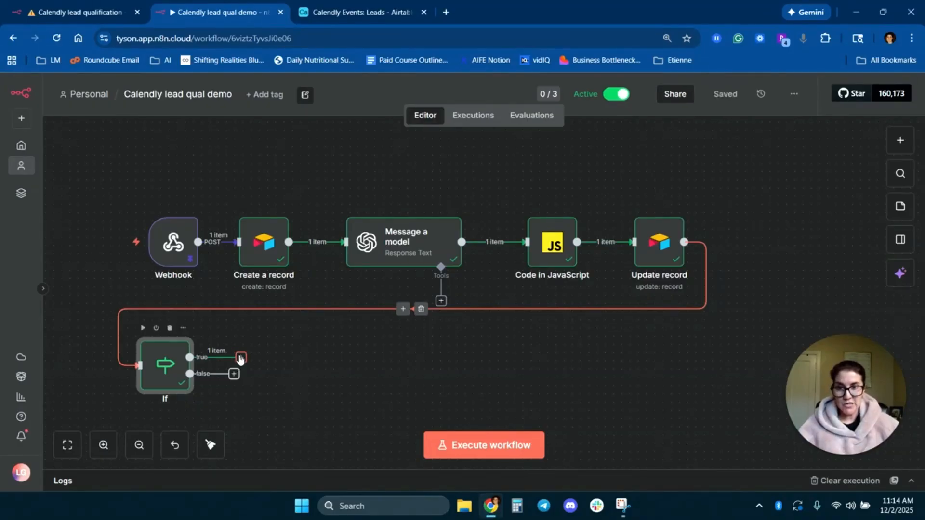
Add a Wait node to the If node's true branch and set it to resume At Specified Time.
click(241, 357)
text(wait)
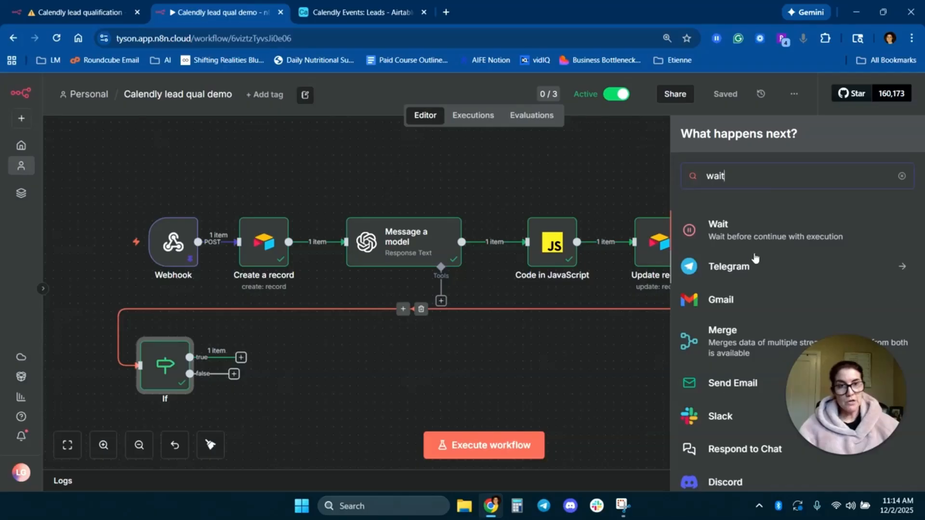
click(760, 235)
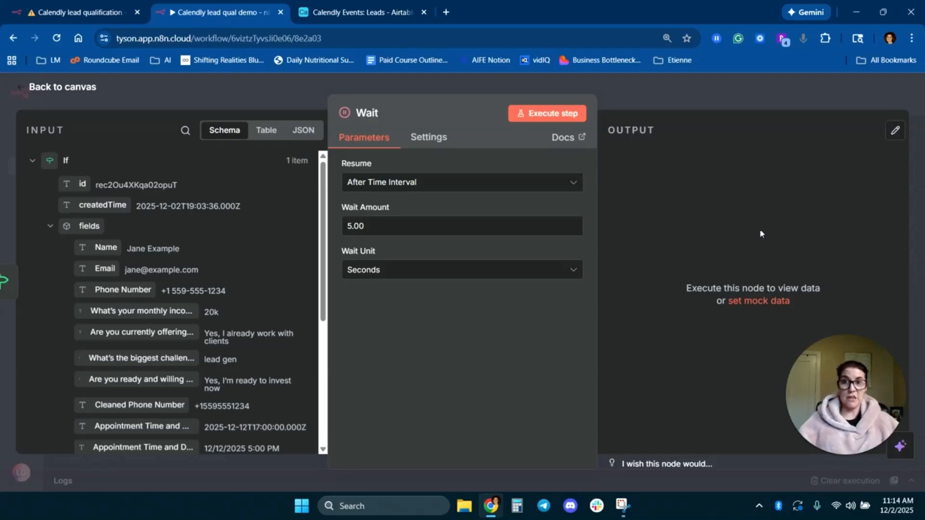
click(392, 182)
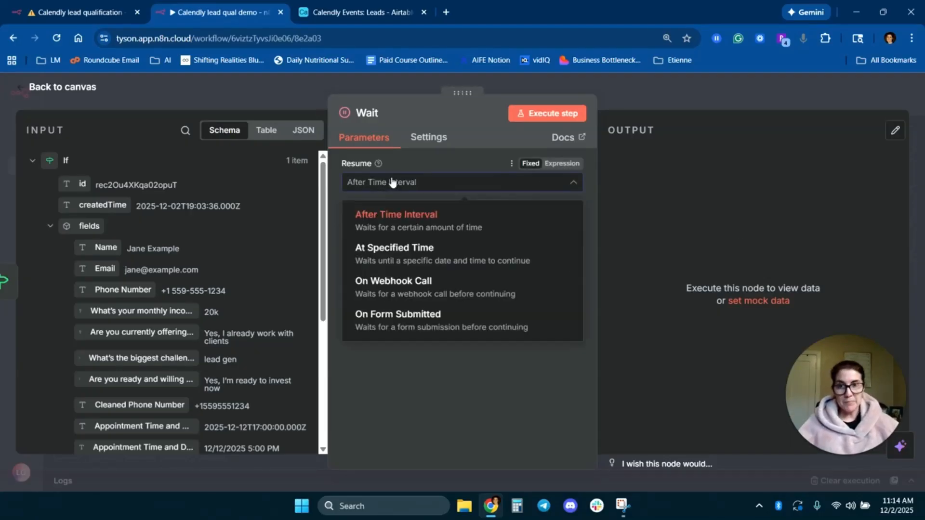
click(402, 259)
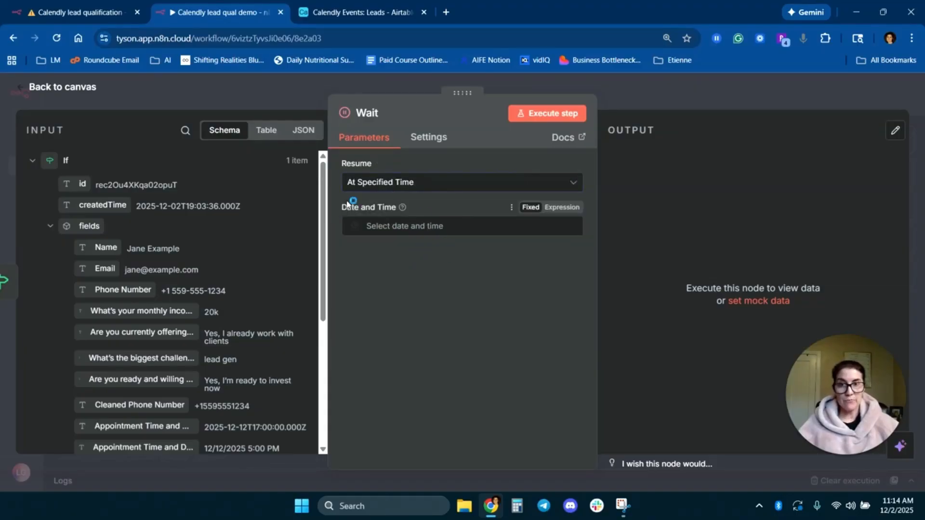
Set the Wait node's Date and Time to an expression 24 hours before the Webhook's scheduled_event.start_time in America/Los_Angeles, and return to the canvas.
click(566, 211)
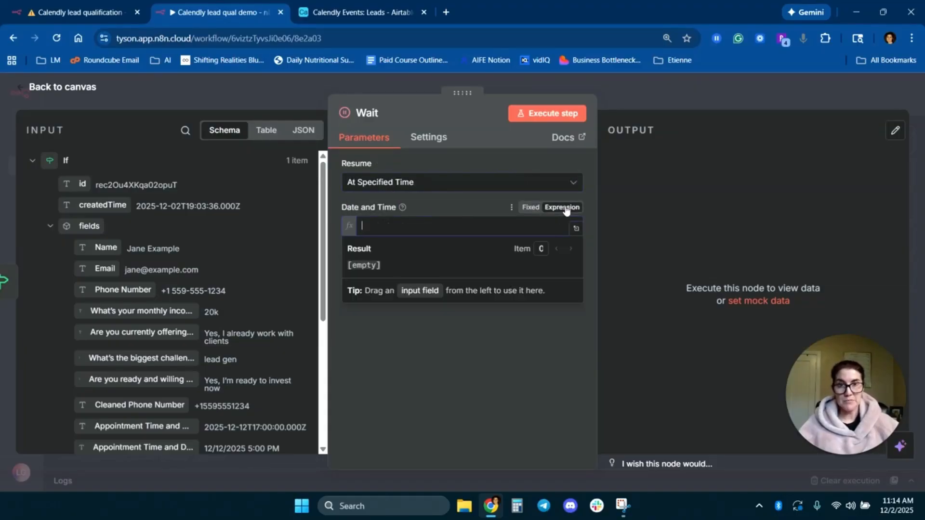
key(ctrl+v)
click(576, 286)
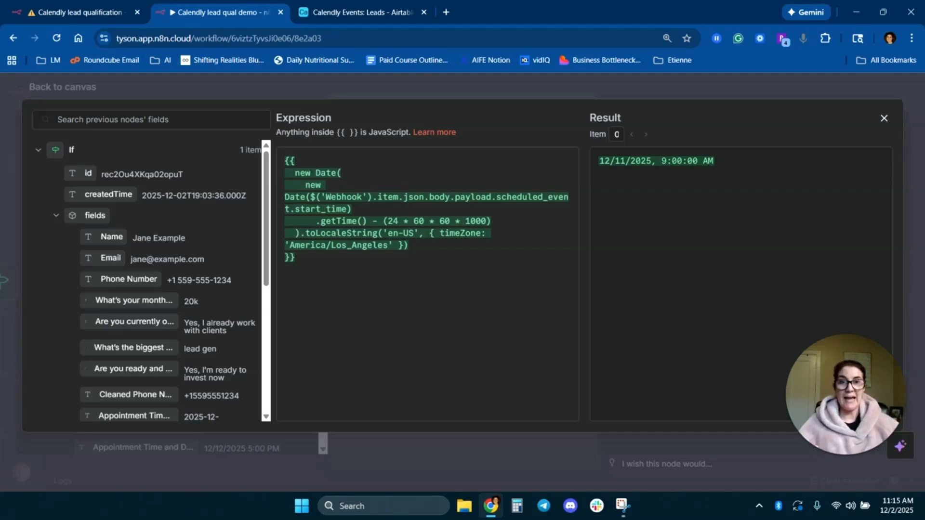
drag(383, 221, 492, 223)
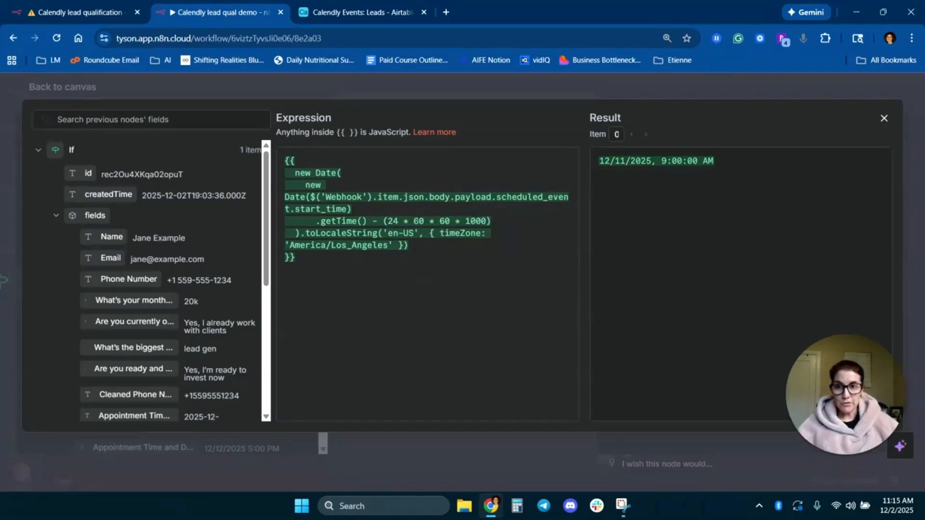
key(ctrl+a)
click(295, 257)
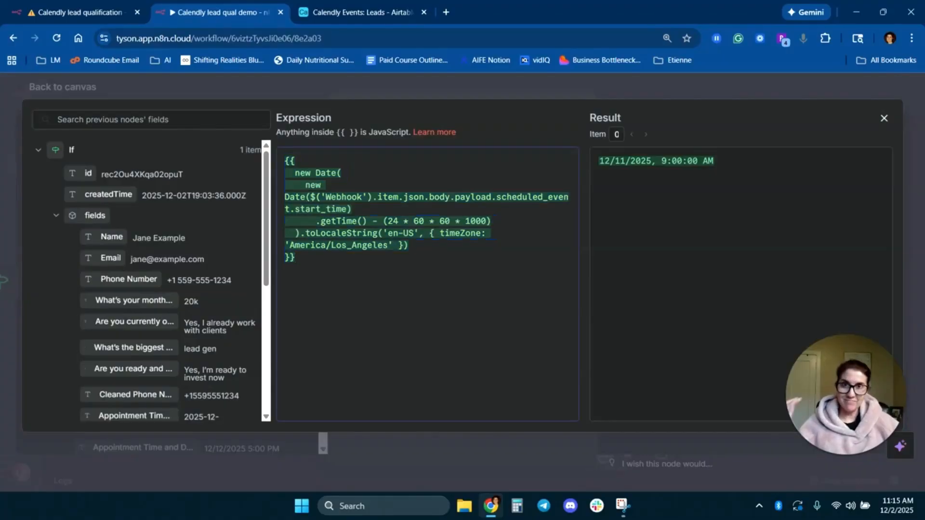
scroll(144, 279, down, 2)
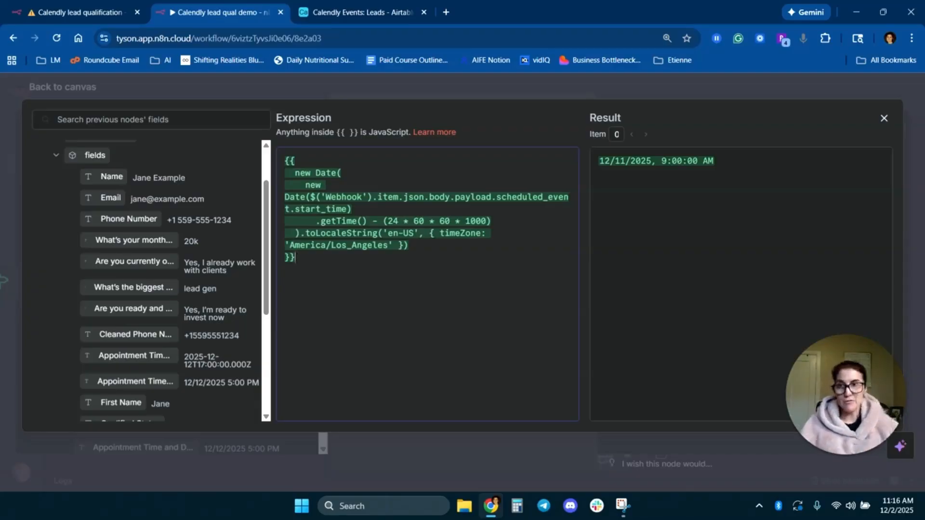
click(64, 88)
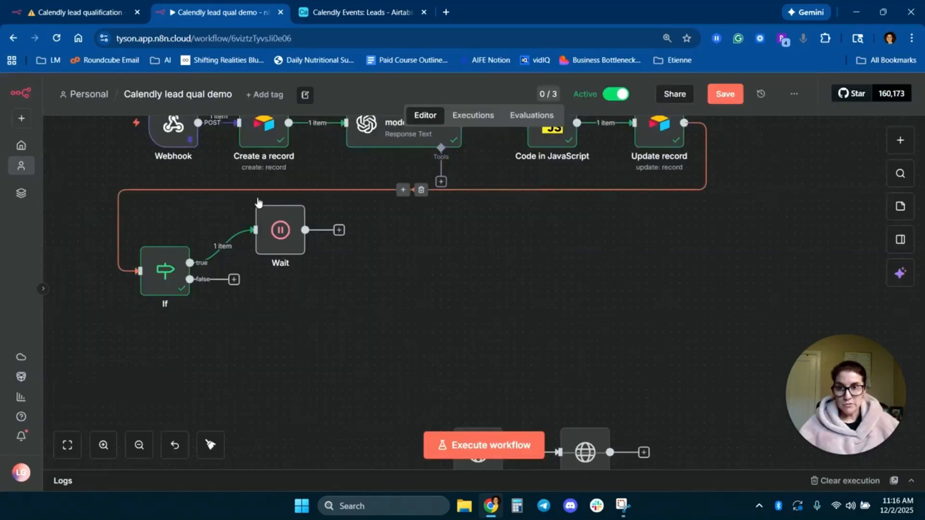
Add a Twilio Send an SMS/MMS/WhatsApp message node after the Wait node and return to the canvas.
click(339, 231)
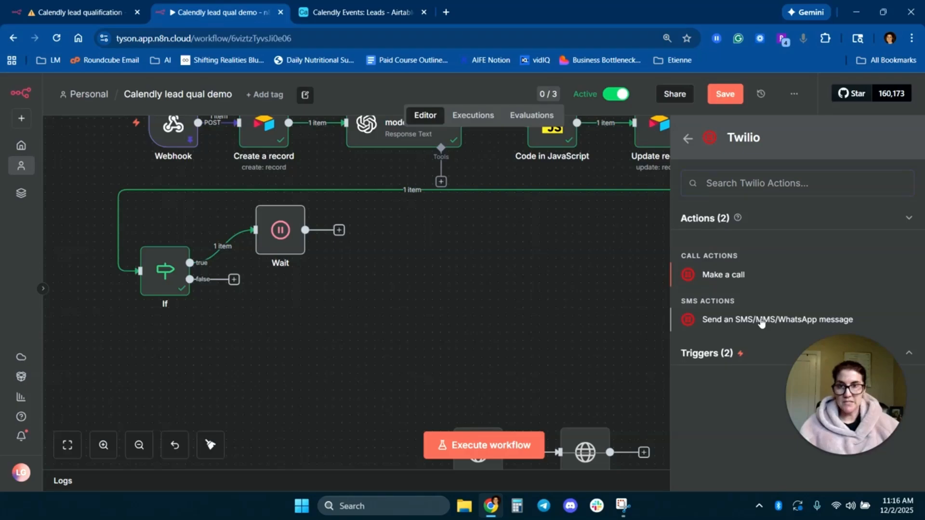
click(760, 323)
key(Escape)
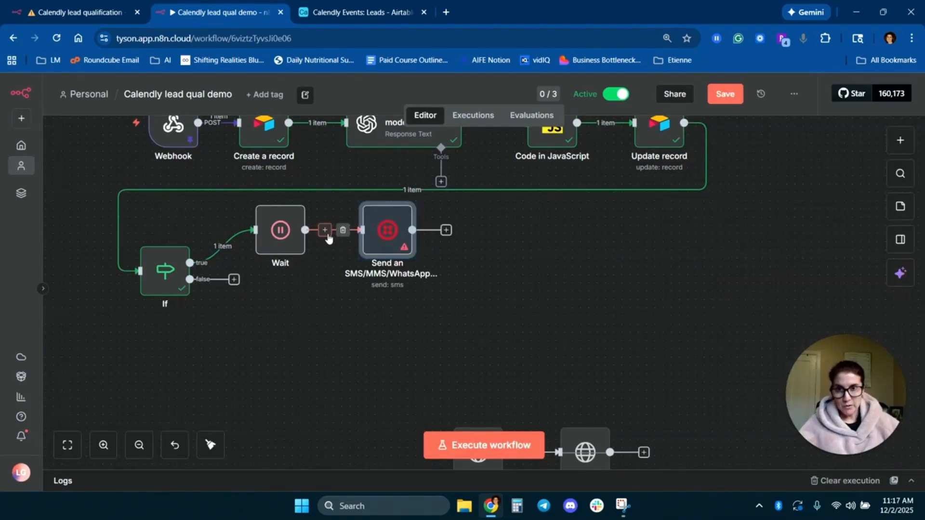
Disconnect the Wait node, park it below the If node, and connect the If node's true output directly to the Twilio node.
click(343, 230)
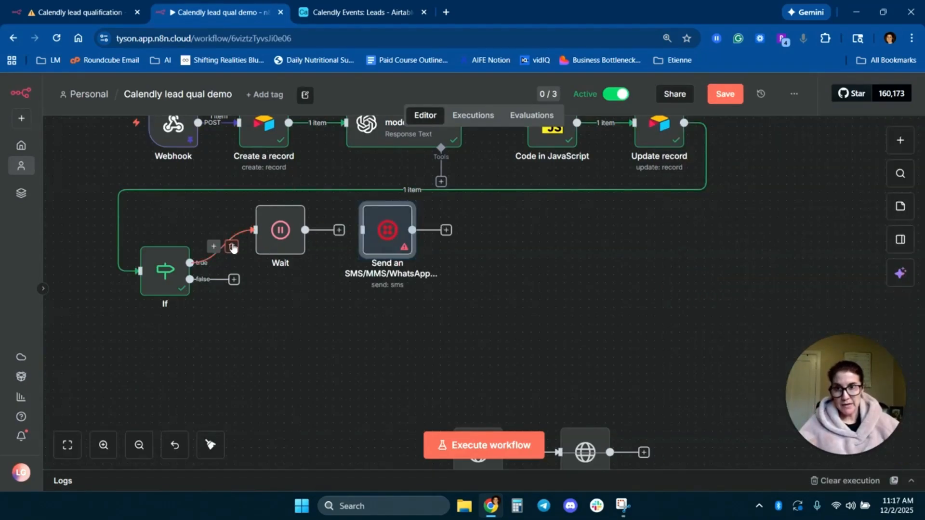
click(232, 248)
drag(280, 230, 89, 379)
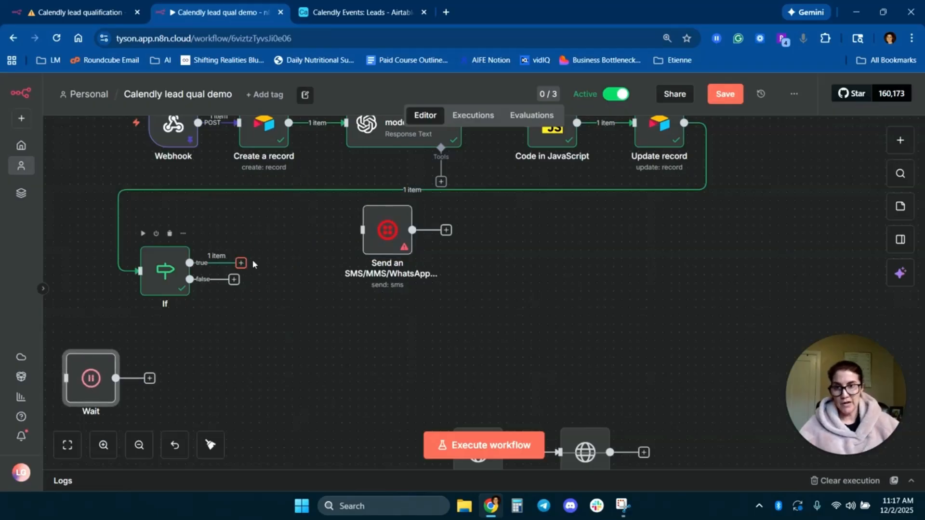
drag(243, 263, 285, 244)
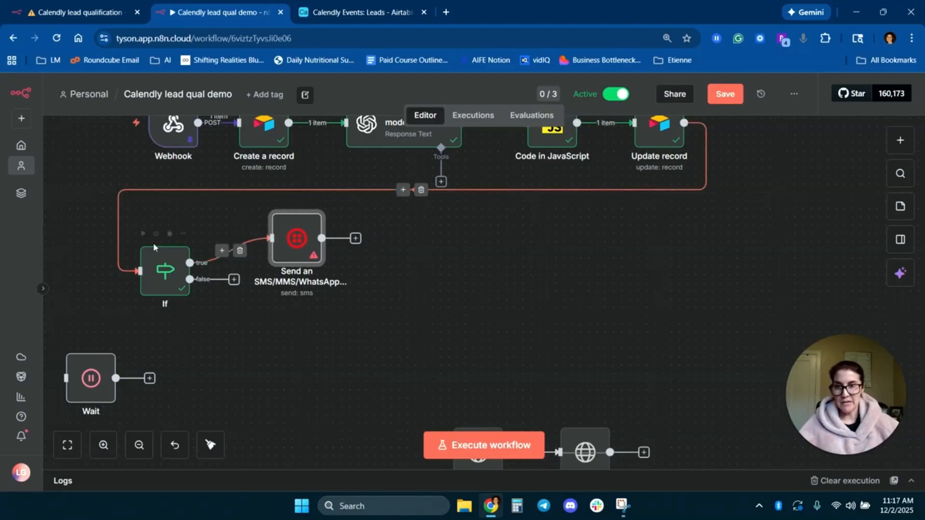
Map the Twilio node's To field to Cleaned Phone Number from the If node's output.
double_click(299, 239)
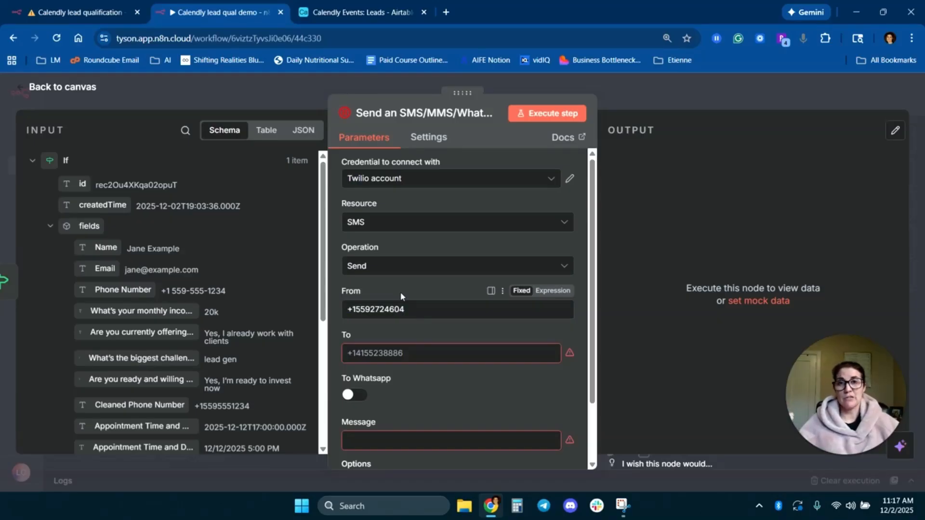
scroll(400, 292, down, 2)
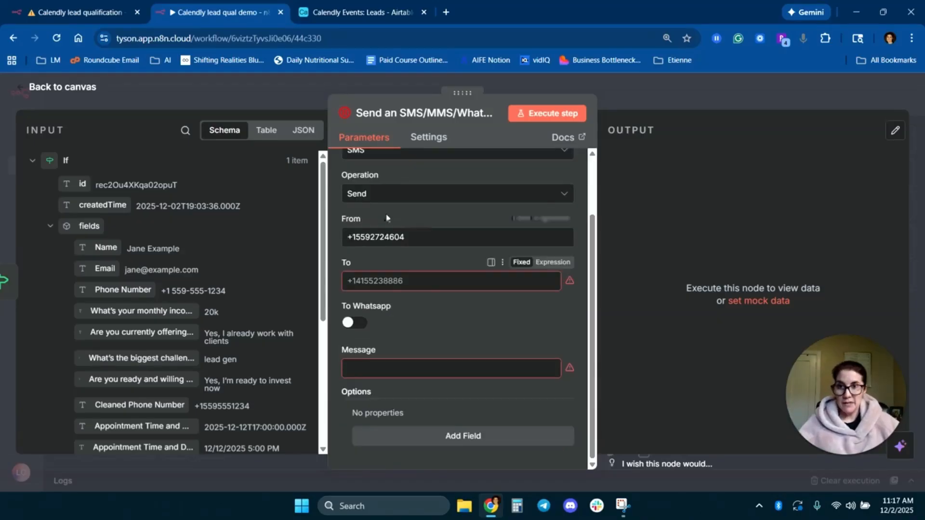
scroll(108, 225, down, 4)
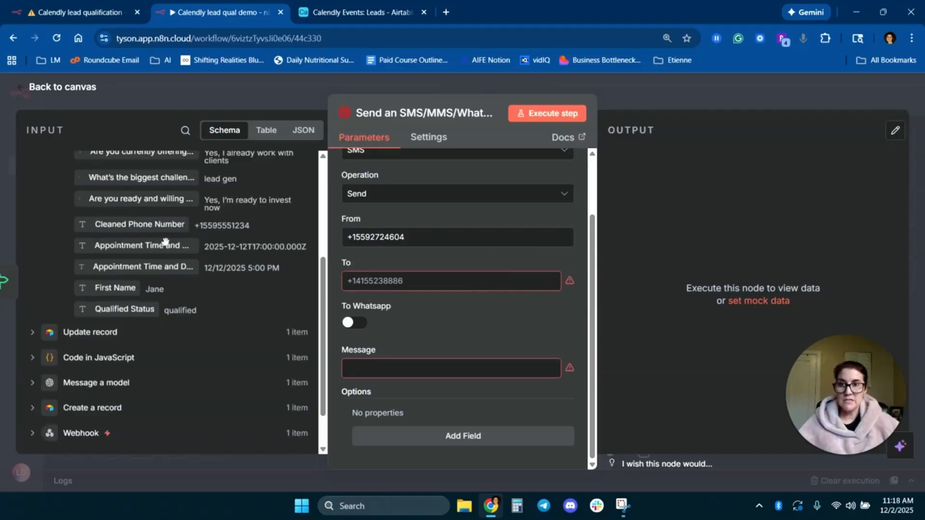
drag(108, 223, 382, 279)
scroll(239, 325, up, 3)
scroll(239, 325, up, 1)
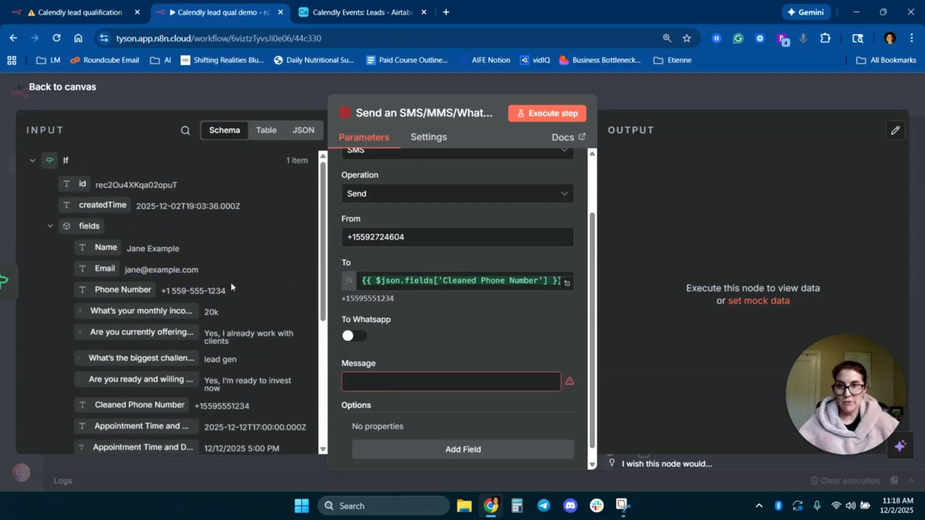
scroll(273, 321, down, 1)
drag(225, 231, 161, 231)
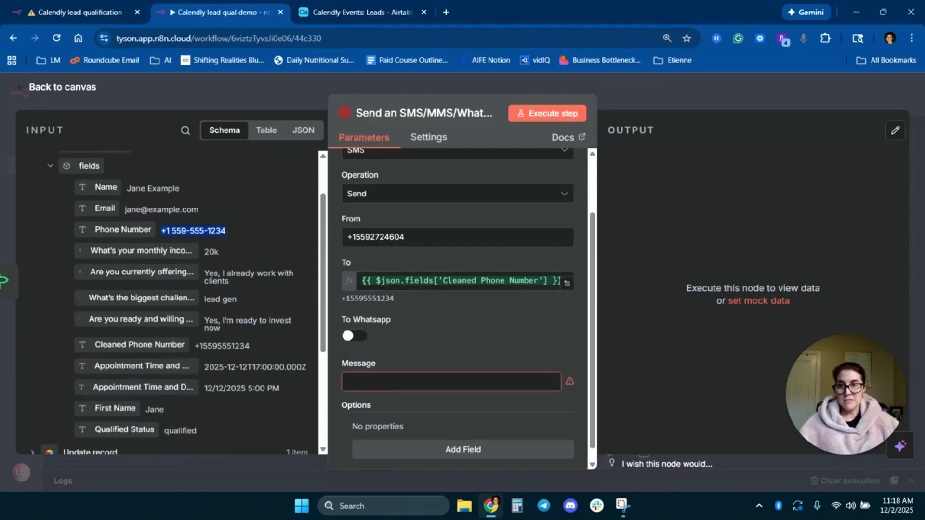
click(186, 229)
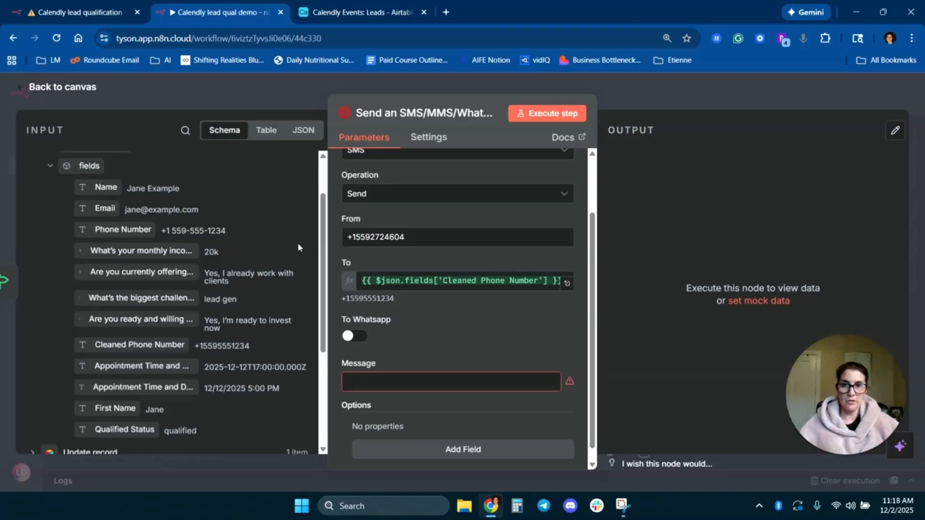
Write an SMS greeting the lead by Update record's First Name and asking them to check out the video at example.com before tomorrow's call.
click(450, 382)
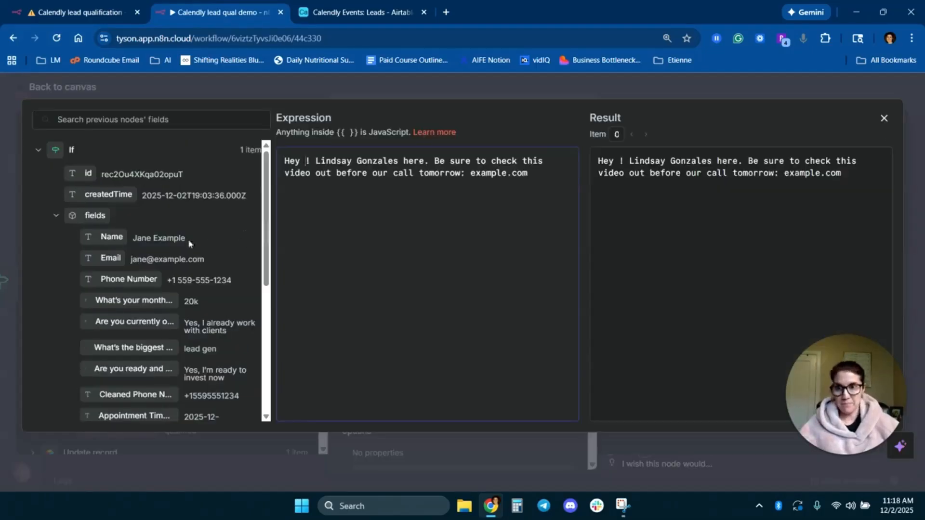
scroll(177, 266, down, 4)
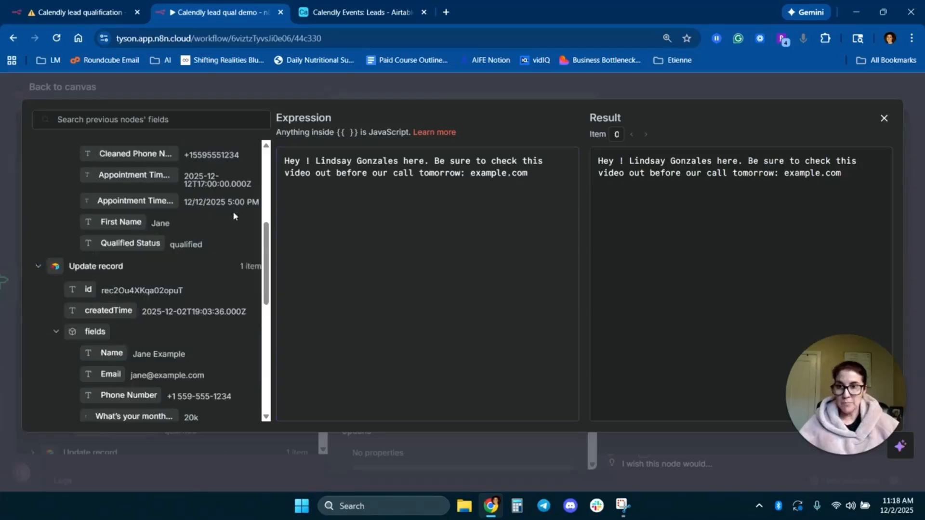
scroll(232, 214, down, 6)
drag(120, 279, 303, 162)
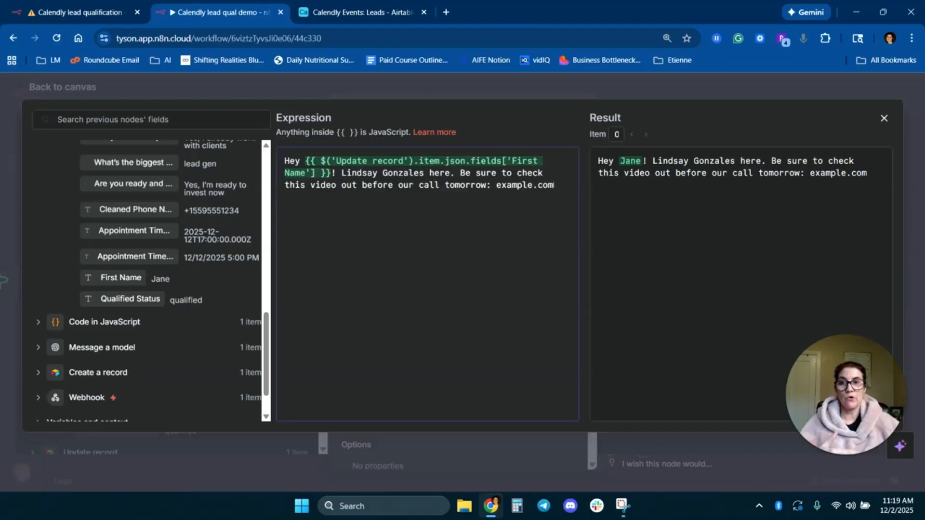
drag(492, 185, 553, 185)
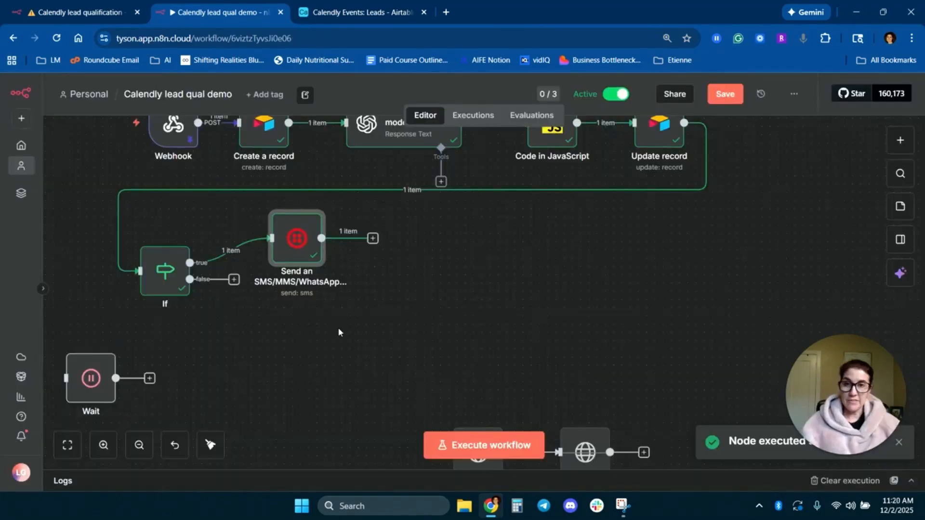
Add a Send Email node with the Send an Email action after the Twilio node.
click(373, 238)
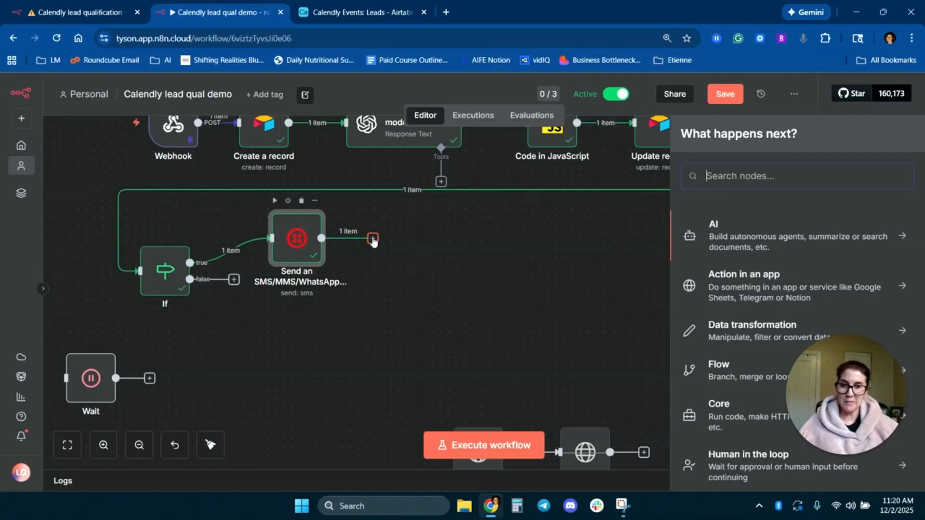
text(sen)
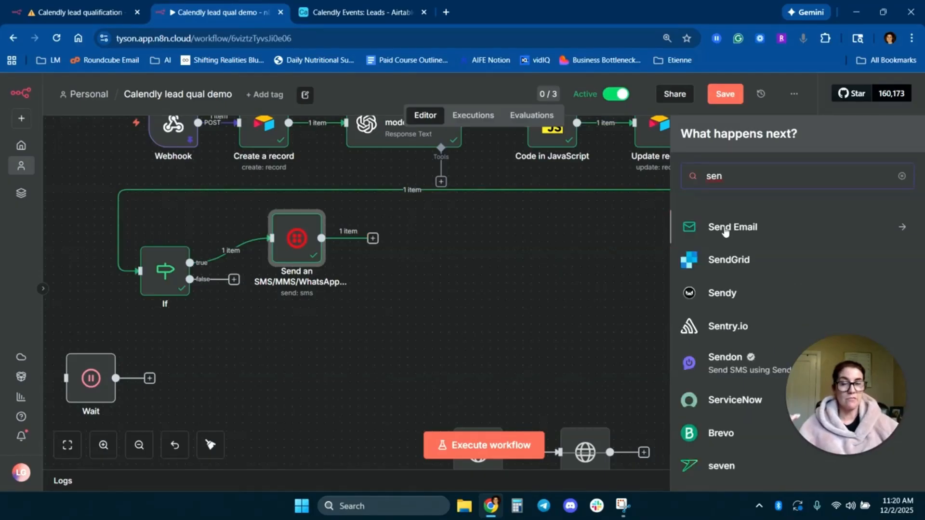
click(725, 232)
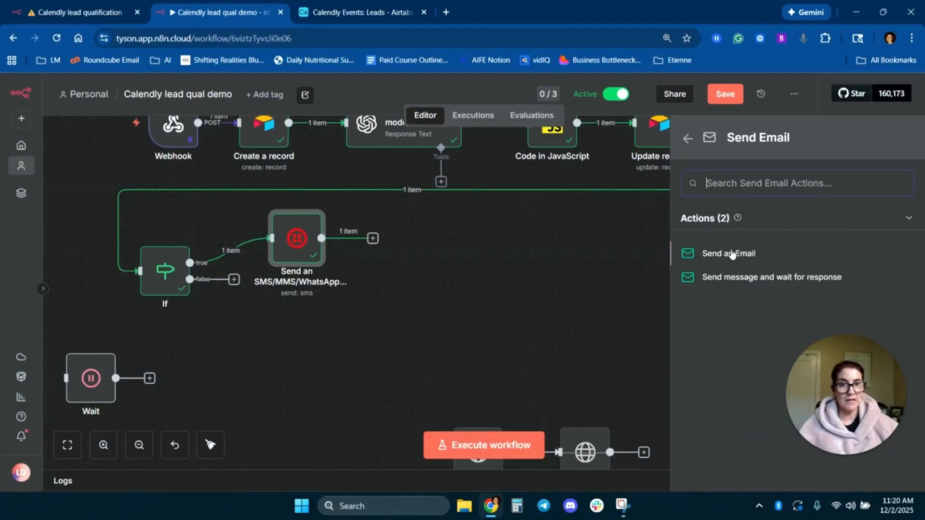
click(731, 253)
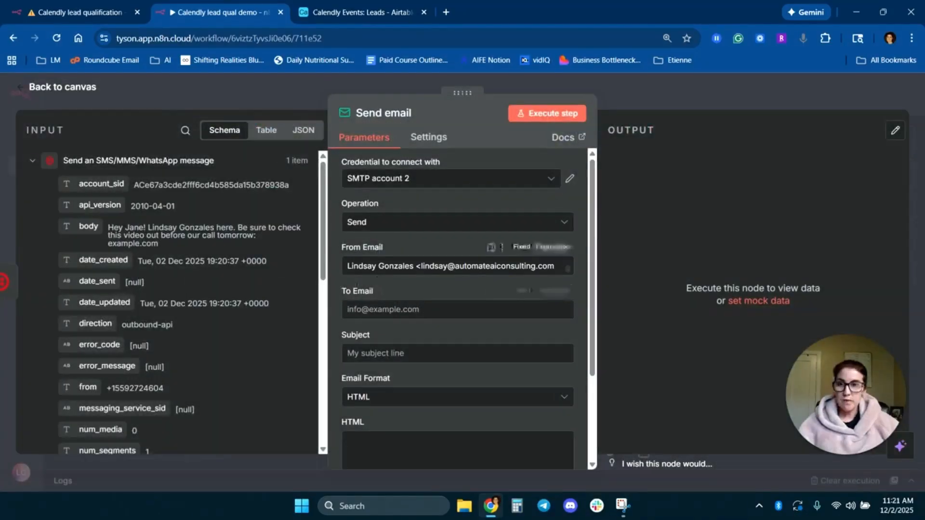
Review the sender's name and address in From Email and map To Email to Email from the Update record node.
drag(347, 266, 413, 266)
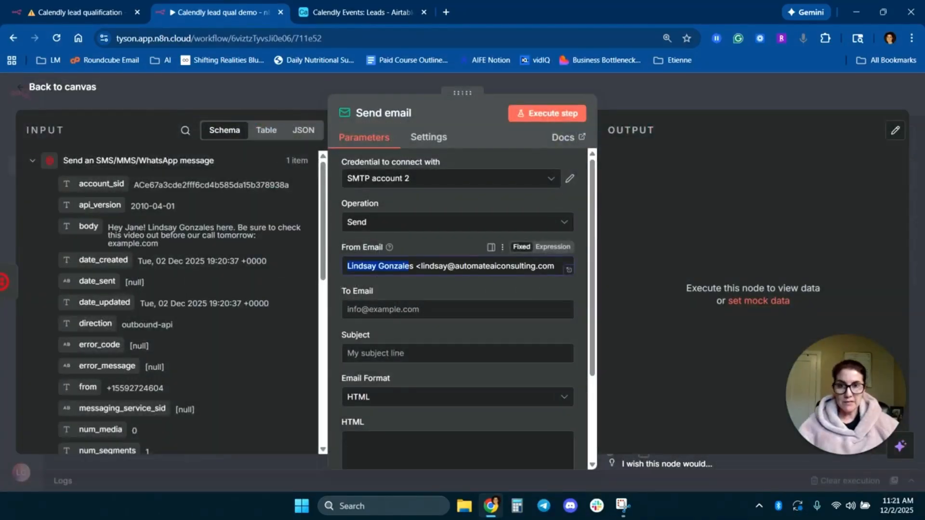
click(416, 266)
drag(490, 266, 556, 269)
click(484, 286)
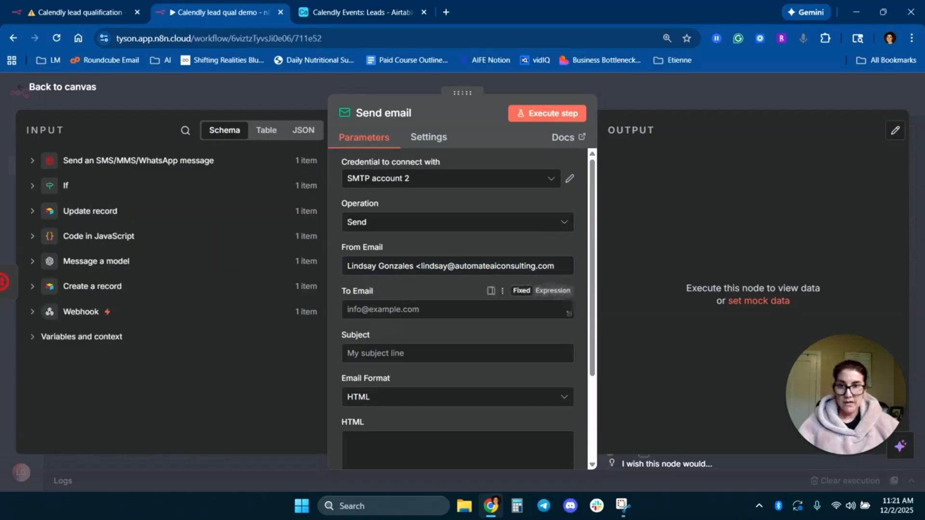
click(33, 212)
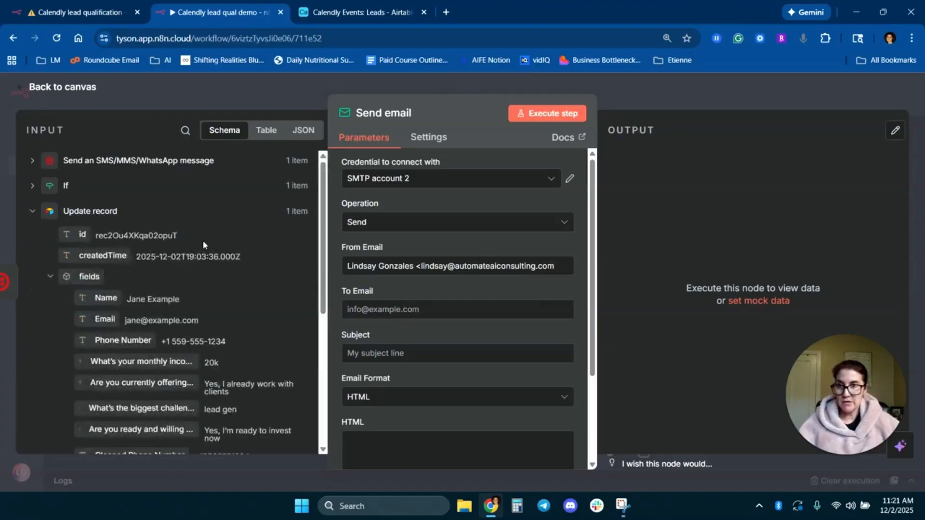
drag(83, 318, 376, 310)
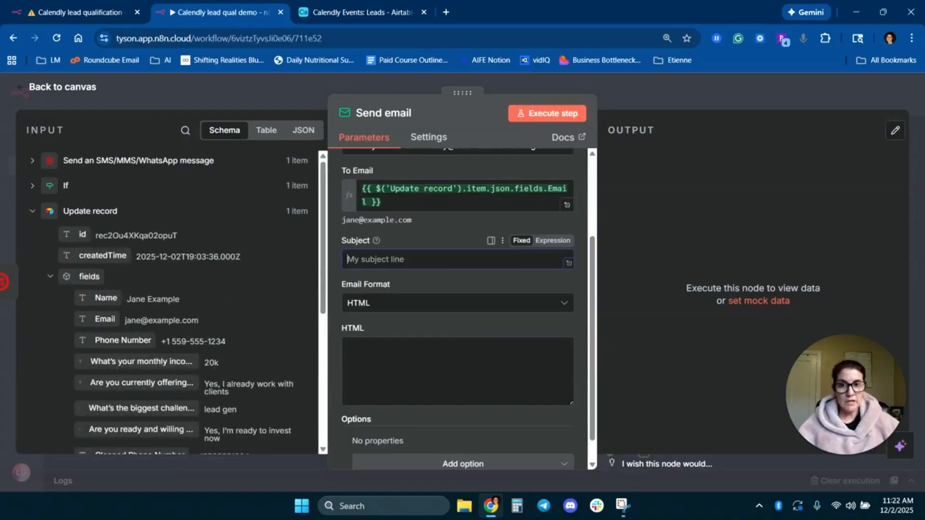
Set the email subject to "Hey", Update record's First Name, and ", watch this before our call tomorrow".
text(Hey)
scroll(168, 289, down, 4)
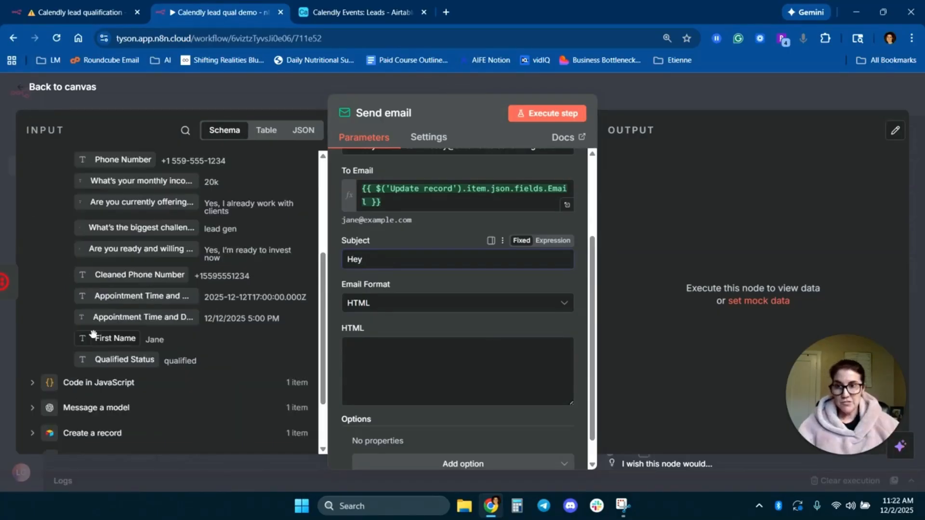
drag(115, 338, 407, 262)
text(, watch this before our)
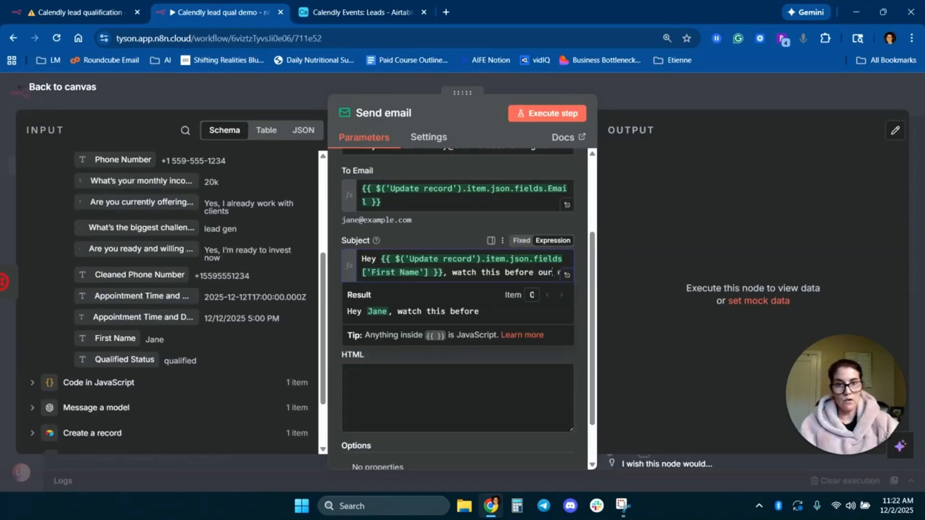
text( call tomorrow)
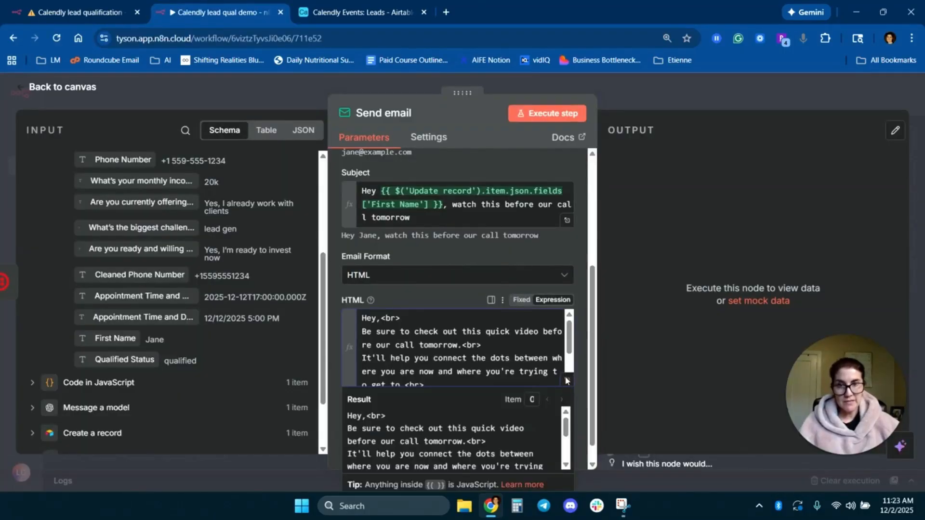
Expand the HTML body's expression editor and insert Update record's First Name after "Hey" in the greeting.
click(567, 381)
click(38, 152)
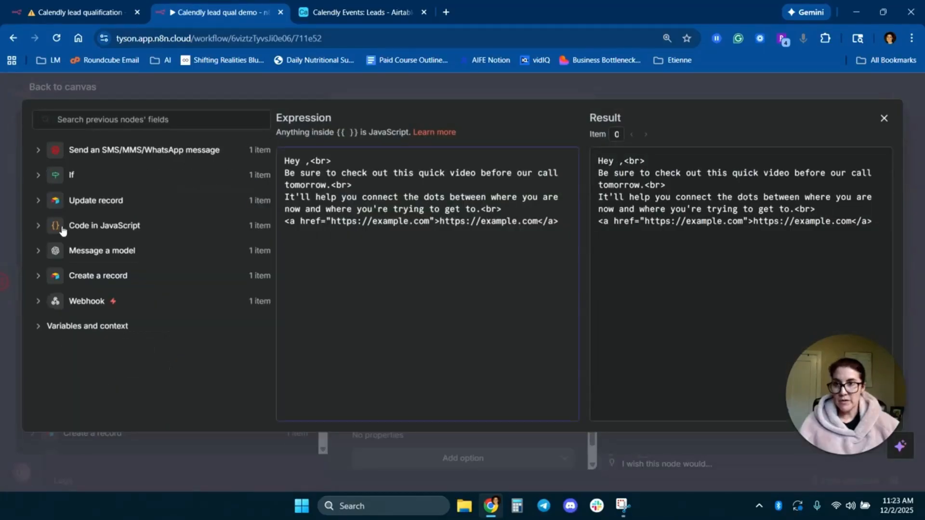
click(38, 200)
scroll(100, 273, down, 5)
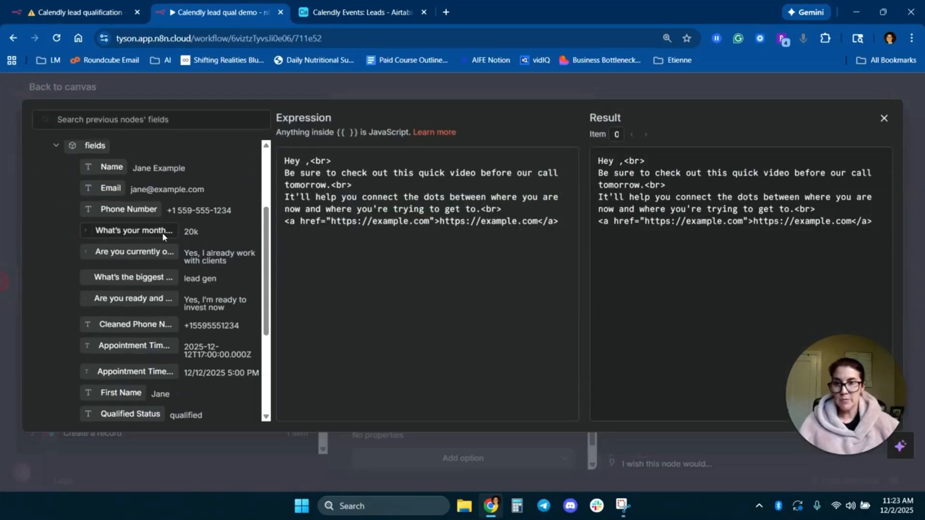
drag(101, 273, 304, 161)
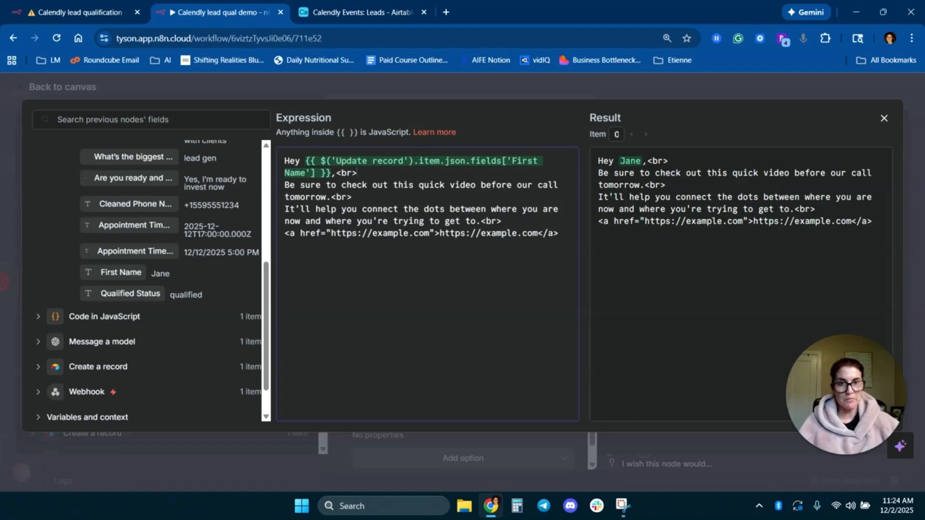
Add <br> line breaks below the link and a "Thanks," sign-off with the sender's first name, and return to the canvas.
drag(872, 222, 599, 161)
click(723, 270)
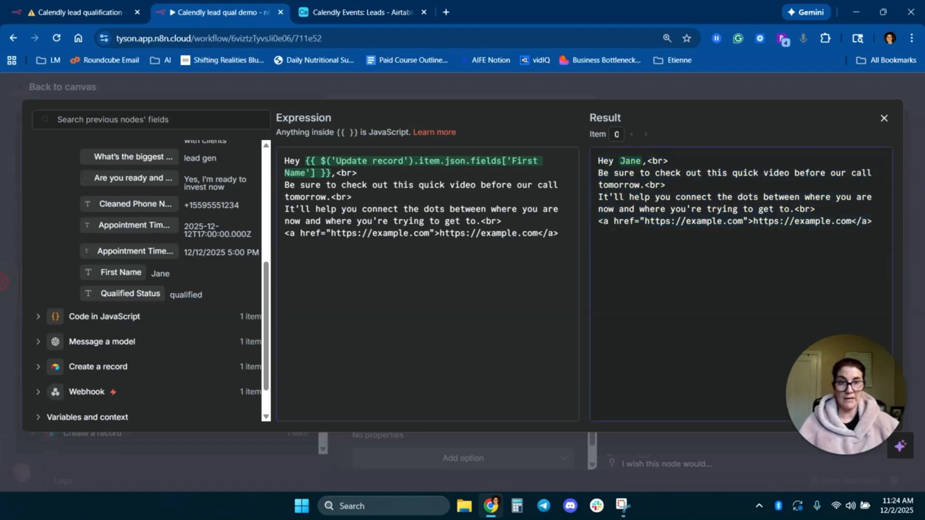
text(Thanks, Lindsay)
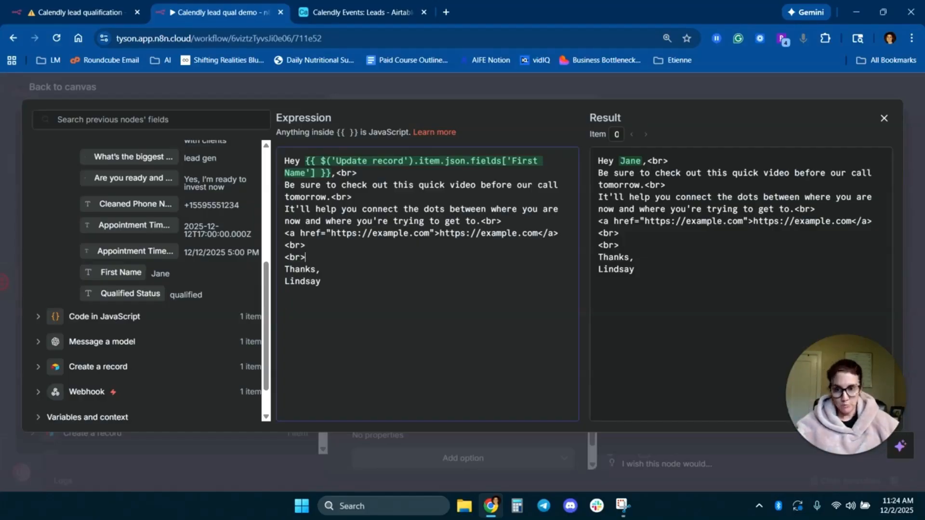
drag(310, 233, 559, 243)
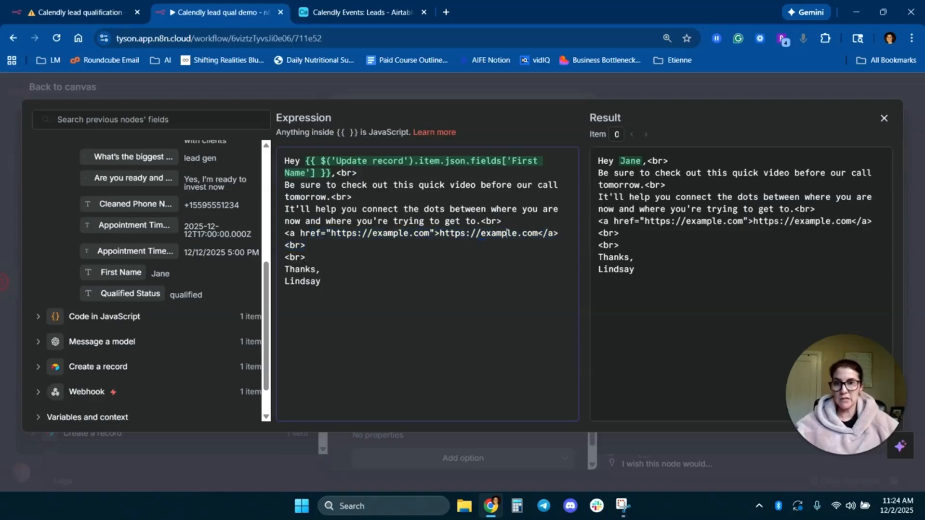
click(289, 85)
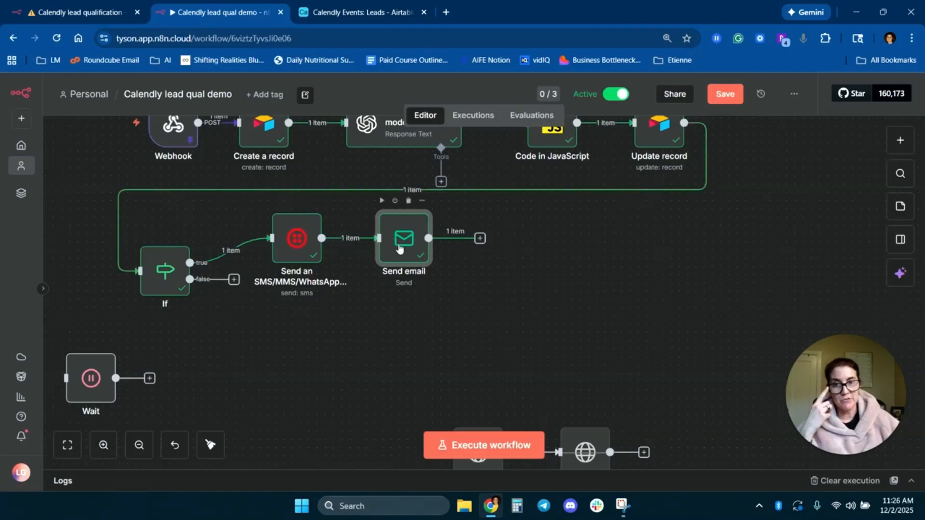
Open the received test email in Gmail and check its body, link, sign-off, sender name and n8n attribution line.
click(446, 13)
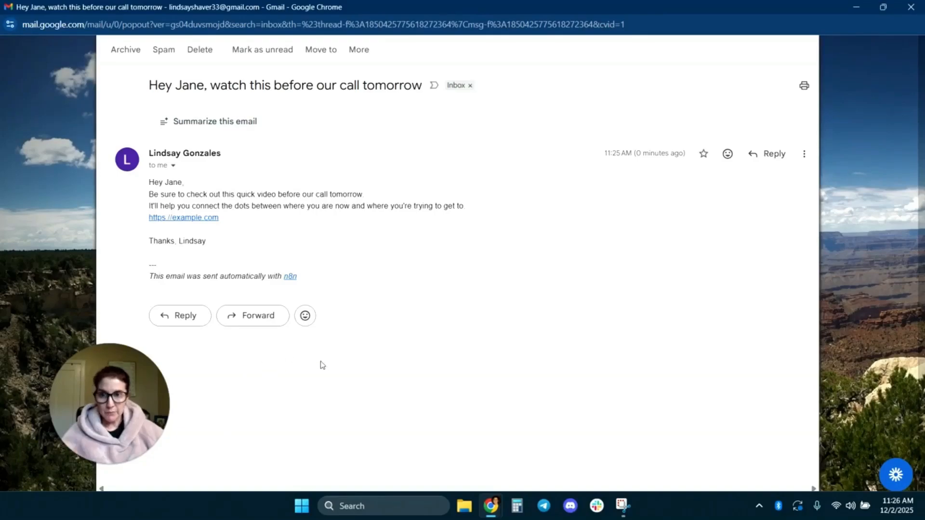
drag(316, 278, 139, 284)
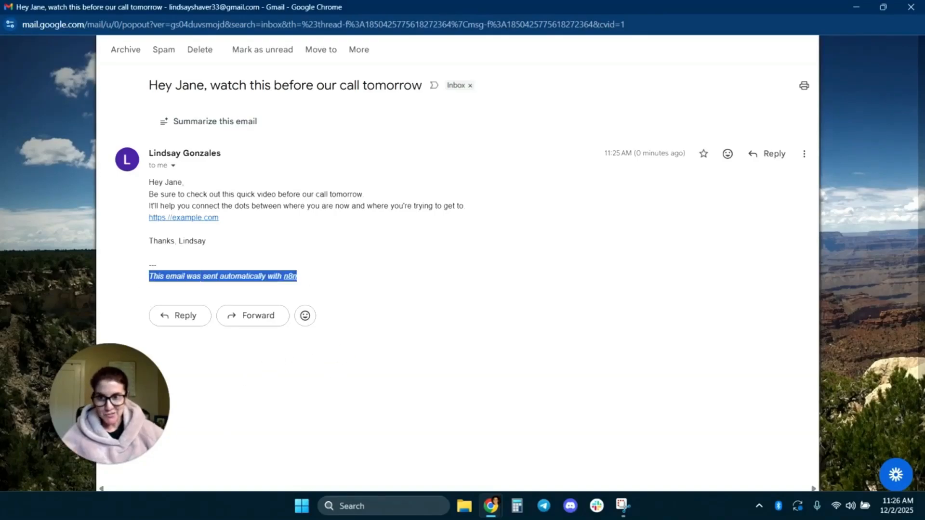
click(236, 286)
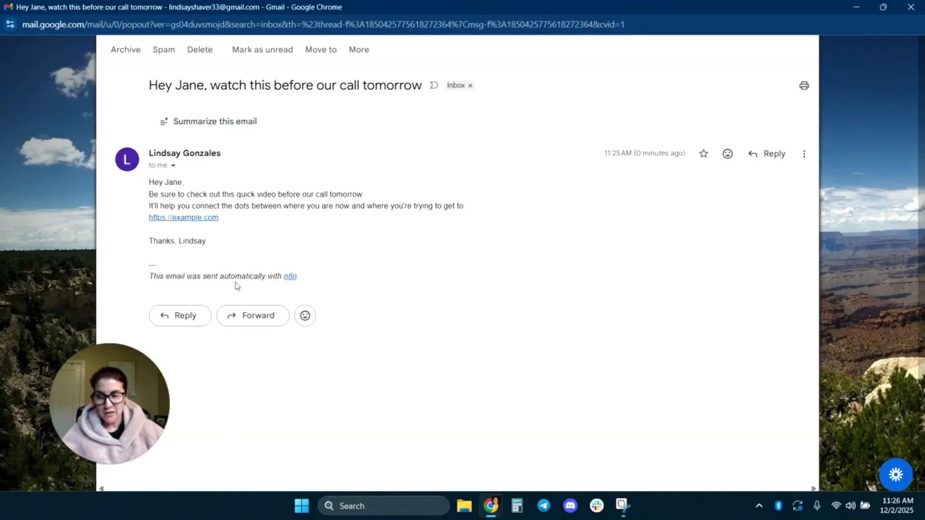
drag(179, 242, 212, 243)
click(210, 245)
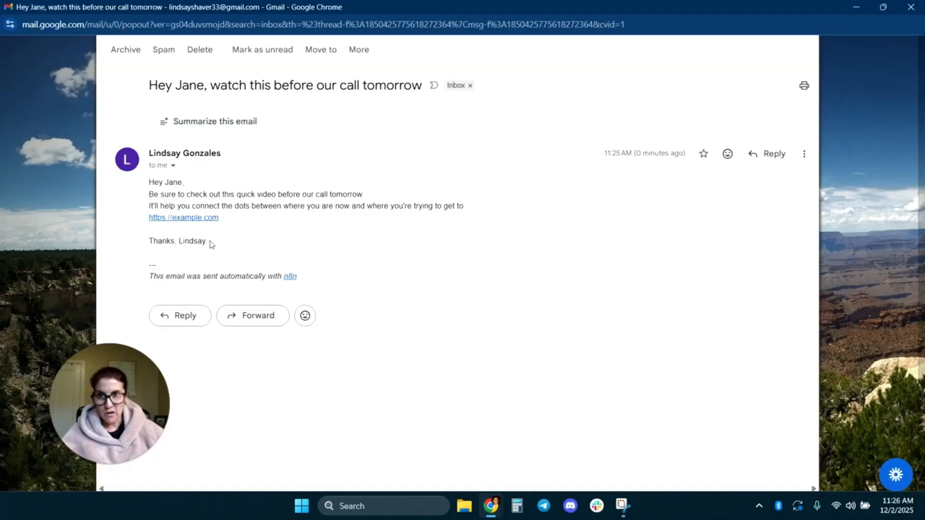
drag(147, 189, 340, 207)
click(340, 207)
drag(240, 233, 144, 187)
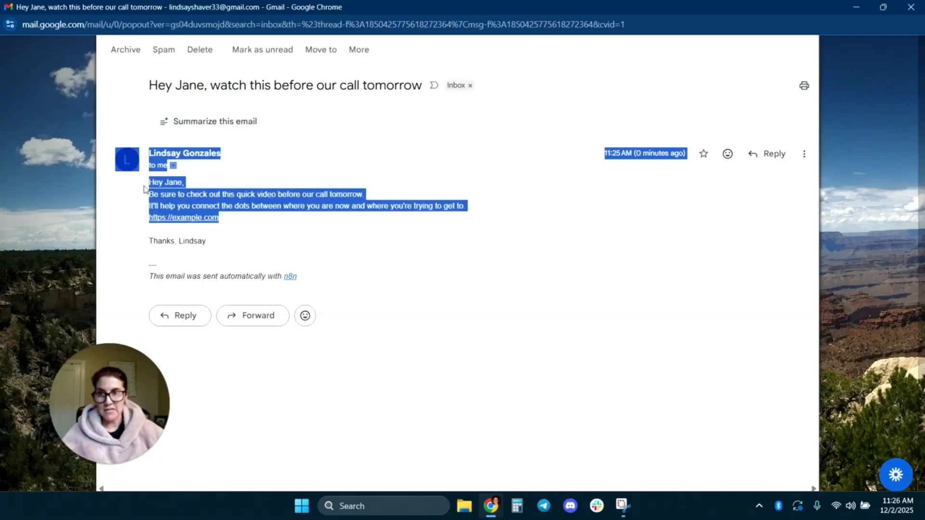
click(270, 217)
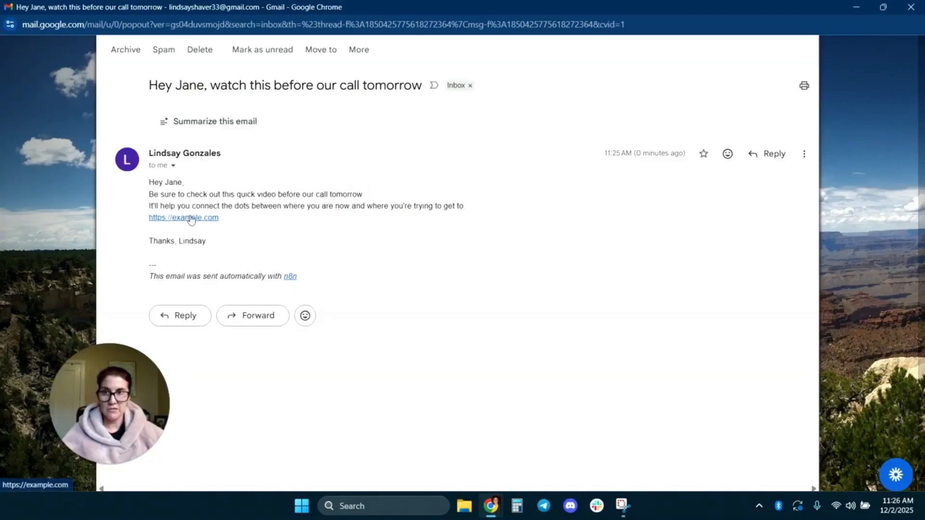
double_click(212, 153)
drag(212, 153, 147, 153)
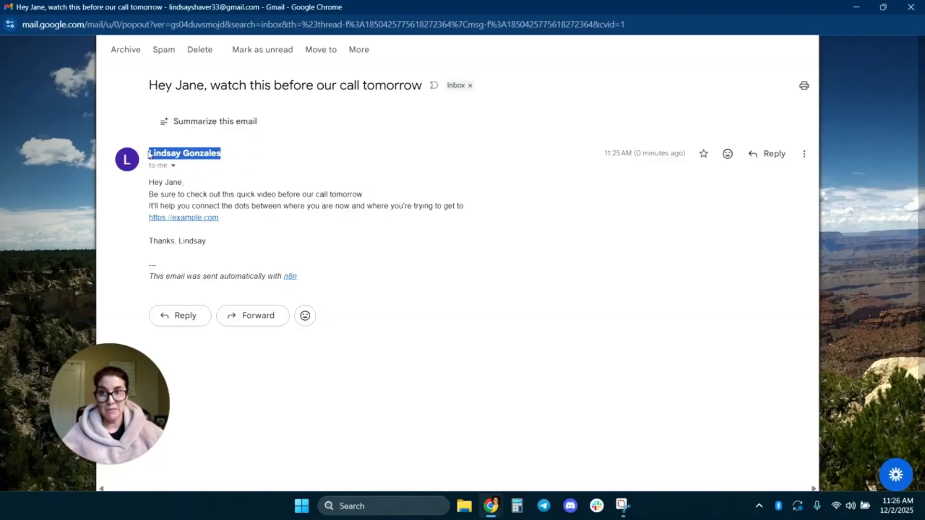
click(244, 230)
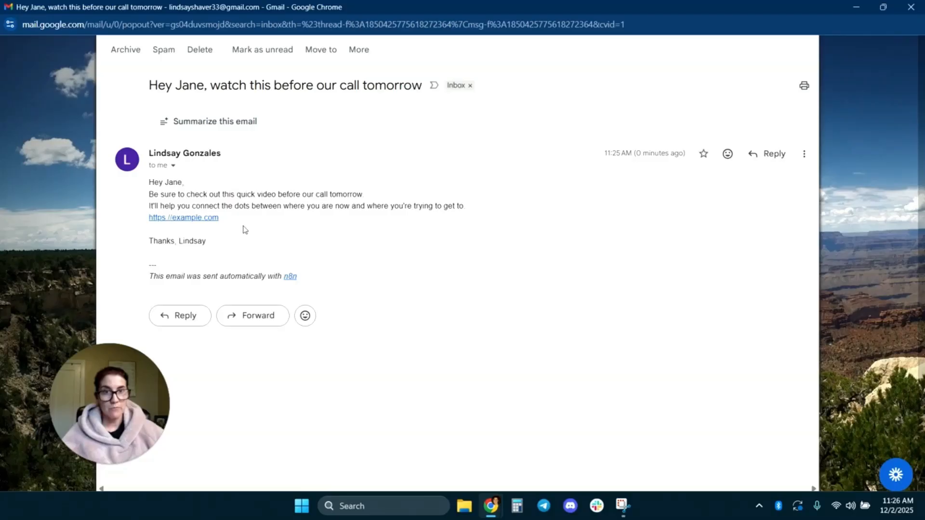
click(910, 6)
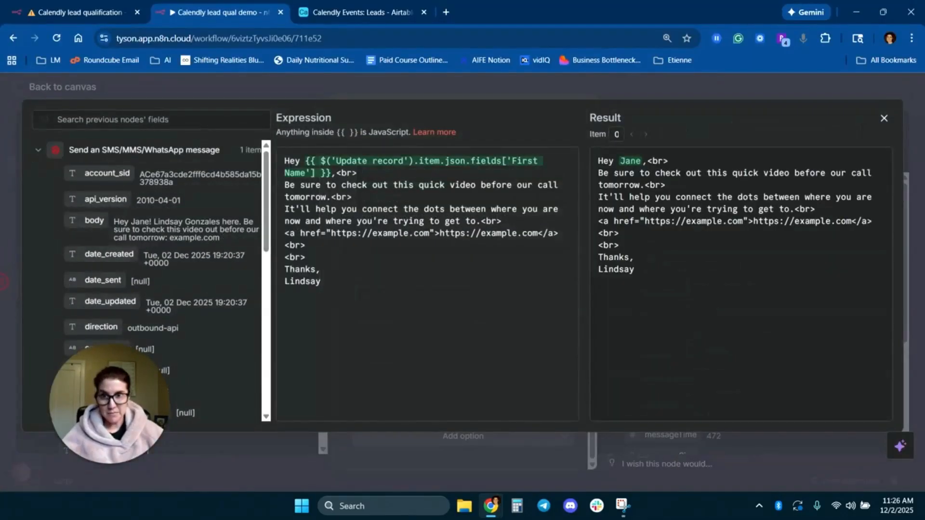
Add a <br> after "Thanks," and an extra <br> after the greeting and the first sentence of the HTML body.
key(Down)
key(End)
text(<br>)
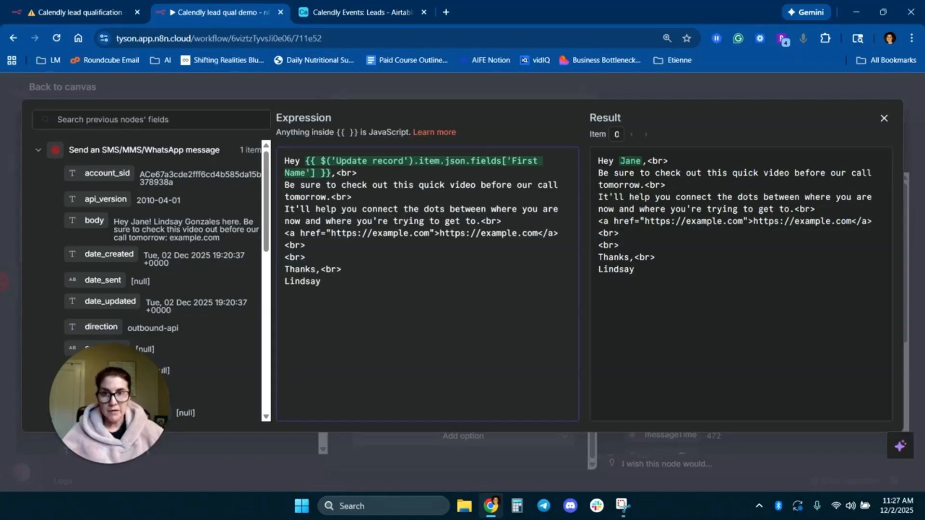
click(357, 173)
text(<br>)
click(352, 196)
text(<br>)
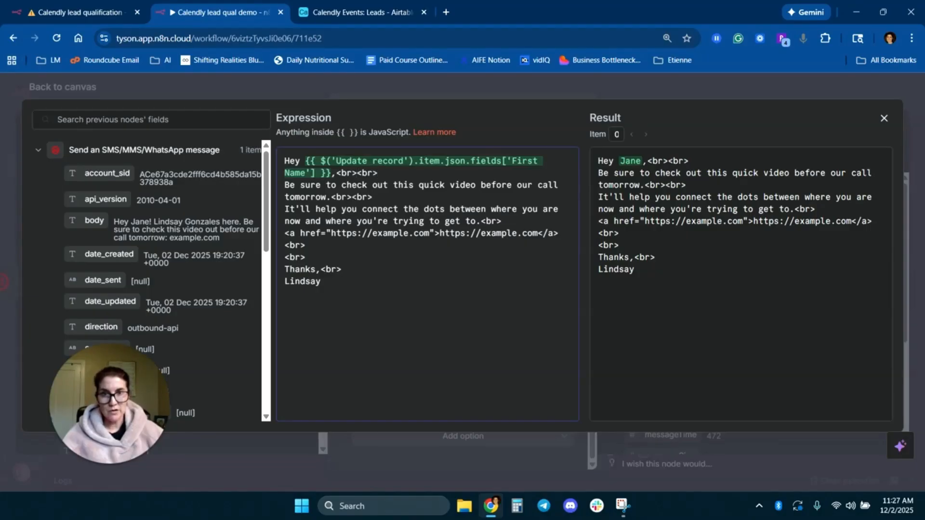
key(Escape)
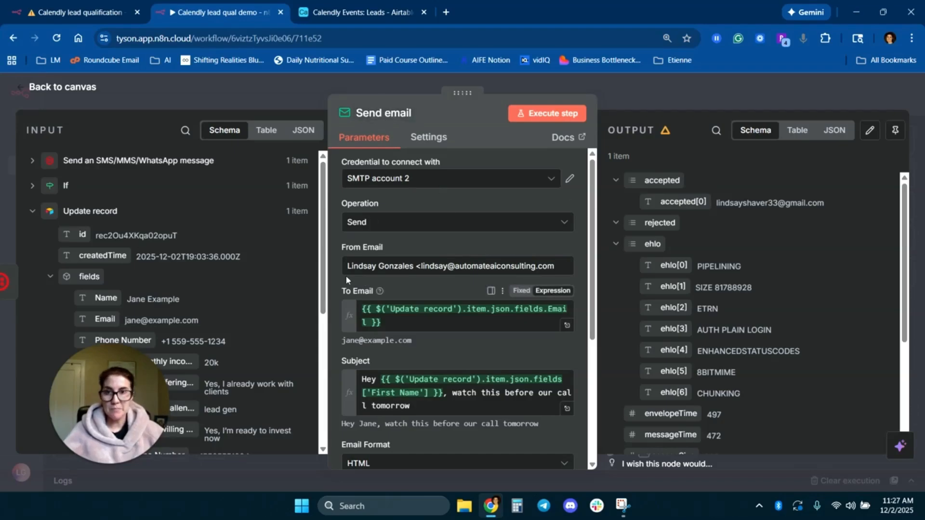
Review the sender name and bracketed address format in the Send email node's From Email field.
drag(347, 266, 415, 266)
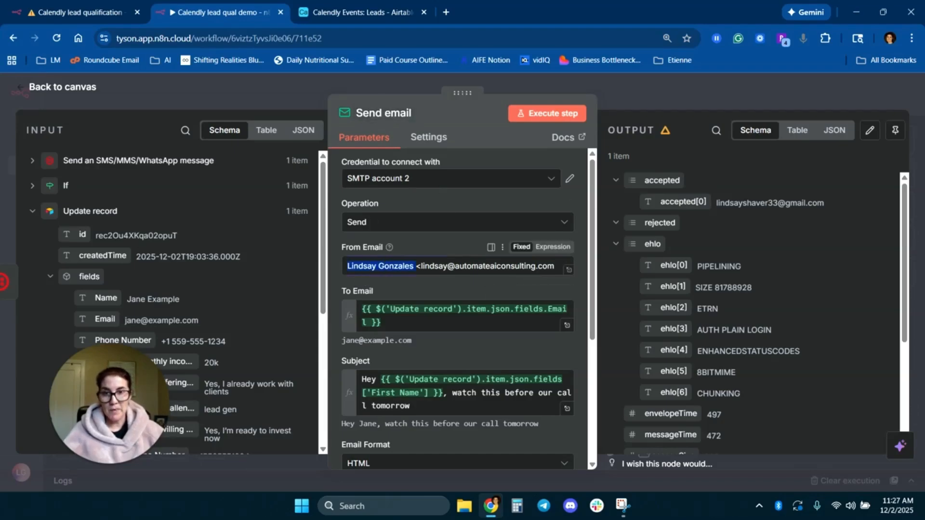
click(378, 266)
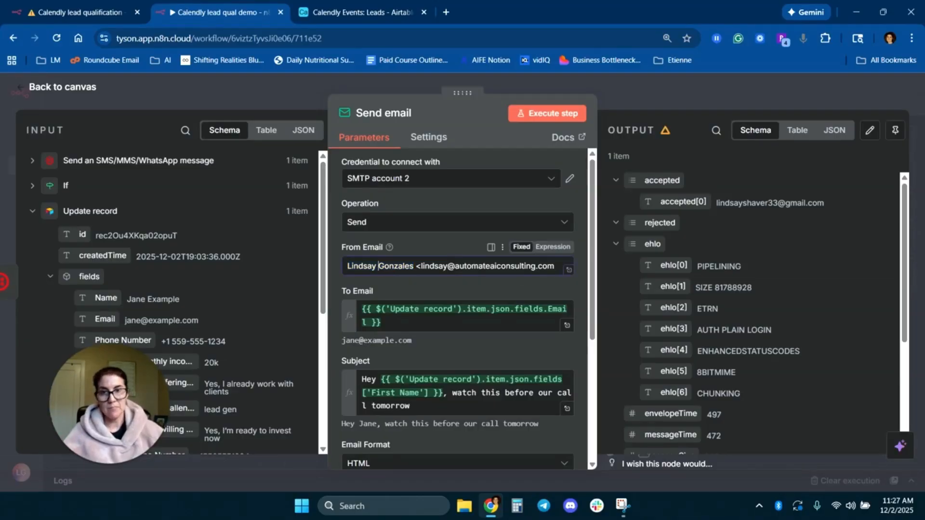
drag(415, 266, 577, 266)
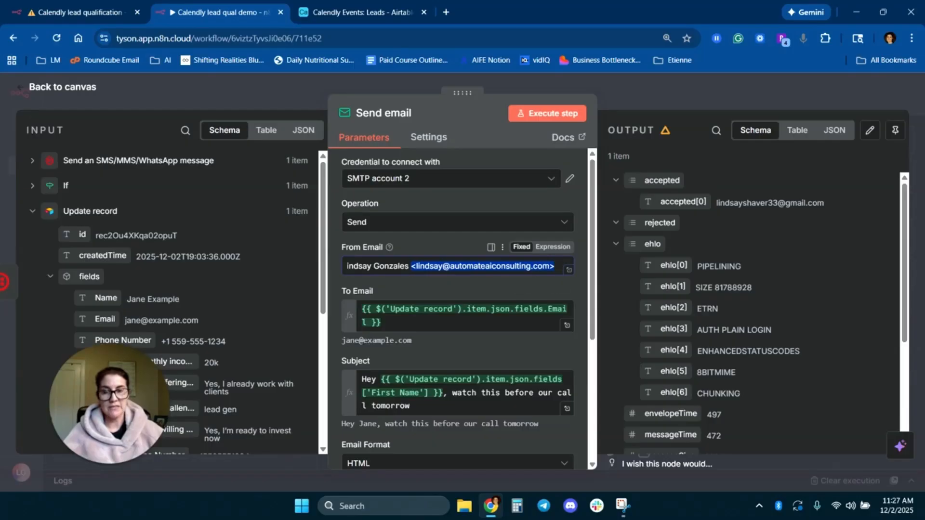
click(456, 266)
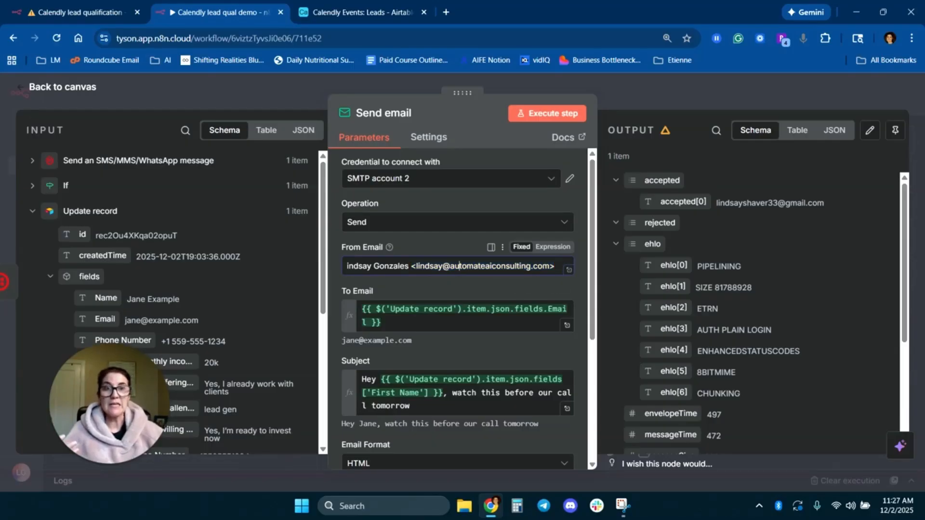
click(79, 86)
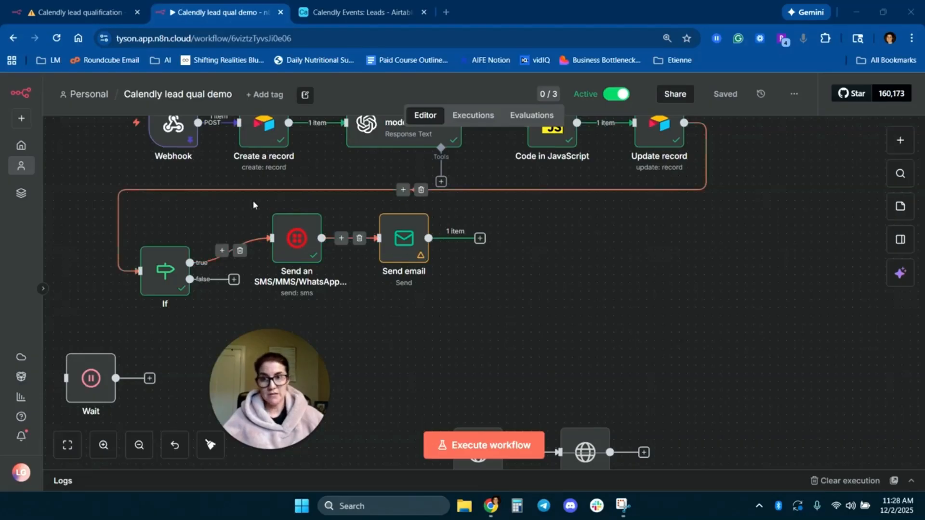
Shift the SMS and email nodes along the canvas and insert the Wait node between the If node's true output and the SMS node.
drag(252, 200, 445, 304)
drag(413, 244, 512, 245)
click(289, 250)
drag(90, 378, 254, 247)
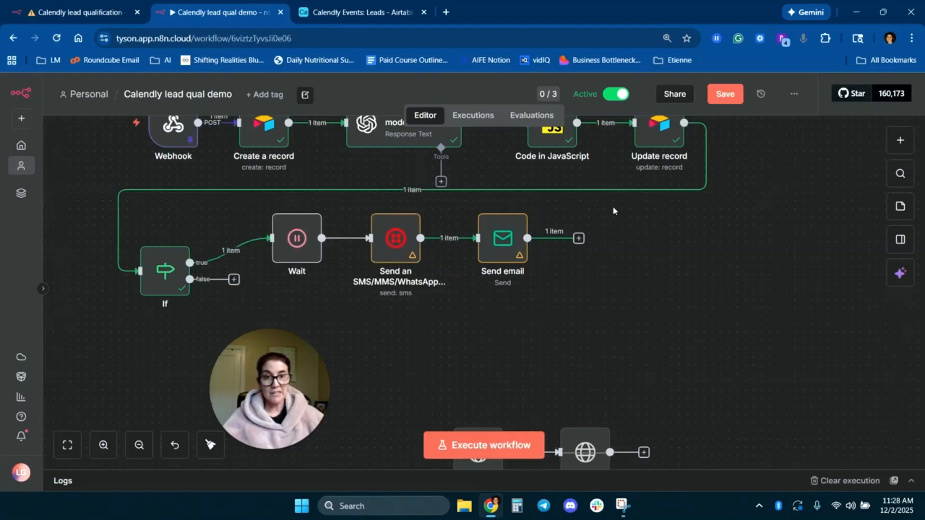
Duplicate the Wait, SMS and Send email nodes and connect the copied sequence after the first Send email node.
drag(608, 202, 269, 278)
key(ctrl+c)
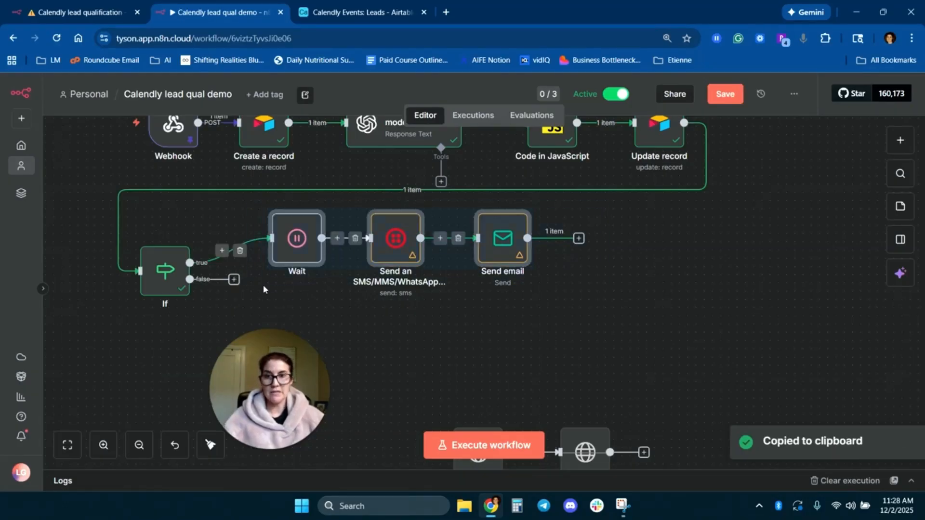
key(ctrl+v)
drag(580, 242, 602, 239)
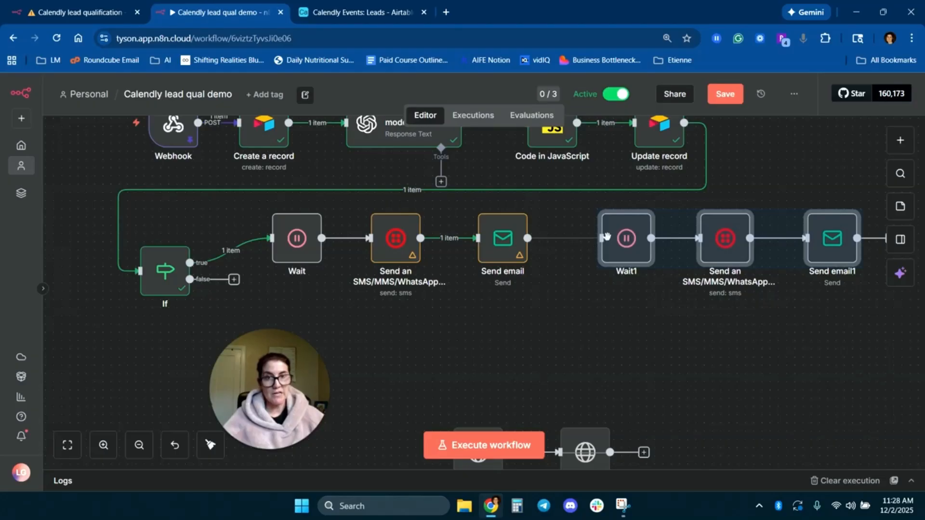
click(608, 304)
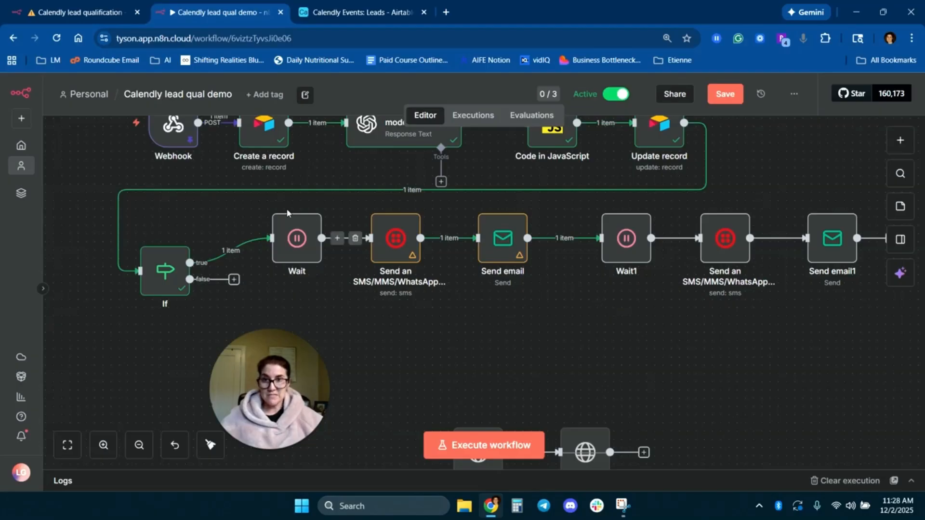
drag(251, 205, 581, 305)
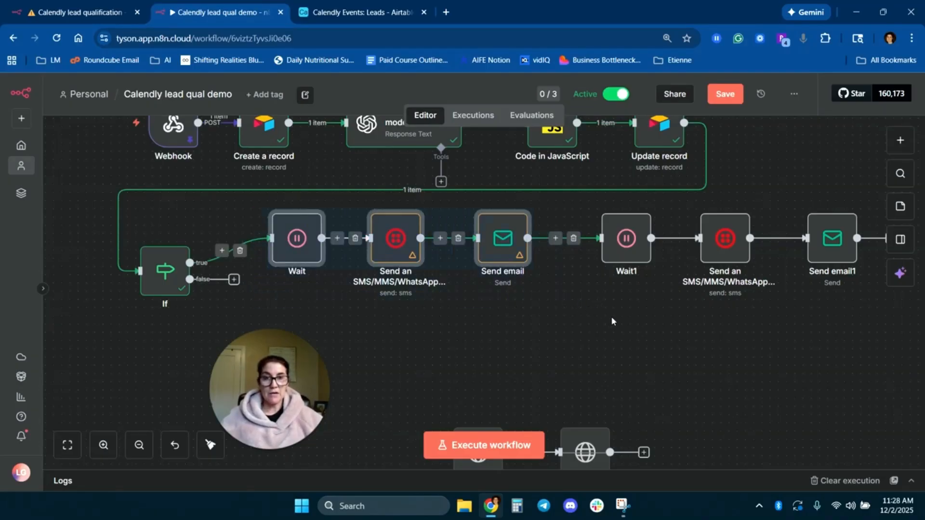
click(611, 316)
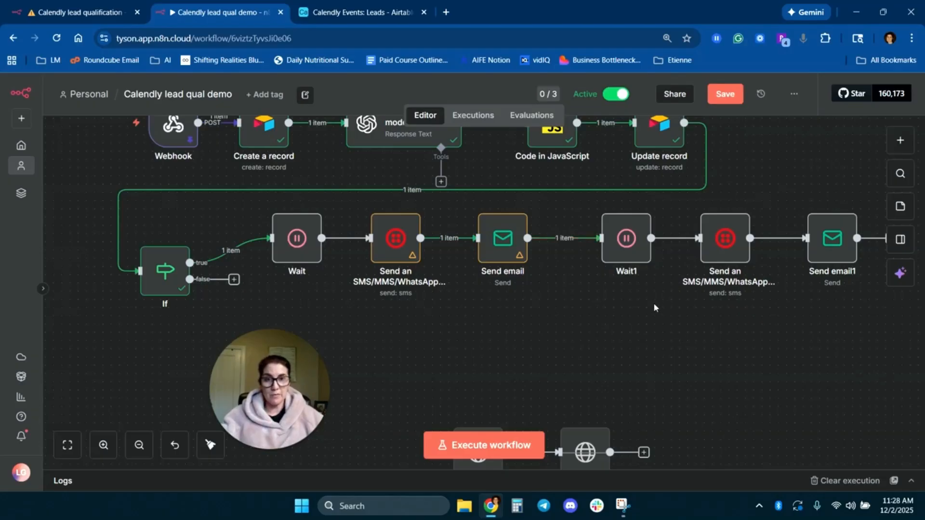
Change the hour multiplier to 1 in the Wait1 node's date expression and check the resulting date and time.
drag(632, 299, 436, 286)
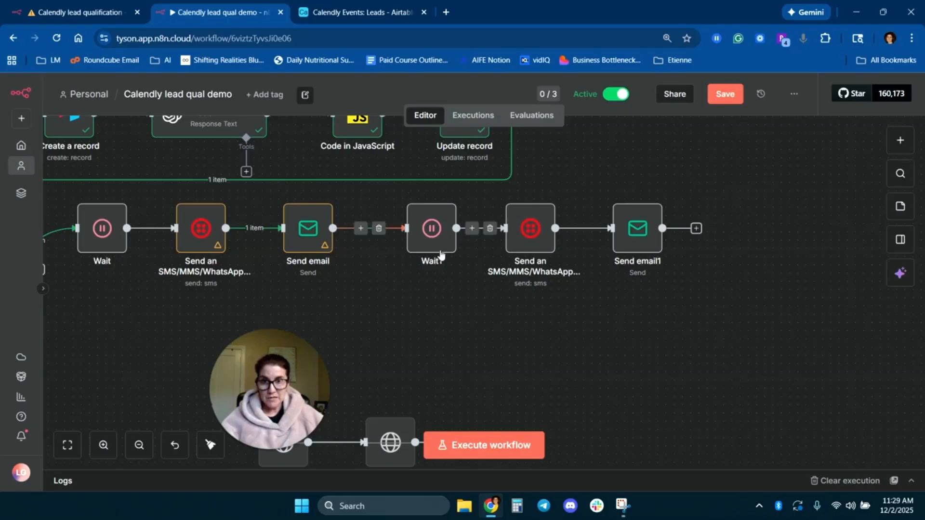
click(432, 224)
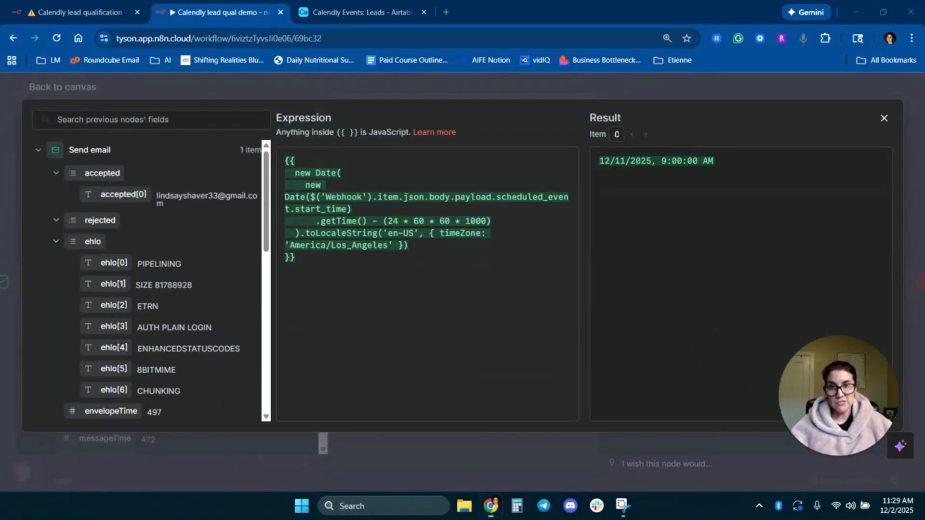
click(393, 221)
key(BackSpace)
key(BackSpace)
text(1)
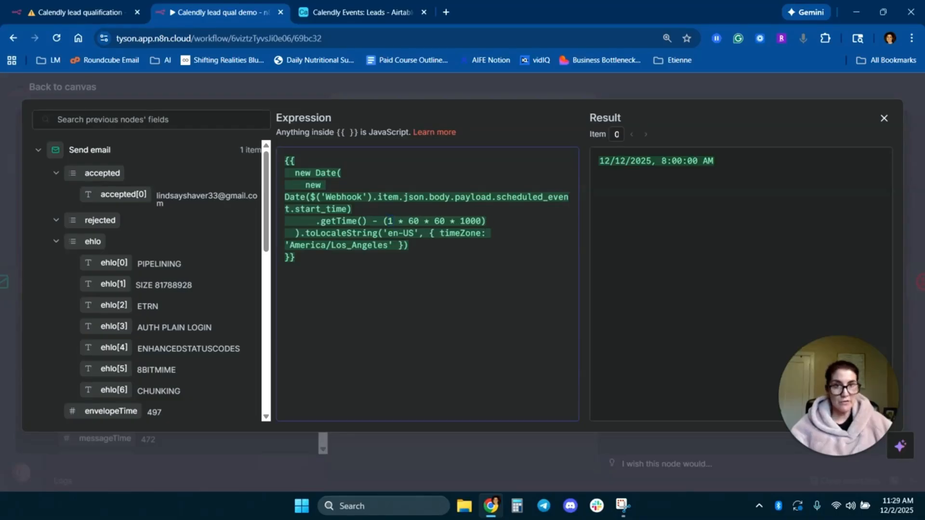
drag(714, 160, 611, 161)
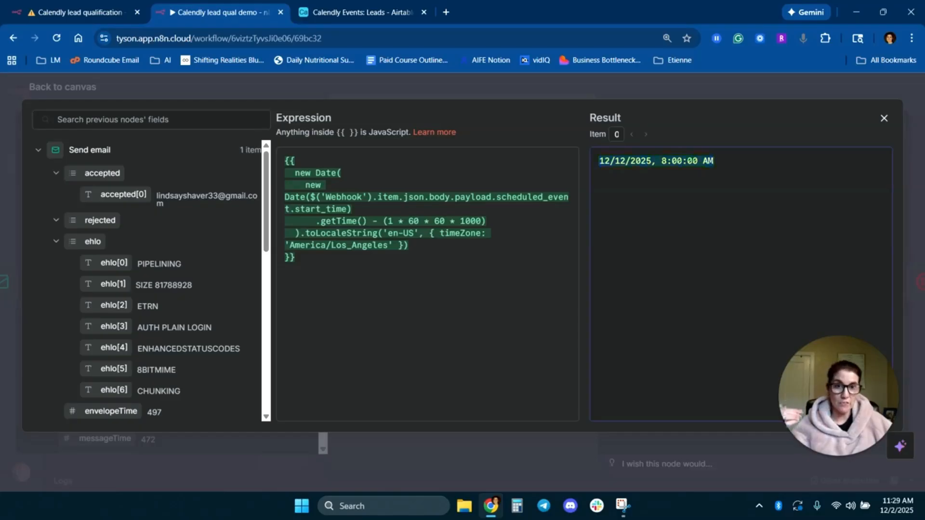
click(677, 162)
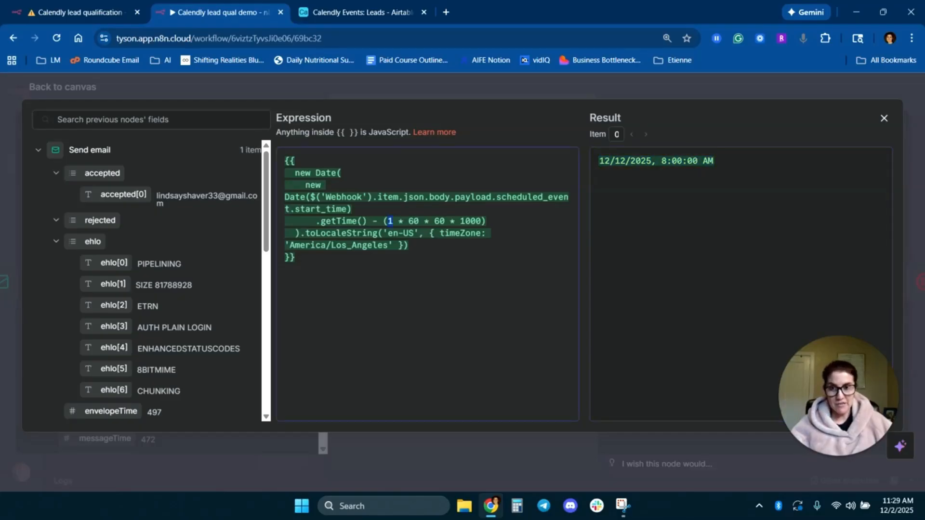
Try an hour multiplier of 24 in the Wait1 date expression to compare the resulting date.
text(24)
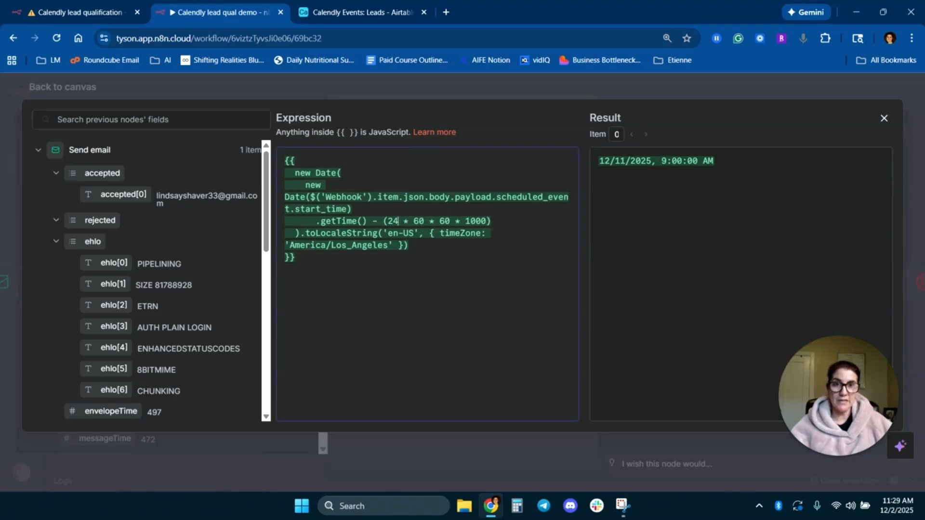
drag(599, 161, 635, 161)
click(634, 161)
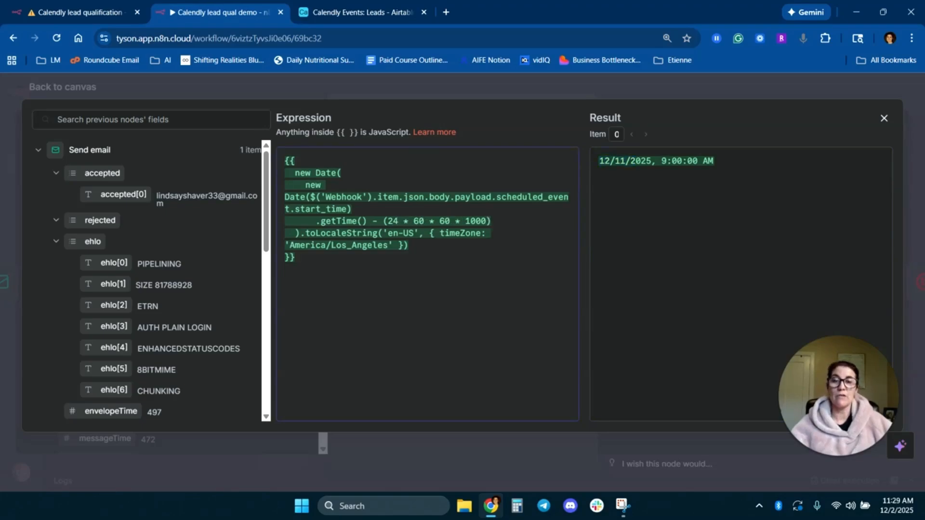
Set the Wait1 date expression's offset to one hour before the event and return to the canvas.
double_click(393, 222)
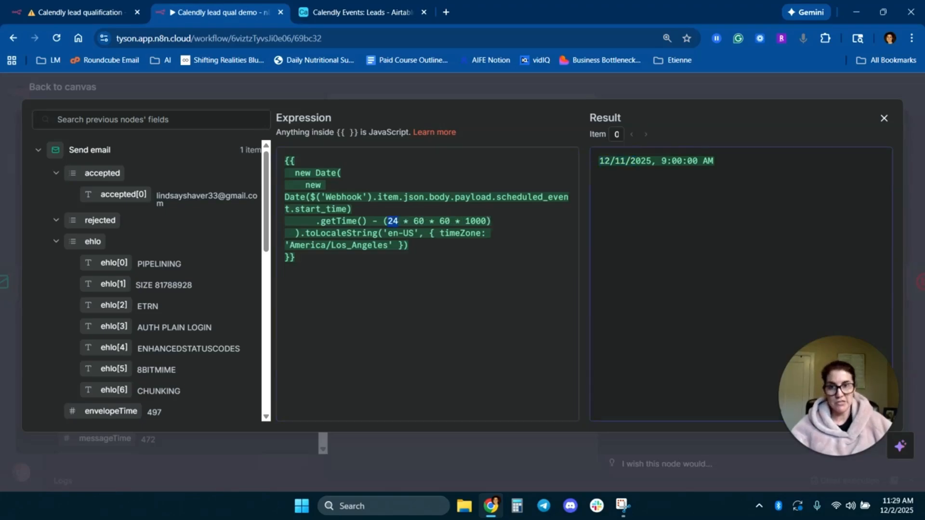
text(1)
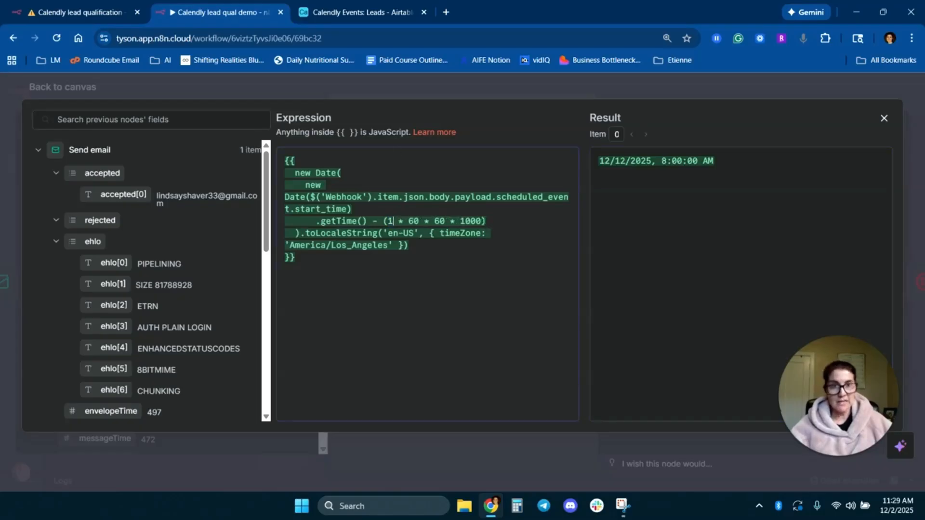
click(91, 85)
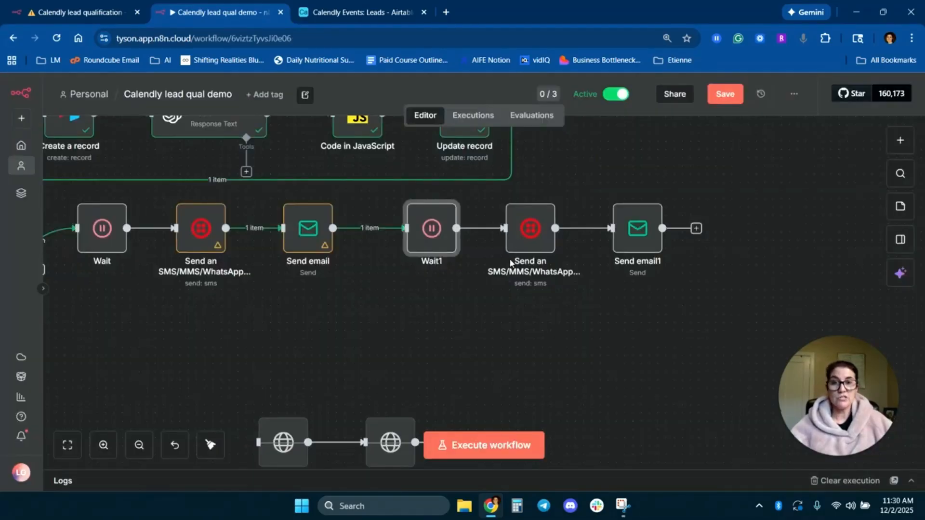
drag(490, 279, 695, 199)
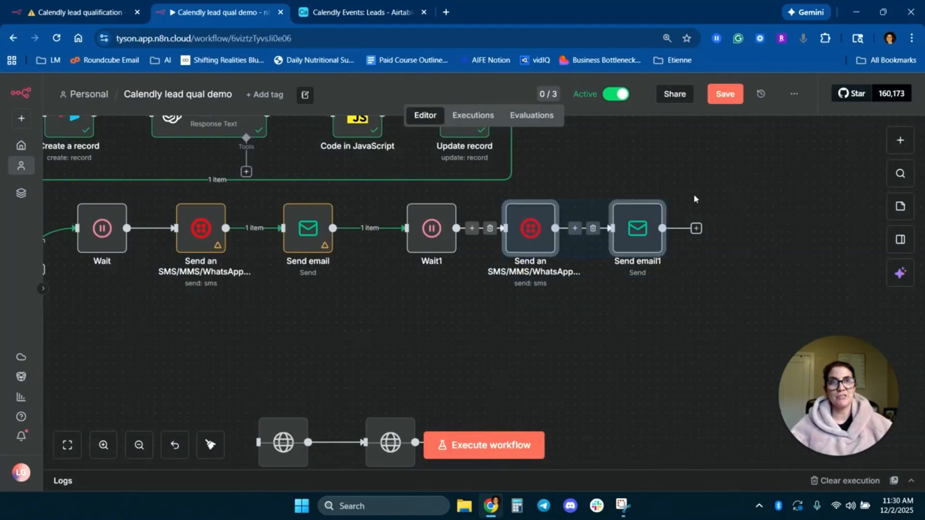
click(389, 285)
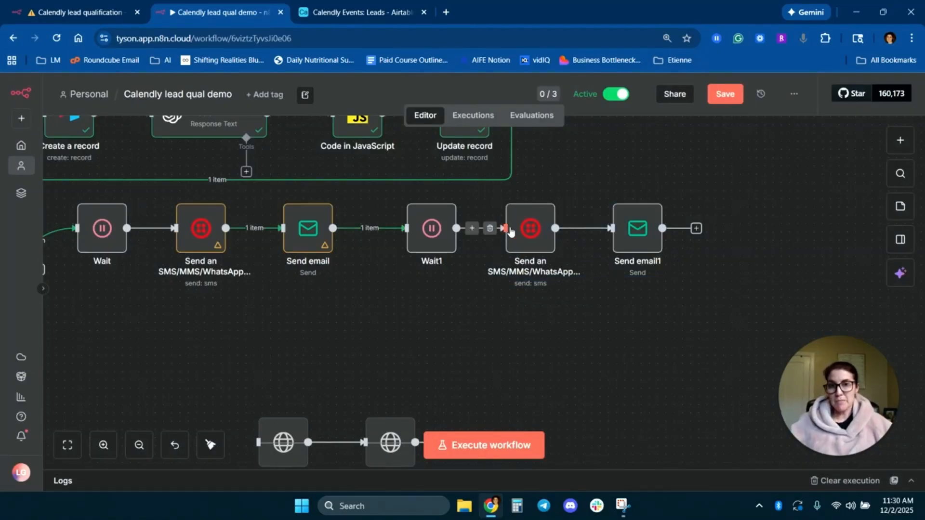
mouse_move(537, 235)
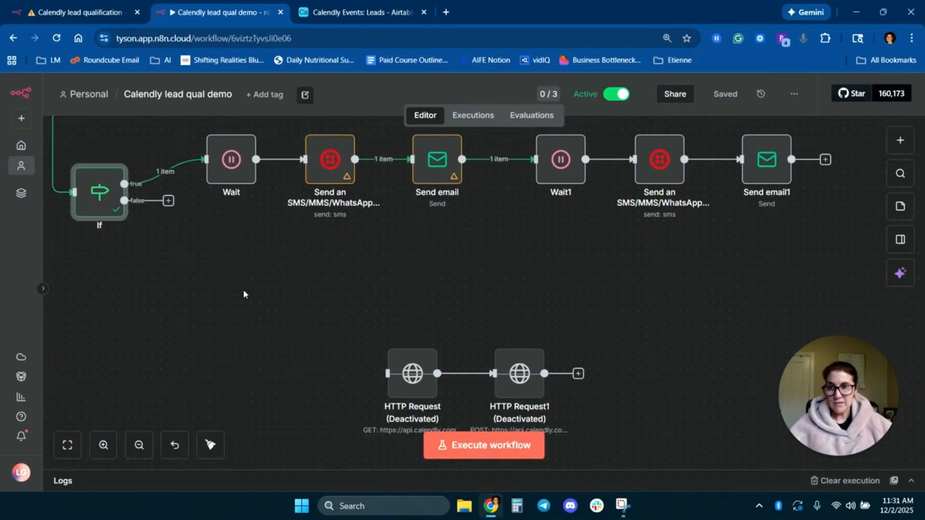
Change the If node's Qualified Status condition to "is not equal to" qualified, execute it and check the False Branch output.
double_click(99, 192)
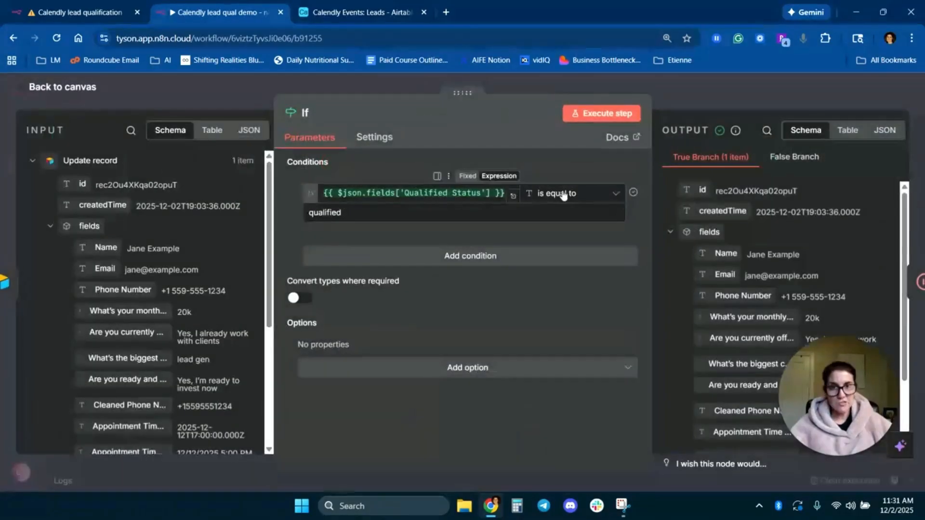
click(568, 193)
mouse_move(584, 229)
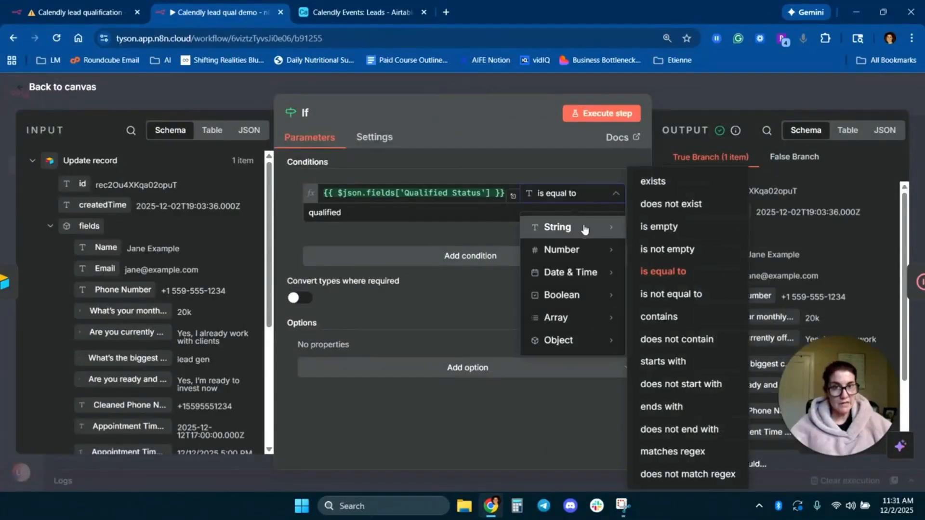
click(671, 294)
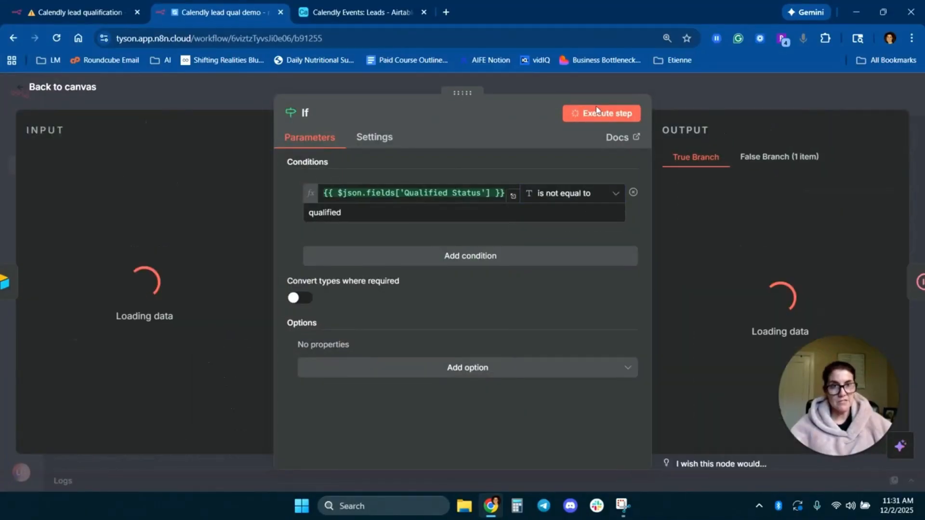
click(780, 158)
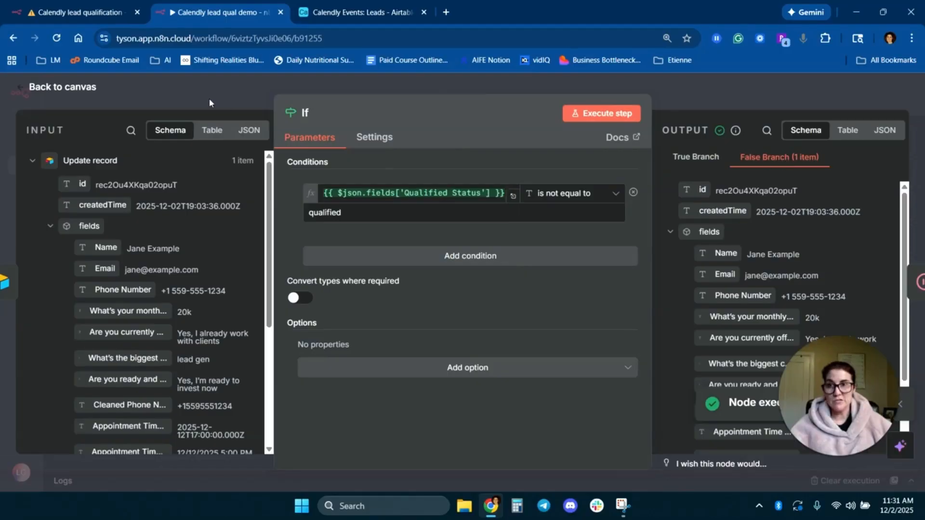
click(65, 88)
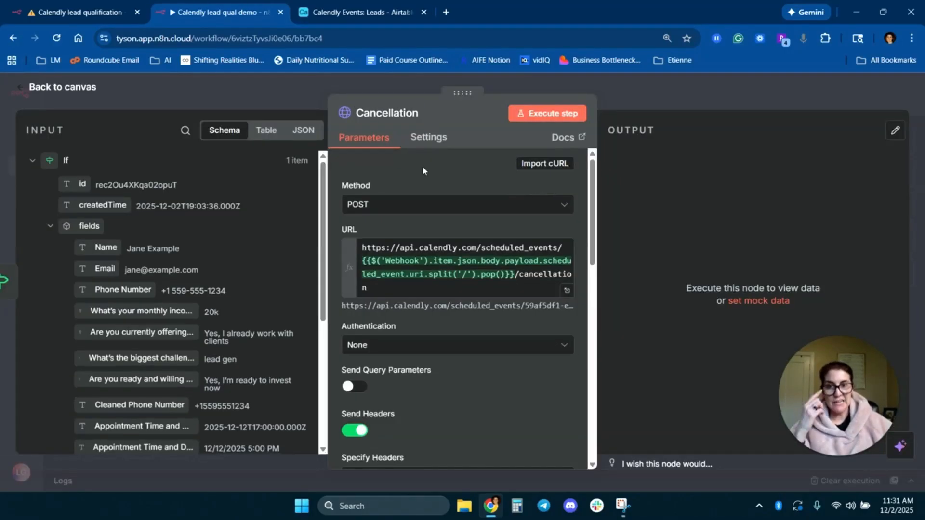
Examine the Cancellation node's URL expression, its webhook event reference and the resolved Calendly address.
click(567, 290)
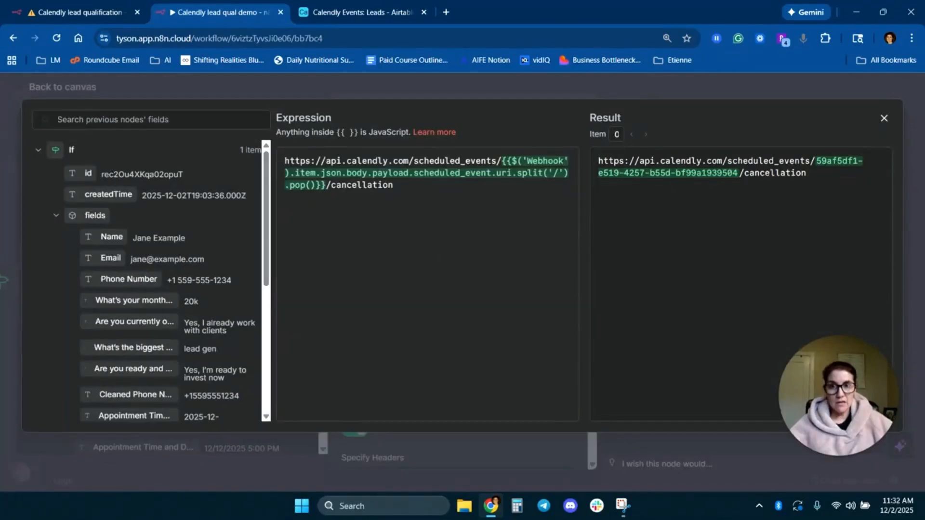
key(ctrl+a)
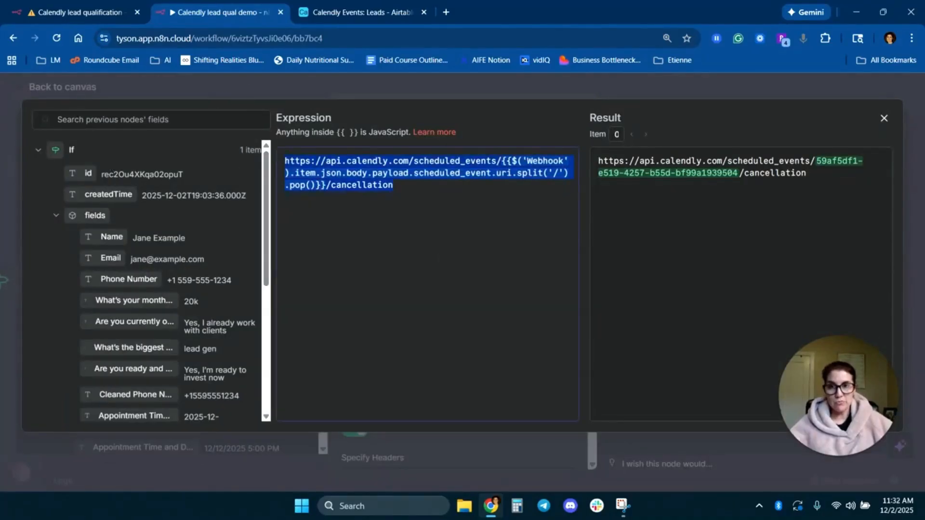
click(393, 185)
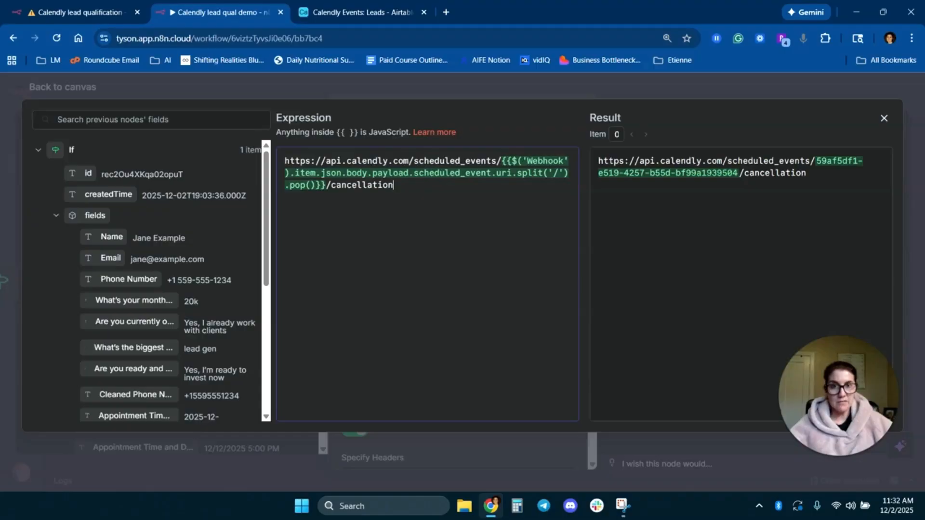
drag(501, 160, 325, 185)
click(418, 173)
drag(418, 174, 511, 174)
click(394, 185)
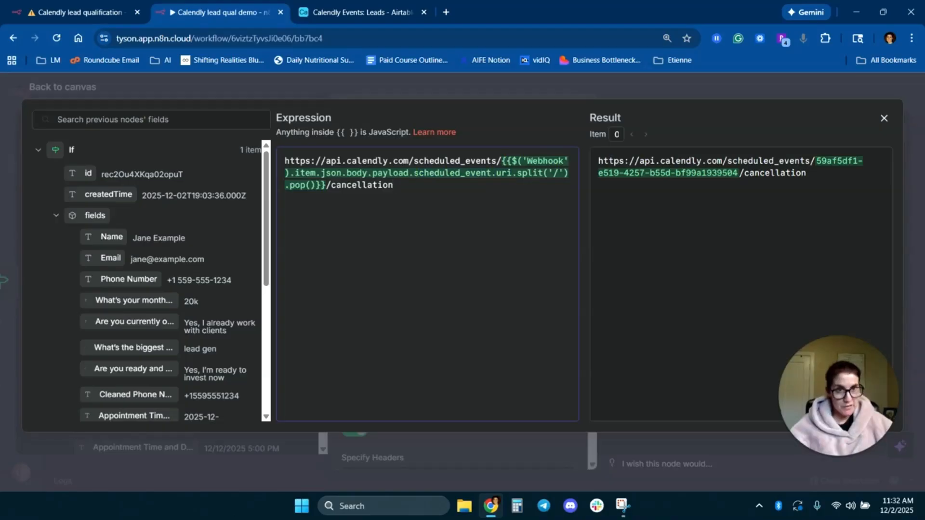
drag(598, 161, 738, 173)
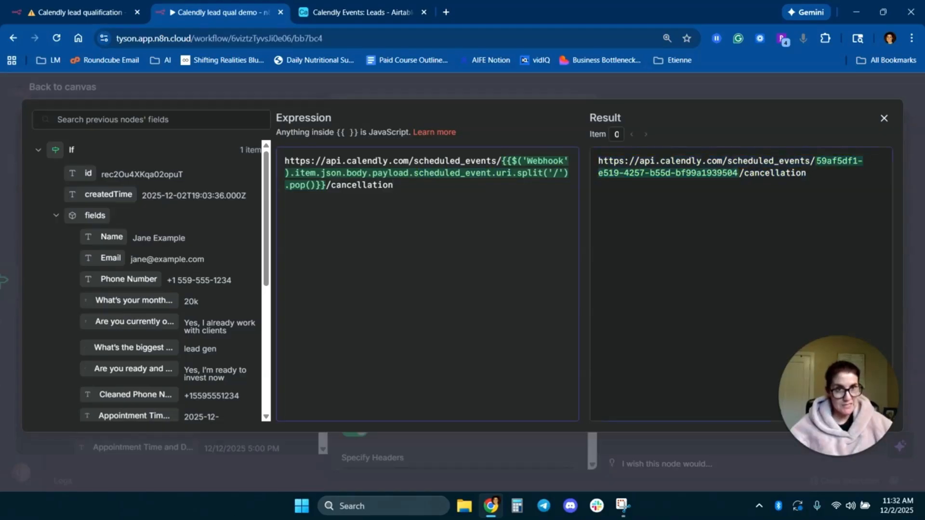
Insert the Webhook's scheduled_event uri field on a new line below the existing URL expression.
click(190, 153)
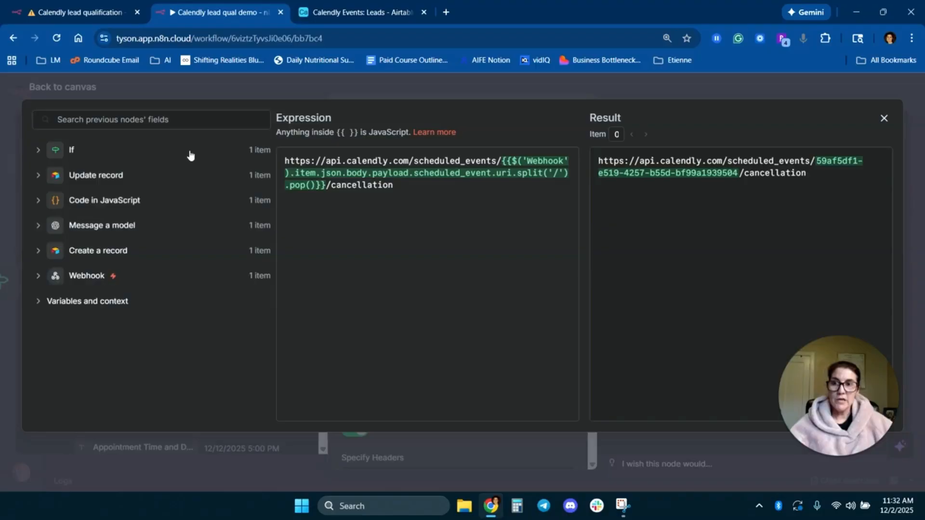
click(38, 275)
scroll(144, 280, down, 10)
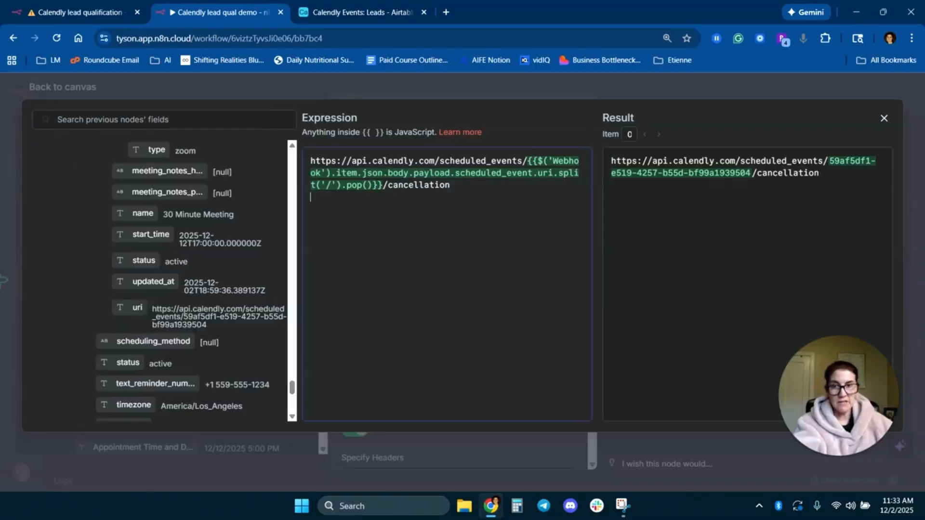
key(Return)
drag(138, 307, 368, 253)
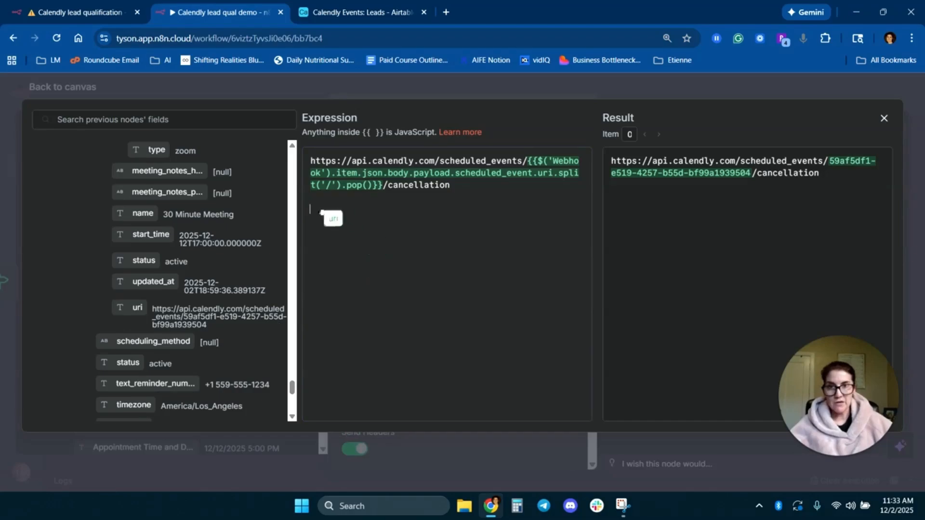
drag(751, 210, 829, 198)
click(343, 234)
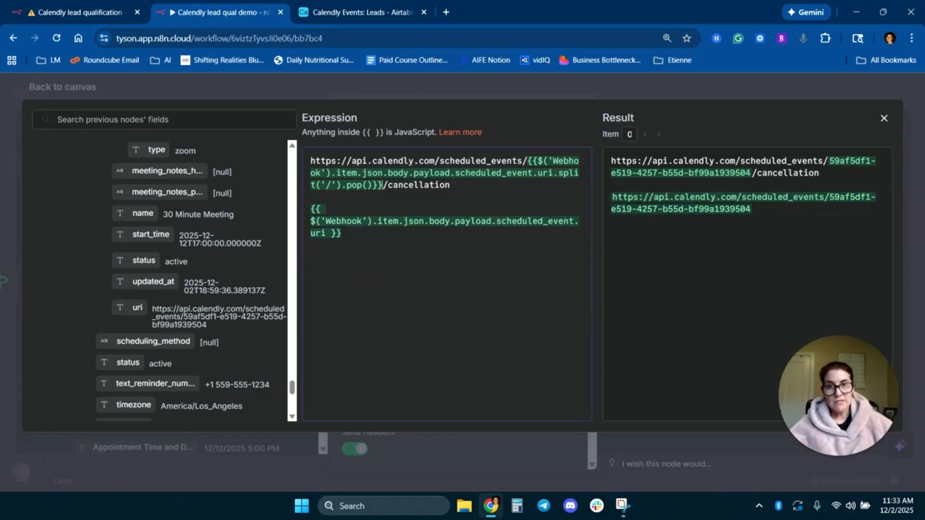
Append /cancellation to the inserted uri reference, remove the original URL line and close the expression editor.
drag(383, 185, 538, 162)
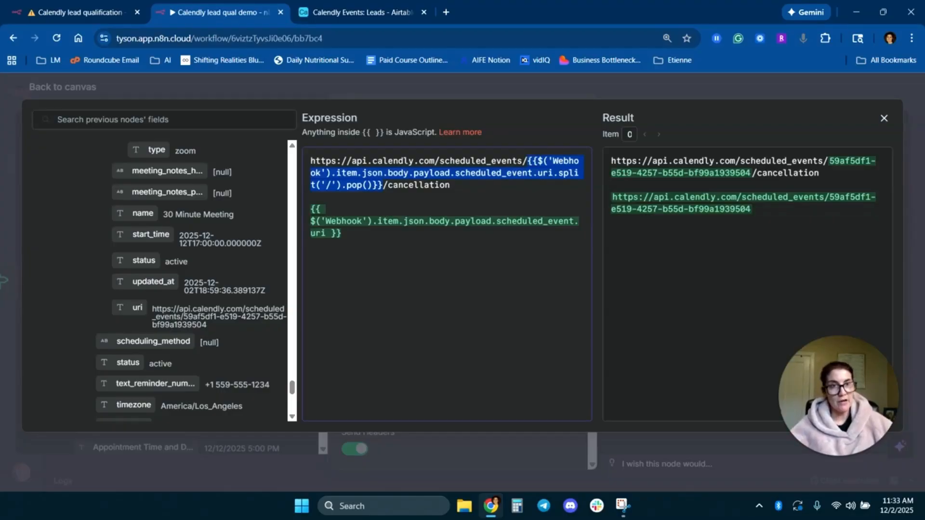
drag(819, 173, 611, 162)
click(613, 185)
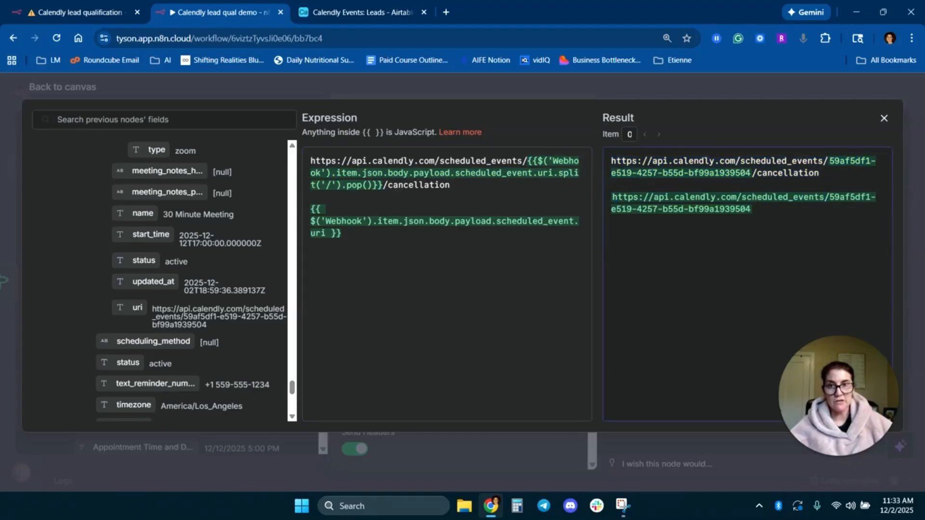
drag(439, 185, 383, 185)
key(ctrl+c)
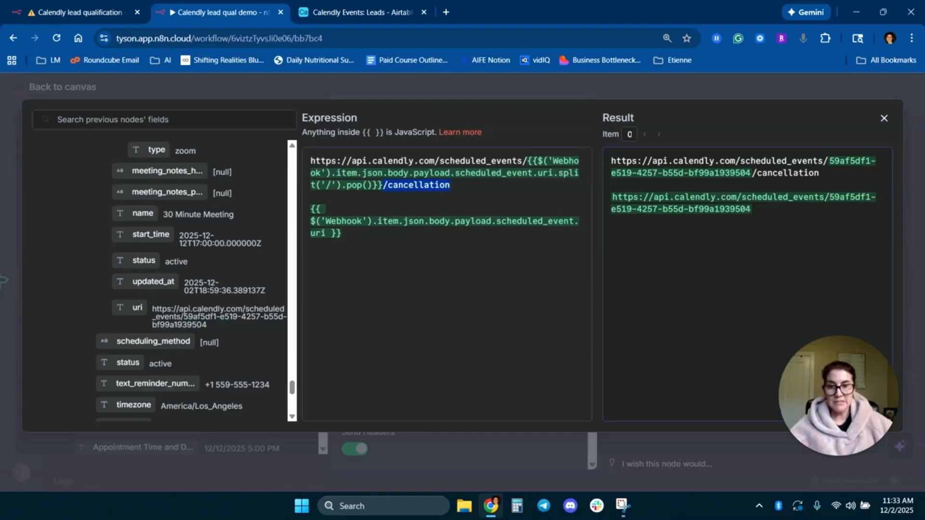
click(343, 233)
key(ctrl+v)
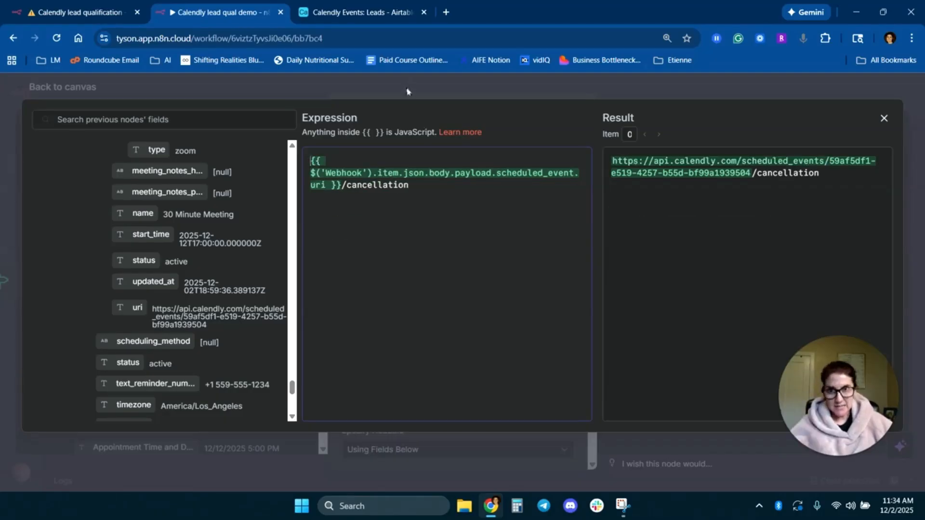
drag(821, 173, 597, 154)
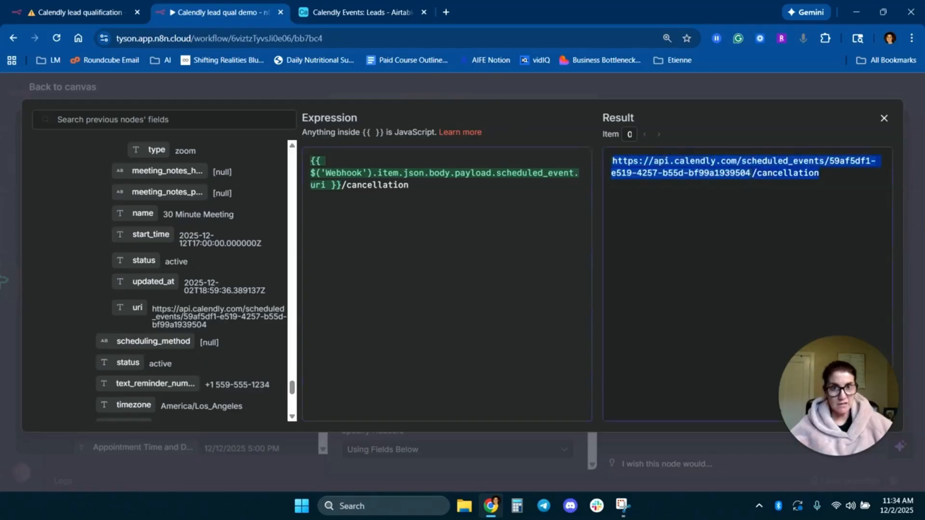
click(430, 86)
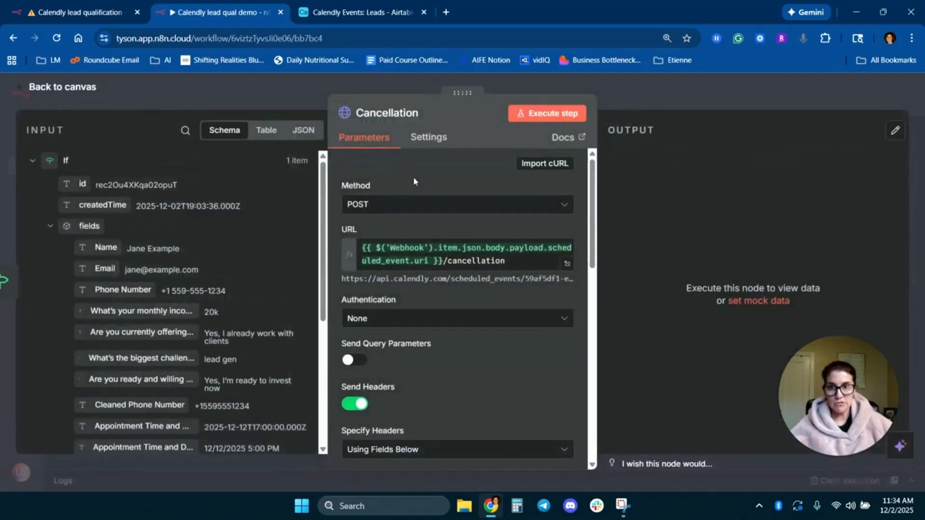
Review the Cancellation node's Authorization header and JSON body parameters.
scroll(416, 178, down, 5)
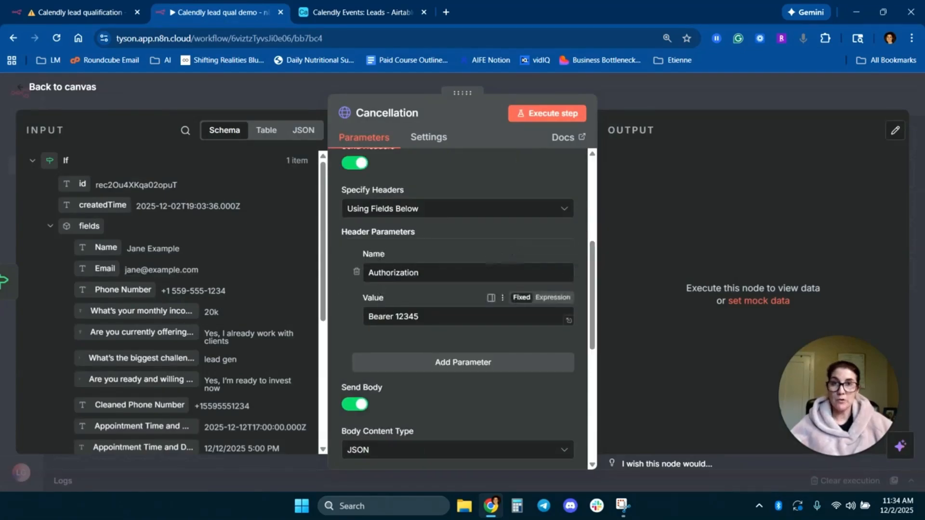
scroll(374, 259, down, 4)
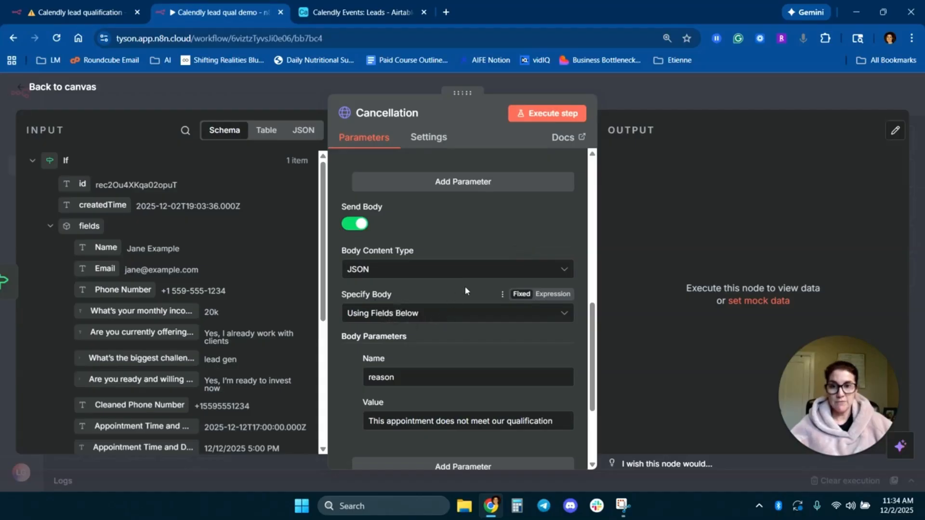
Review the full text of the reason value in the Cancellation node's body parameters.
scroll(464, 286, down, 3)
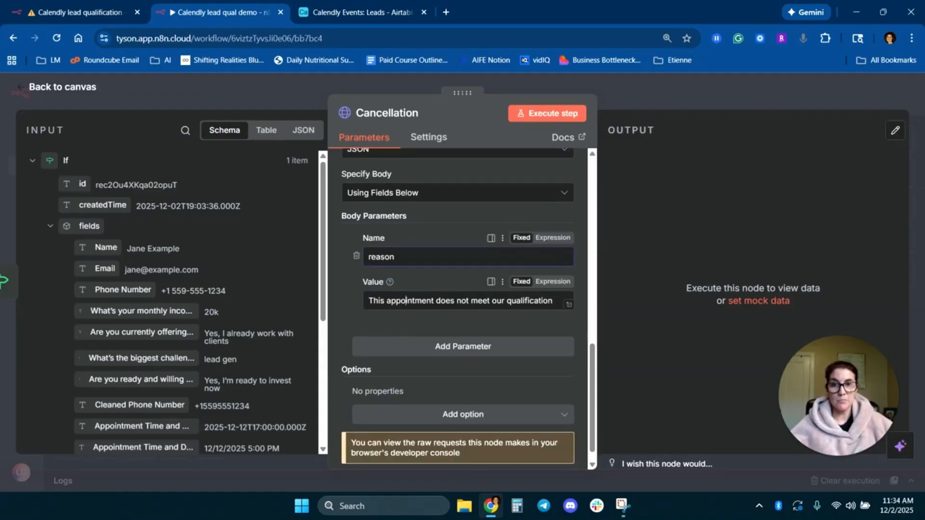
key(Tab)
click(432, 300)
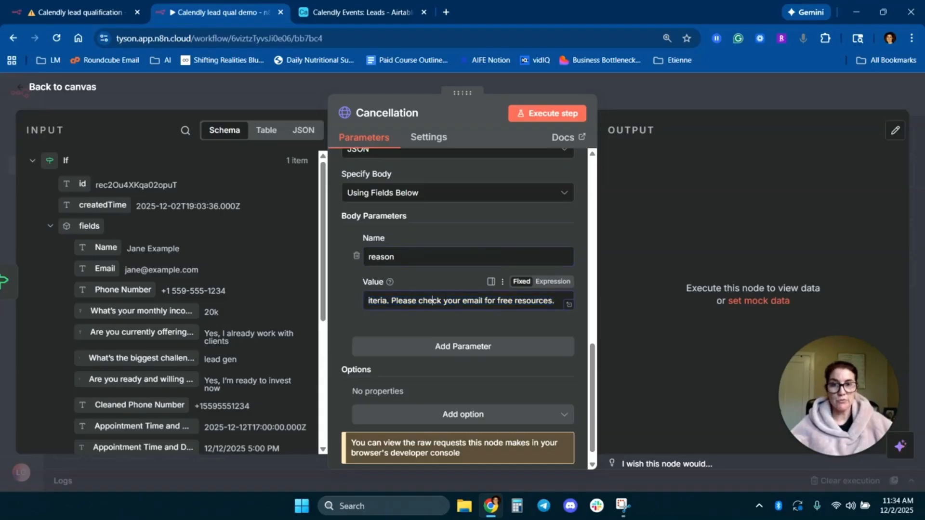
click(478, 300)
click(551, 300)
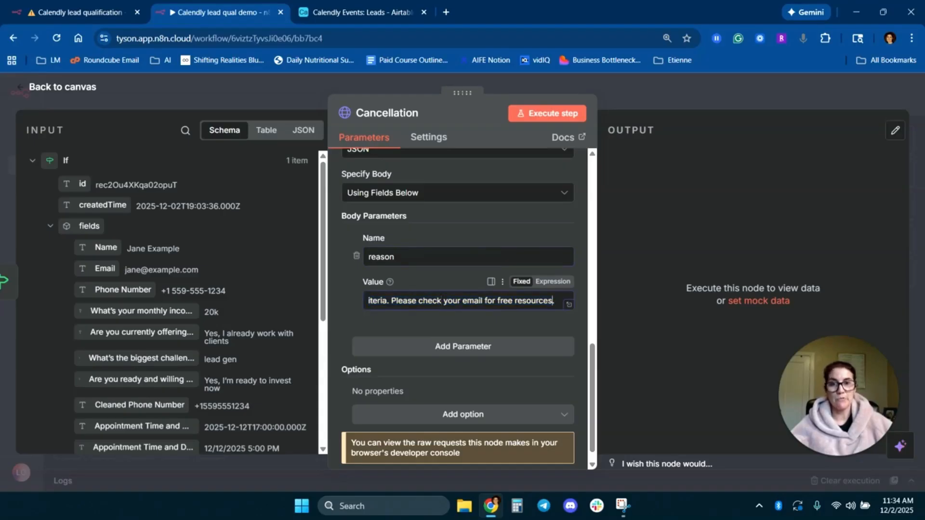
click(449, 281)
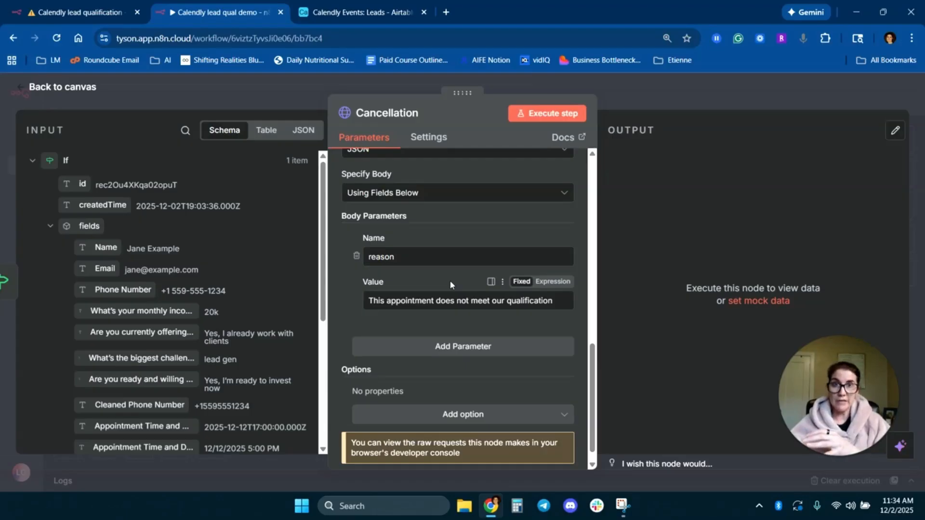
Replace the reason value with an expression greeting the lead by First Name, saying they're not ready to invest in coaching and pointing to emailed free resources.
click(554, 282)
click(567, 329)
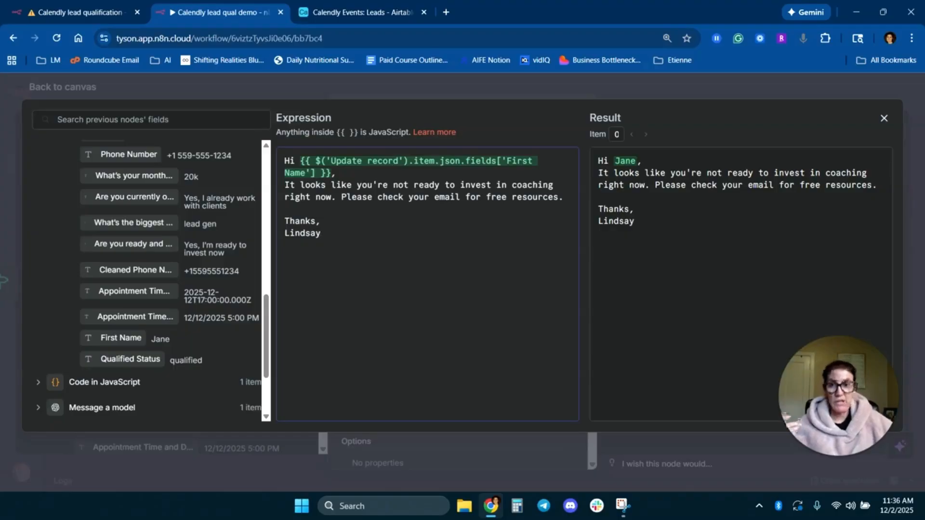
click(337, 173)
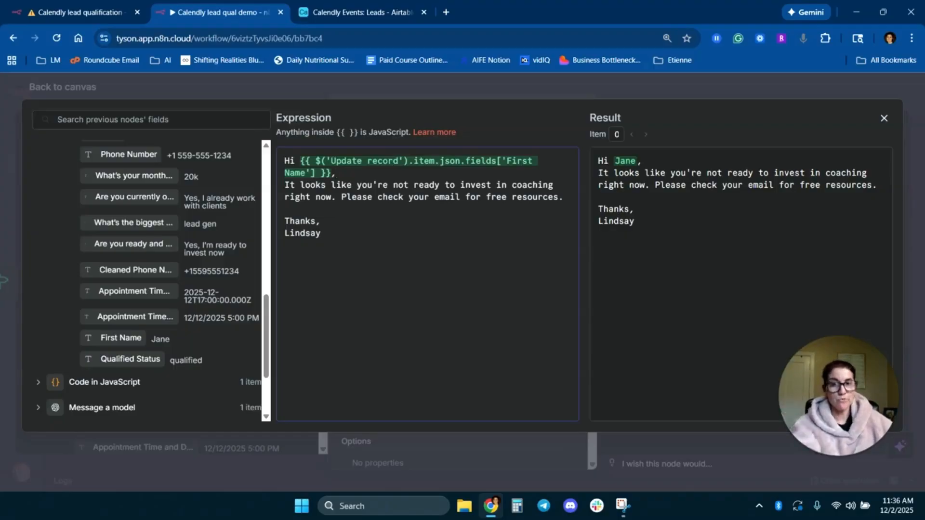
key(Return)
click(210, 86)
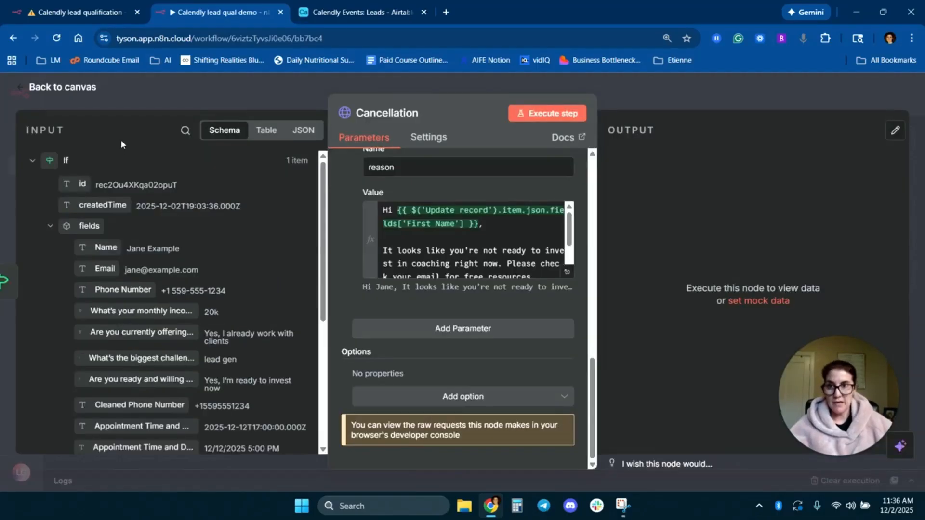
click(72, 87)
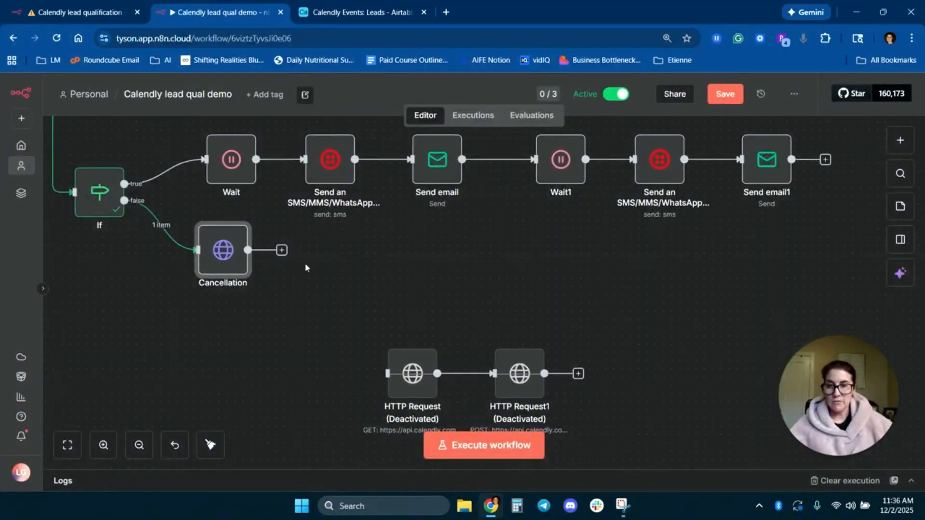
Add a Send an Email node after the Cancellation node.
click(282, 251)
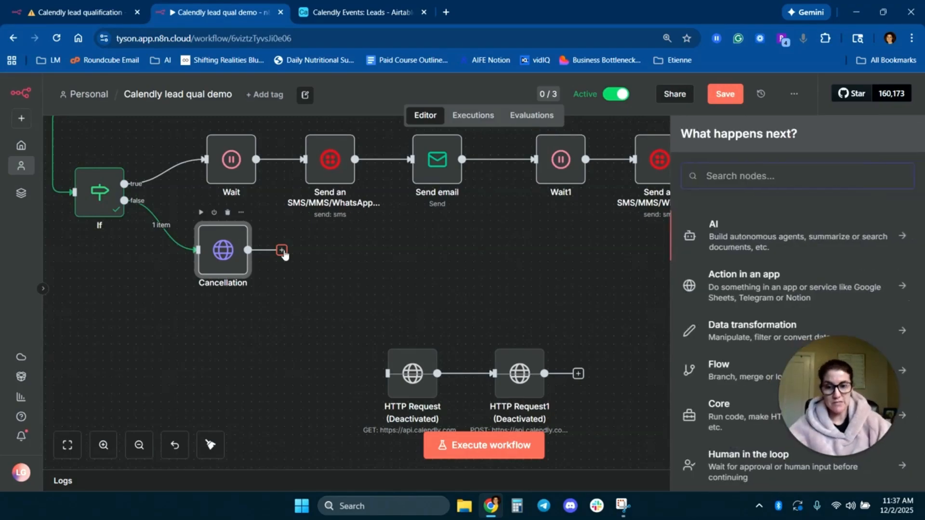
text(send)
click(741, 230)
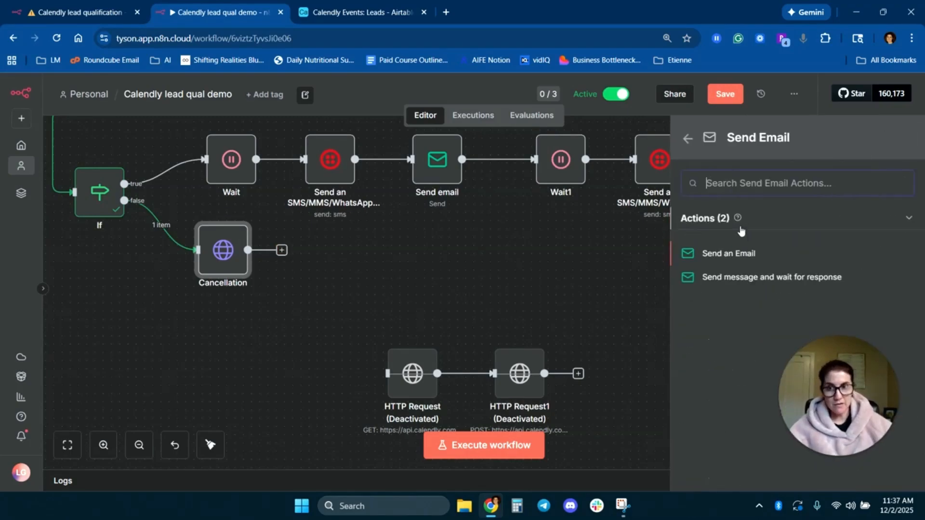
click(727, 250)
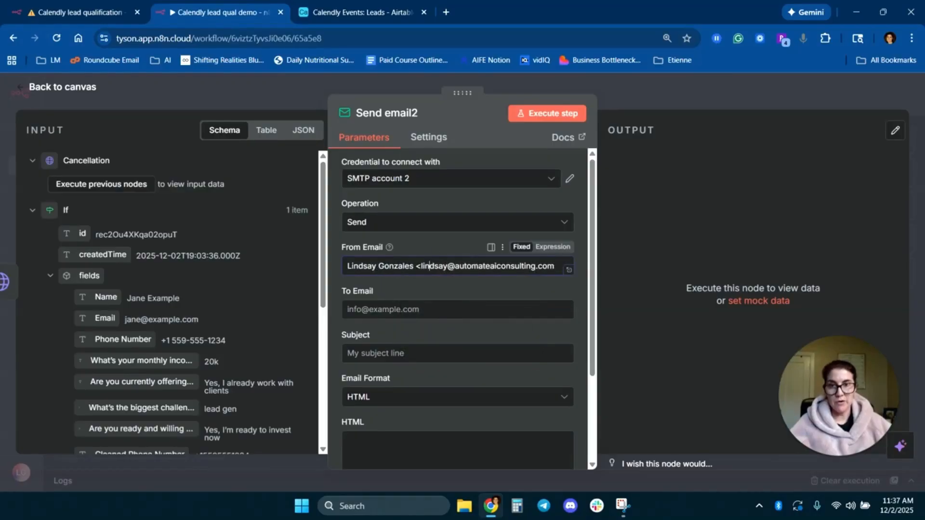
Map the If node's Email field as the recipient and set the subject to "Free resources for" followed by the First Name field.
drag(105, 317, 356, 309)
key(Tab)
text(F)
text(resources )
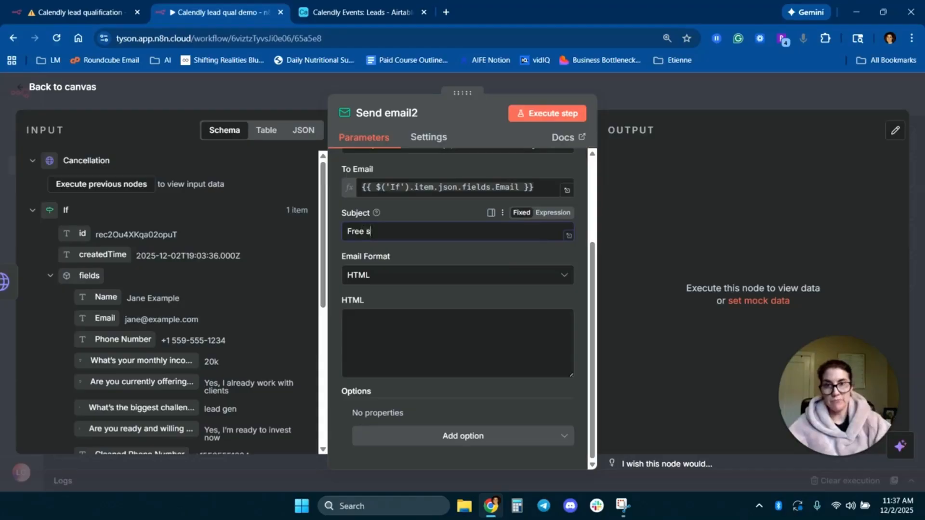
text(for)
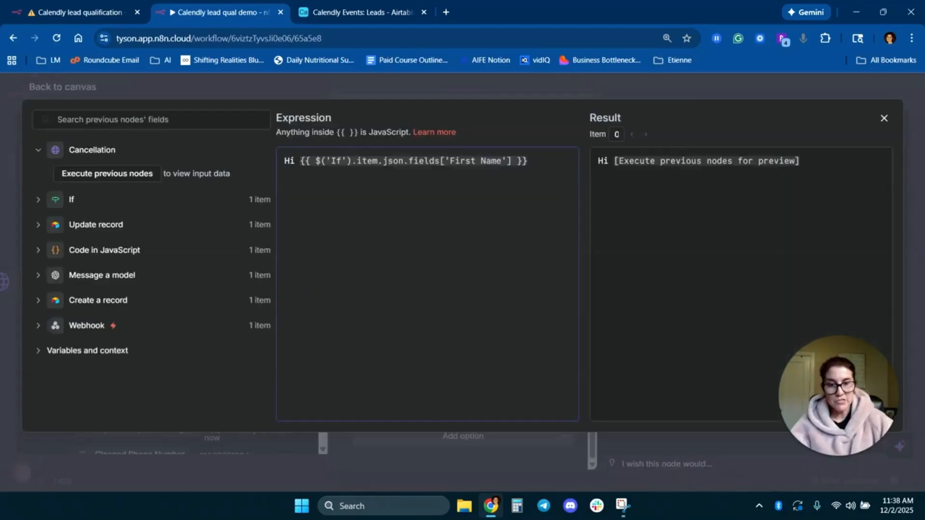
Write the HTML body after the First Name greeting: "Here are your free resources.", a "Thanks," sign-off and <br> line breaks, and return to the canvas.
text(,)
key(Return)
text(Here are your free ree)
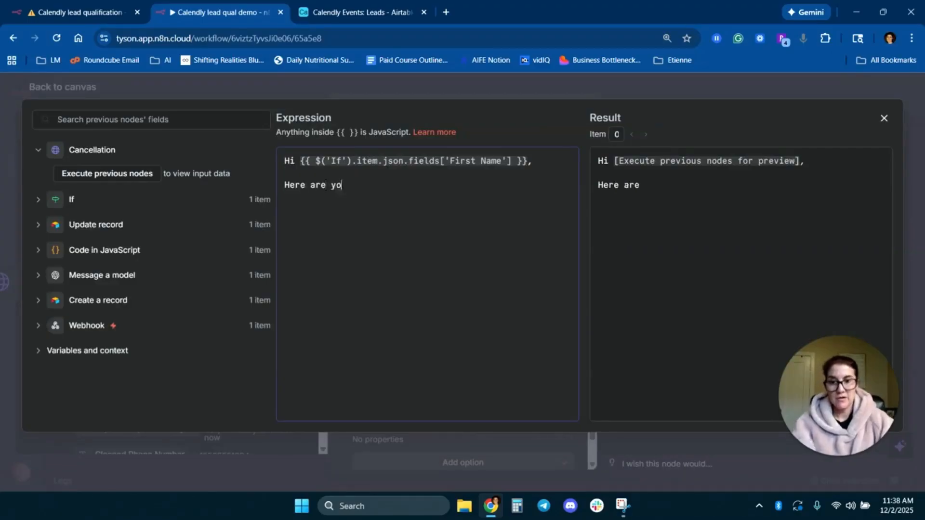
text(ources.<br><br>)
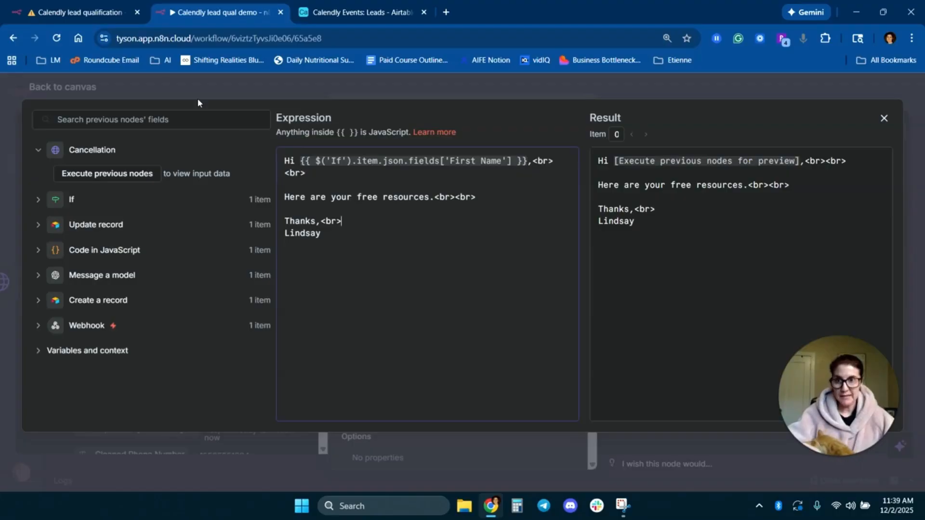
click(87, 87)
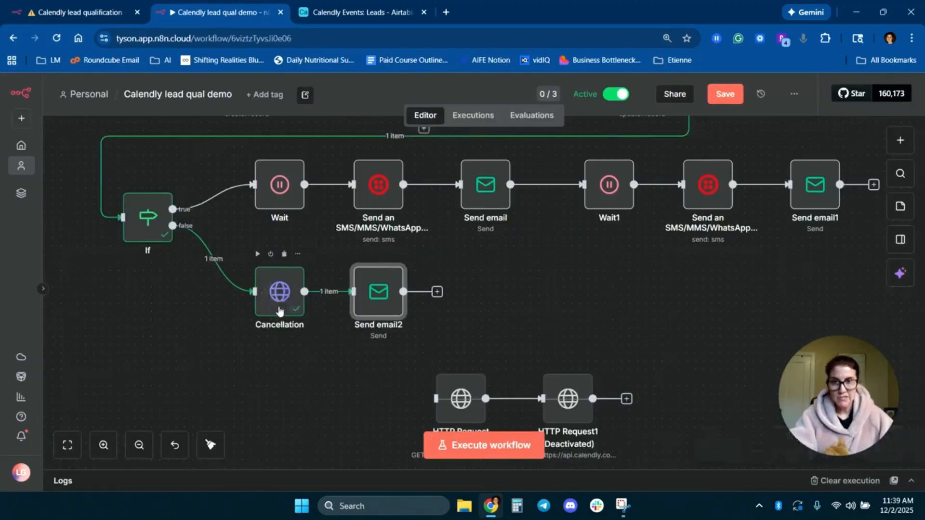
Check the free-resources email's sender, recipient, subject and HTML body, and save the workflow.
double_click(358, 289)
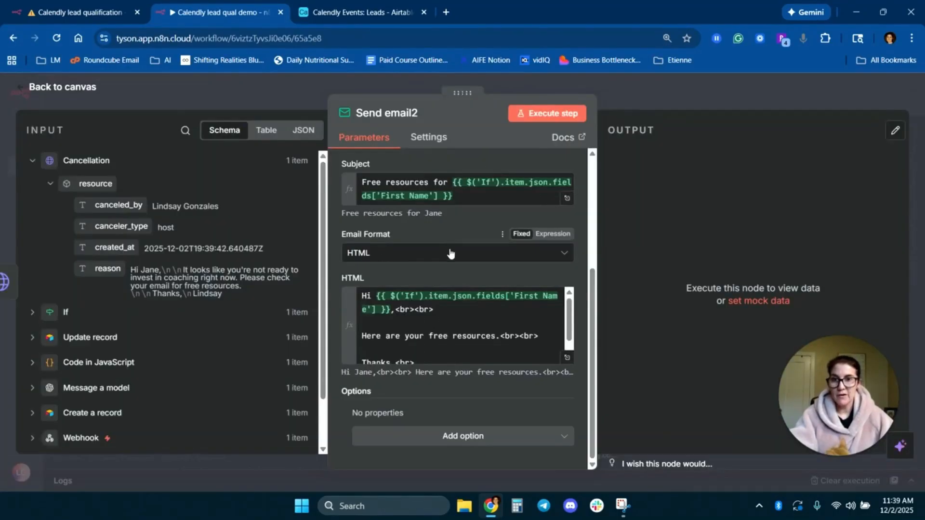
scroll(458, 313, up, 2)
scroll(424, 218, up, 2)
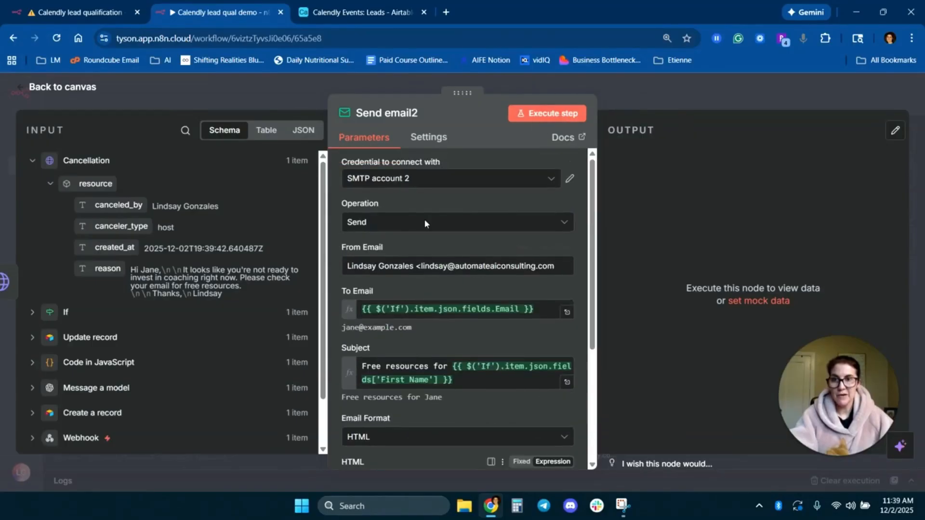
click(56, 89)
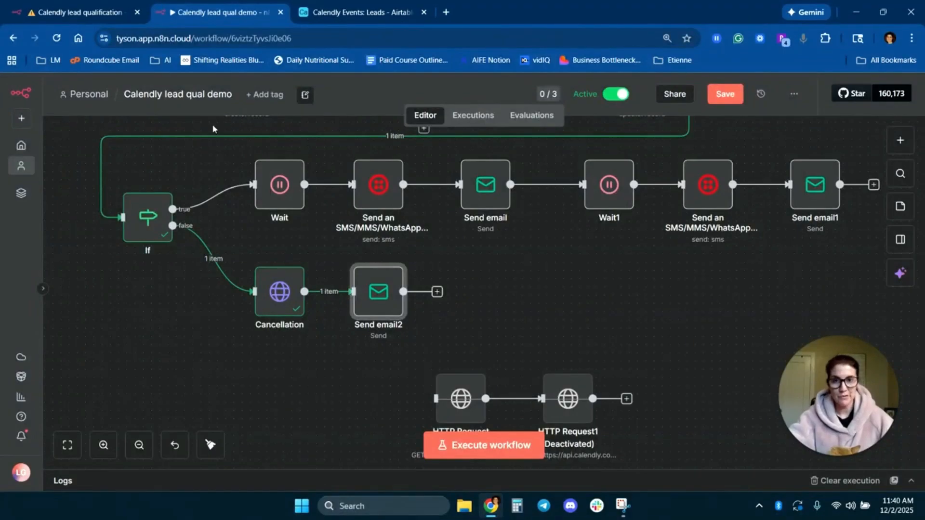
click(723, 98)
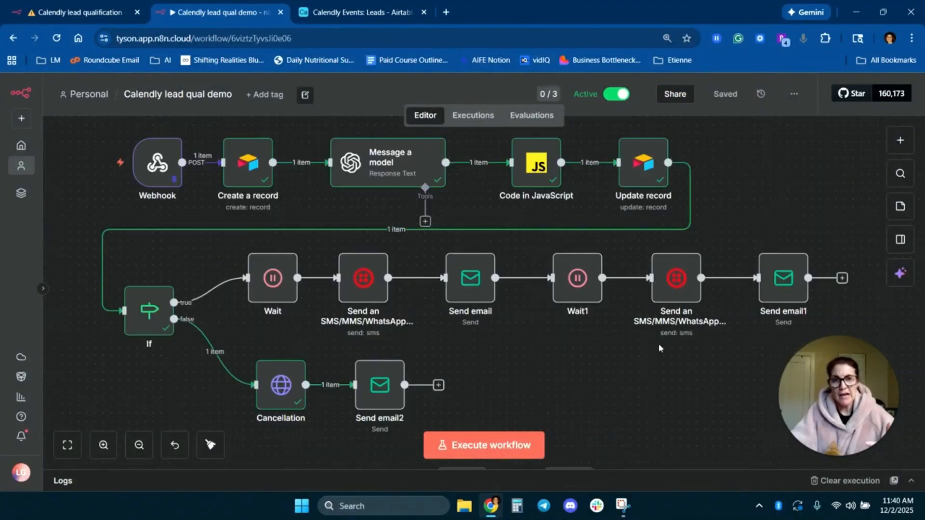